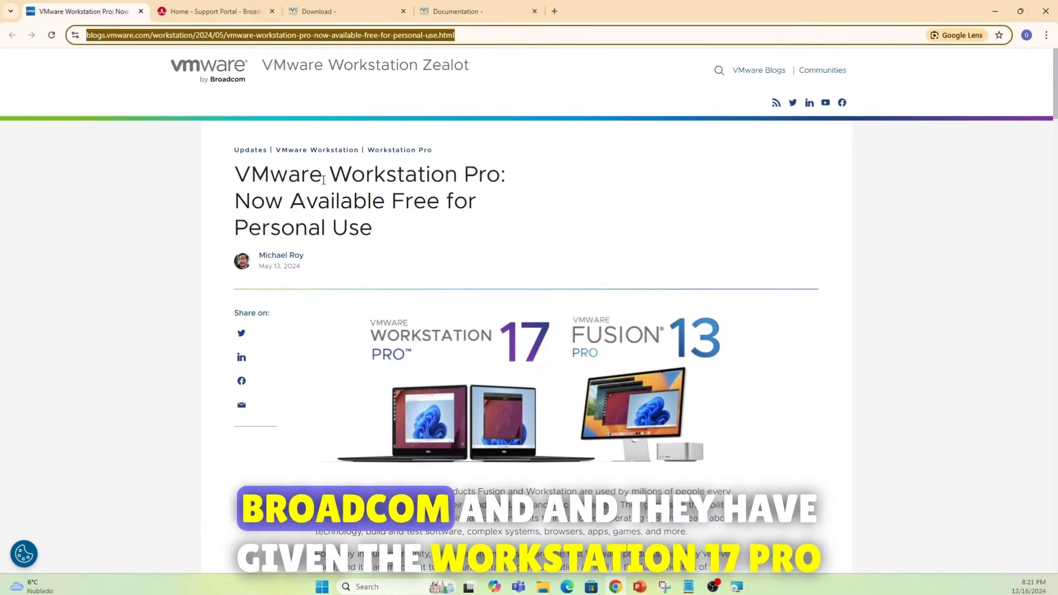
- Scroll down the VMware blog article and follow its VMware Workstation Pro Download link to Broadcom
{"action": "scroll", "coordinate": [383, 362], "scroll_direction": "down", "scroll_amount": 3}
{"action": "scroll", "coordinate": [384, 362], "scroll_direction": "down", "scroll_amount": 2}
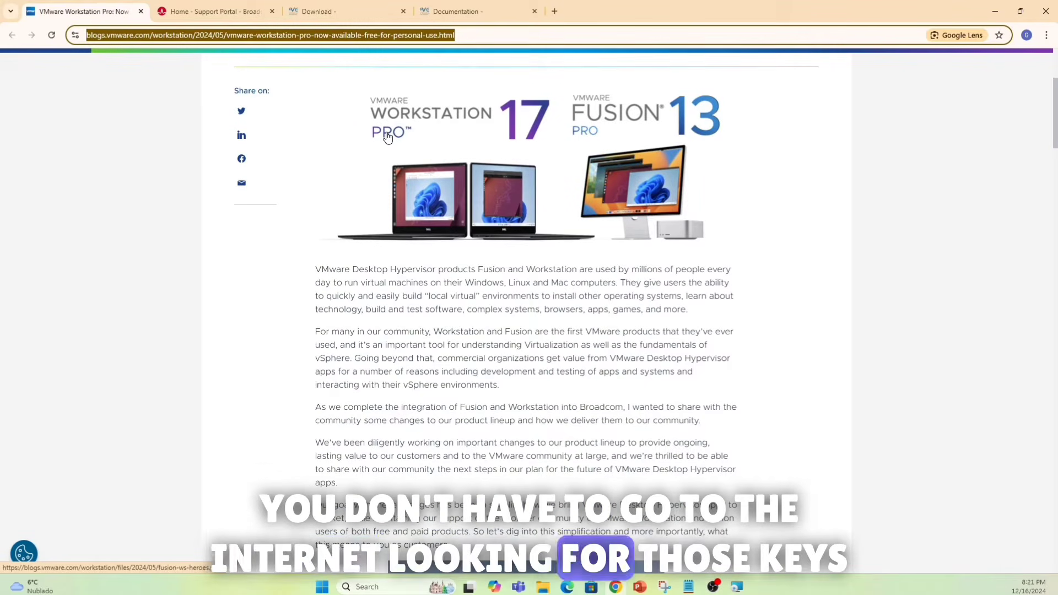
{"action": "scroll", "coordinate": [553, 411], "scroll_direction": "down", "scroll_amount": 5}
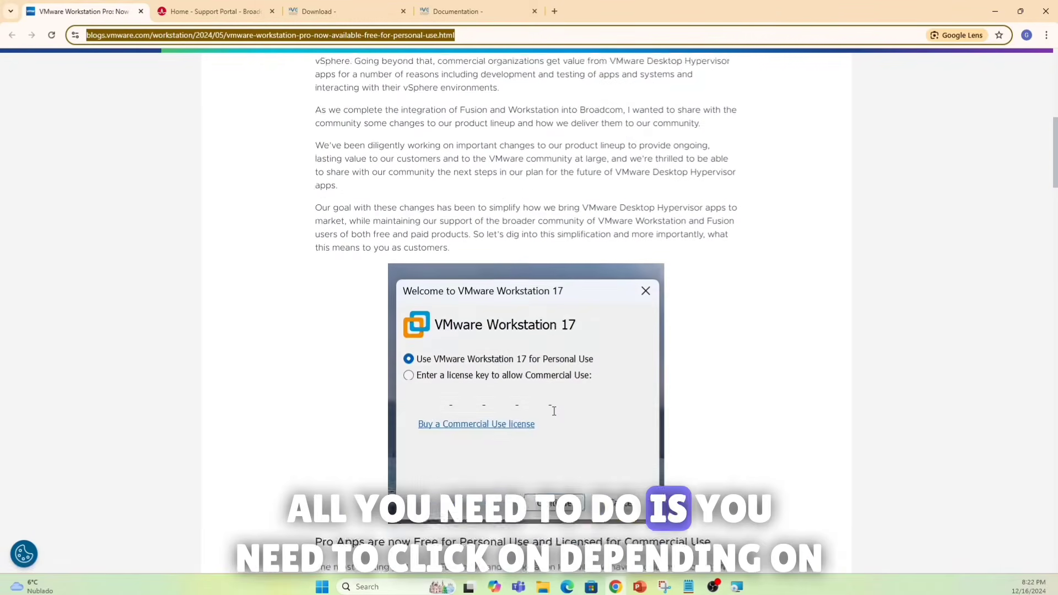
{"action": "scroll", "coordinate": [554, 410], "scroll_direction": "down", "scroll_amount": 4}
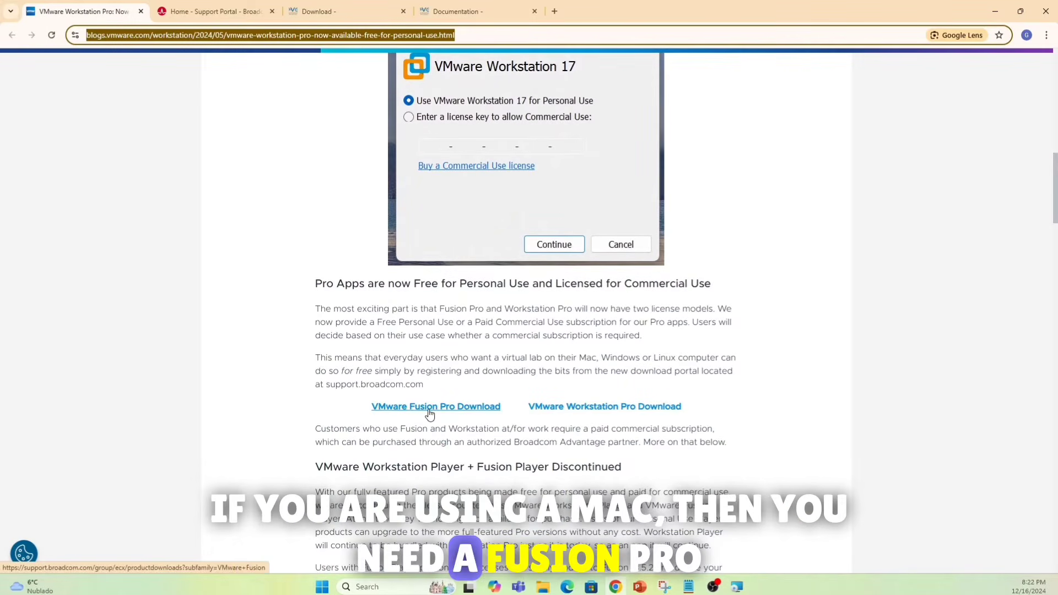
{"action": "left_click", "coordinate": [613, 410]}
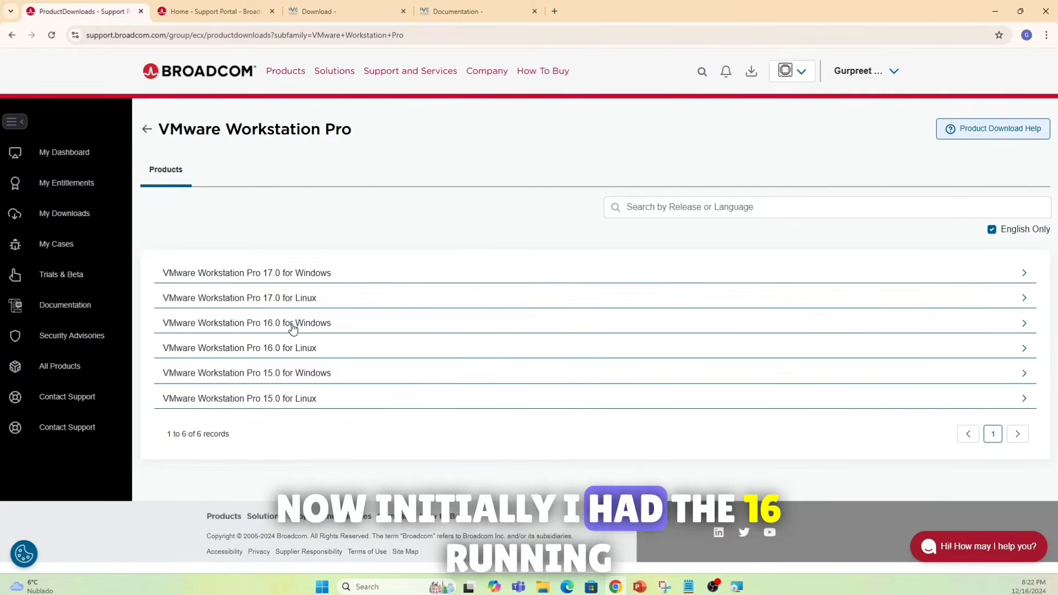
- Open the Workstation Pro 17.0 for Windows release 17.6.1 files, then return to the EVE-NG download page
{"action": "left_click", "coordinate": [283, 272]}
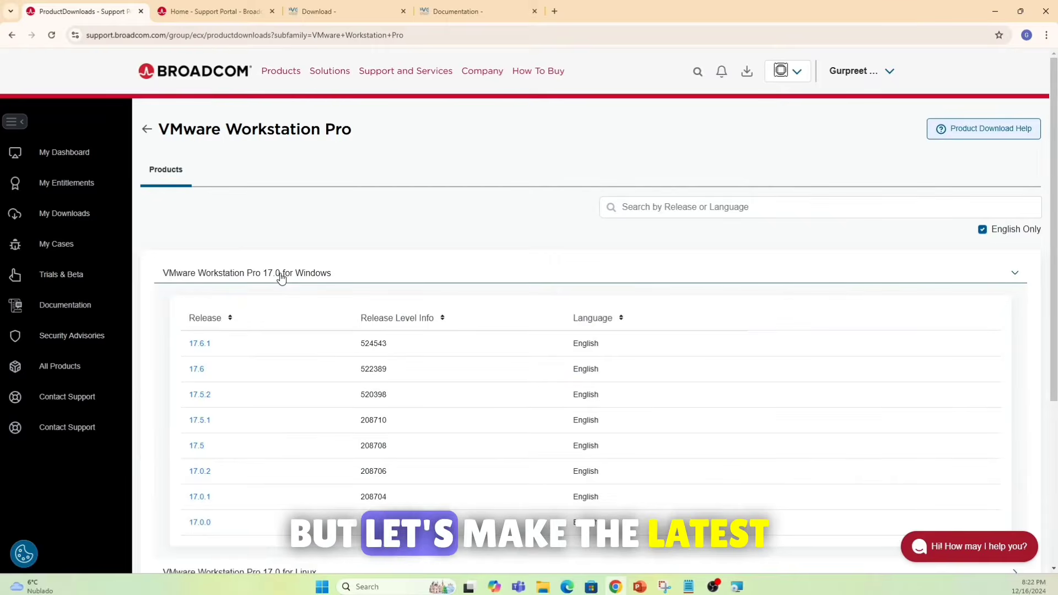
{"action": "left_click", "coordinate": [202, 344]}
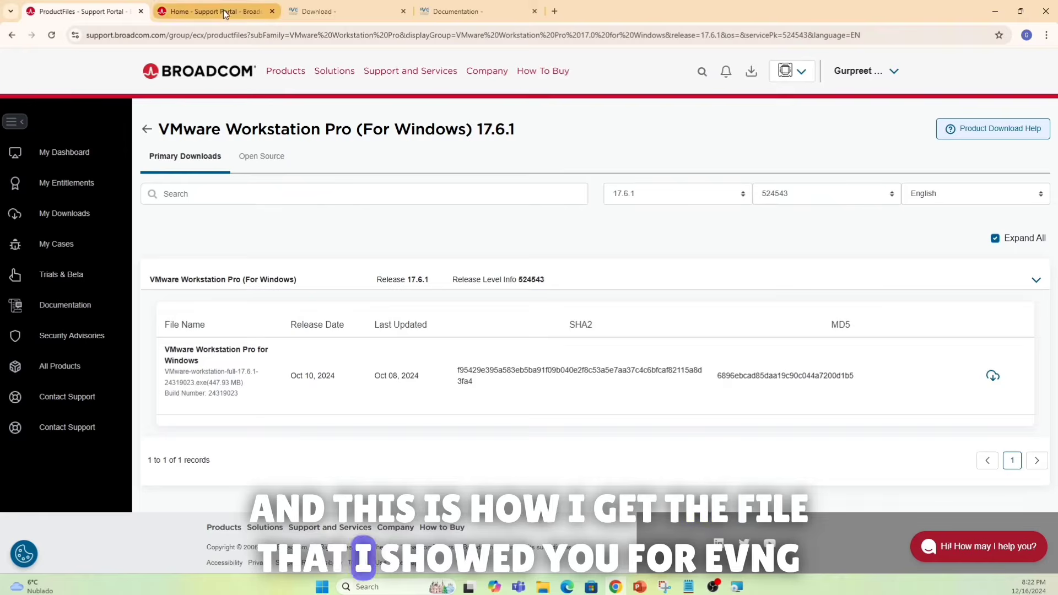
{"action": "left_click", "coordinate": [314, 11]}
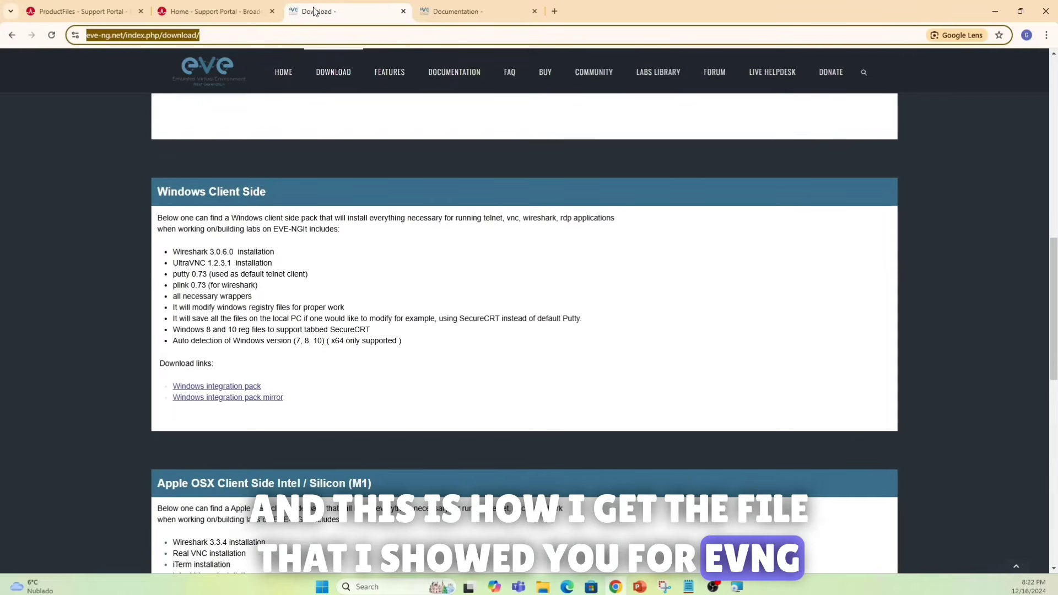
{"action": "left_click", "coordinate": [333, 74]}
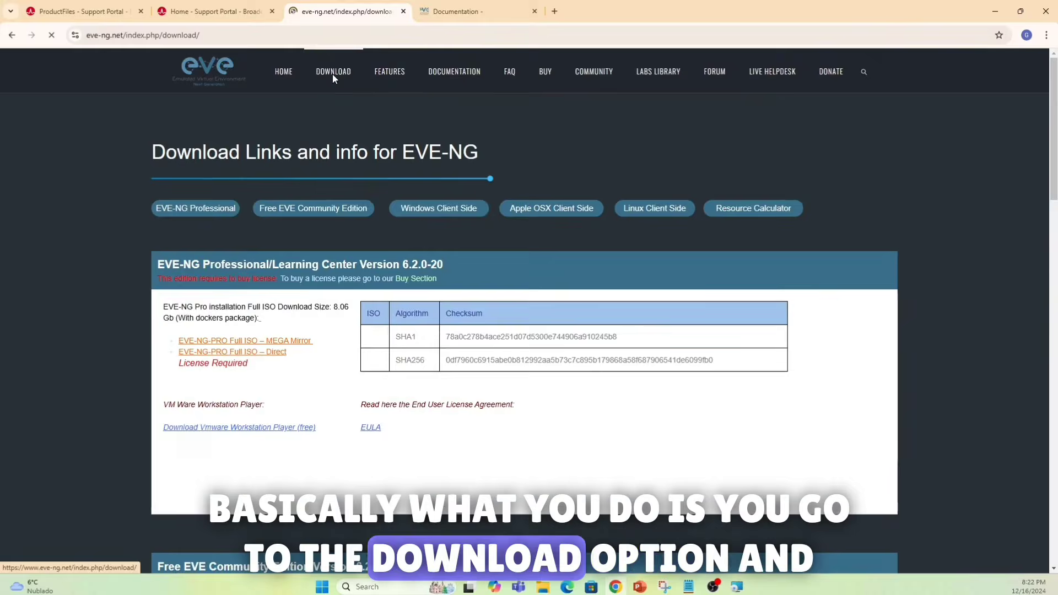
{"action": "scroll", "coordinate": [270, 311], "scroll_direction": "down", "scroll_amount": 5}
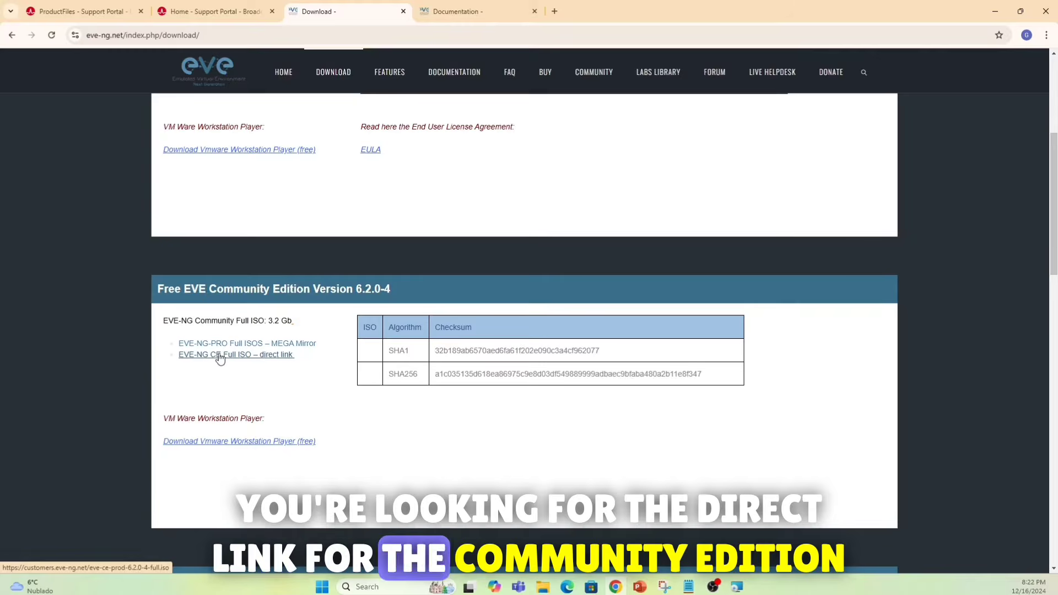
{"action": "scroll", "coordinate": [225, 356], "scroll_direction": "up", "scroll_amount": 3}
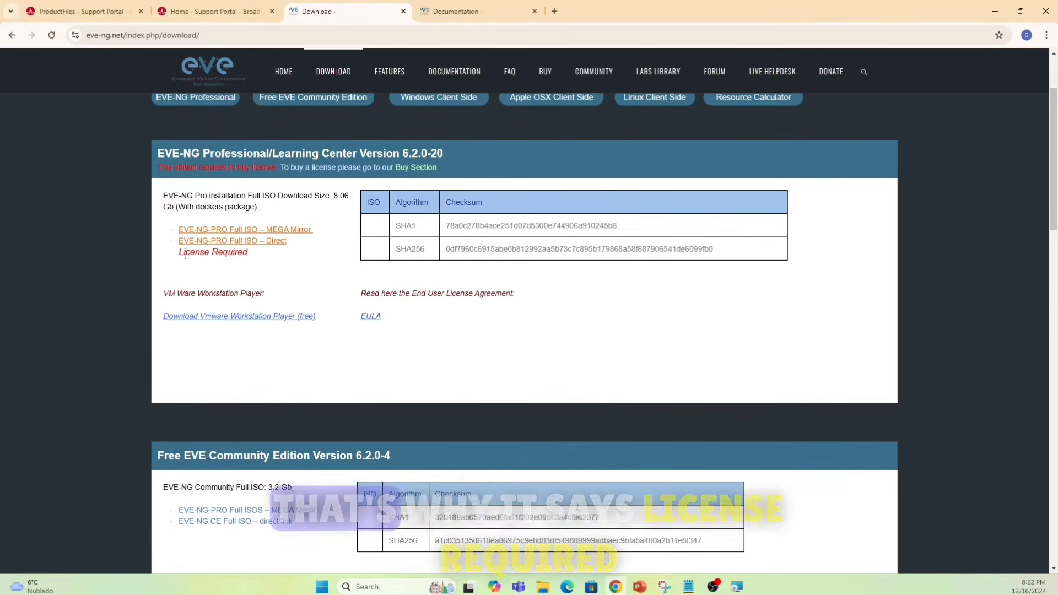
{"action": "scroll", "coordinate": [283, 369], "scroll_direction": "down", "scroll_amount": 2}
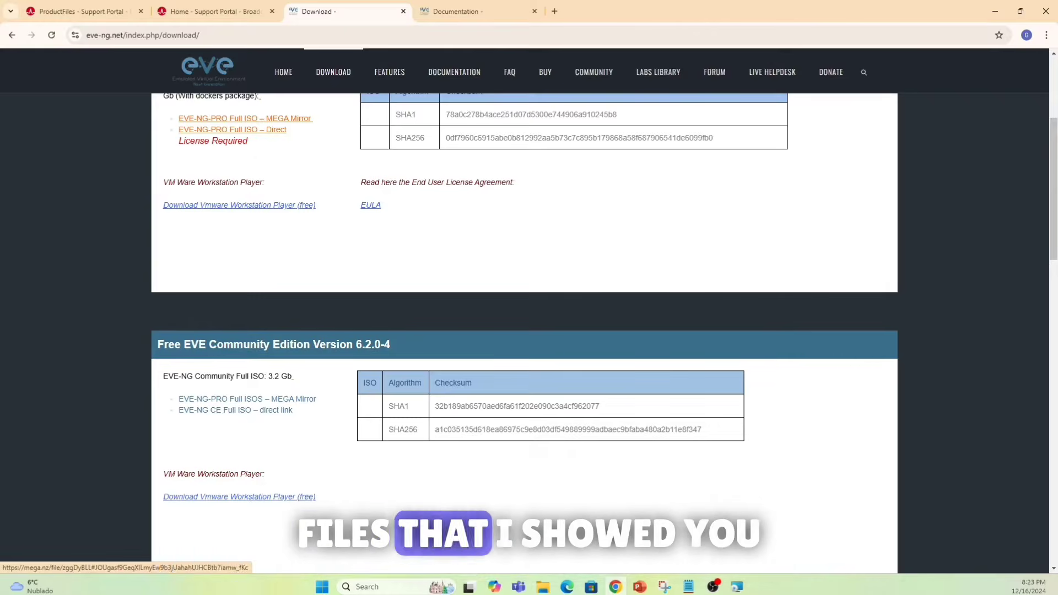
{"action": "mouse_move", "coordinate": [543, 586]}
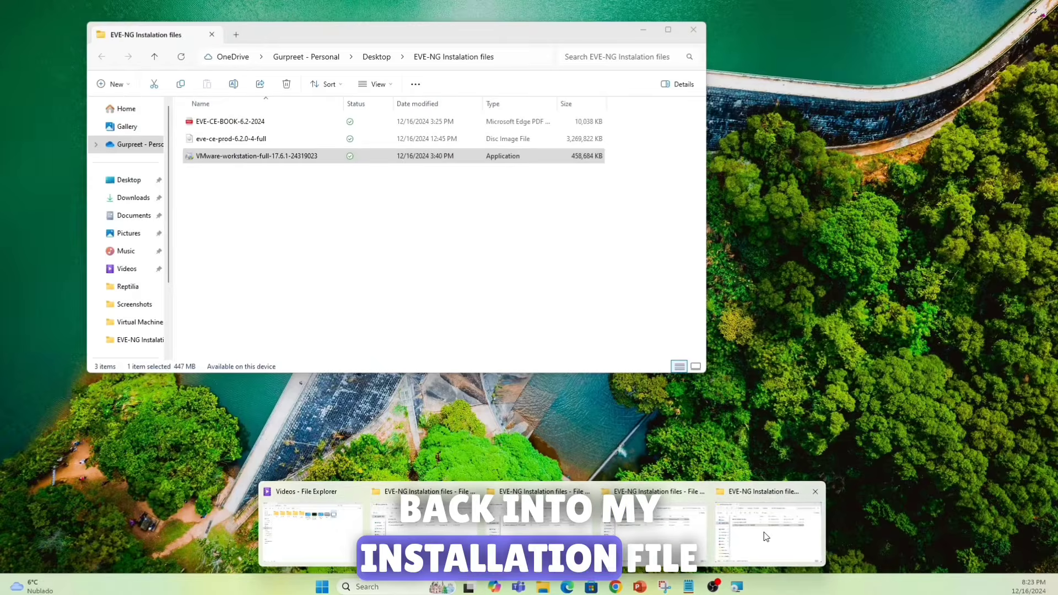
{"action": "left_click", "coordinate": [726, 545]}
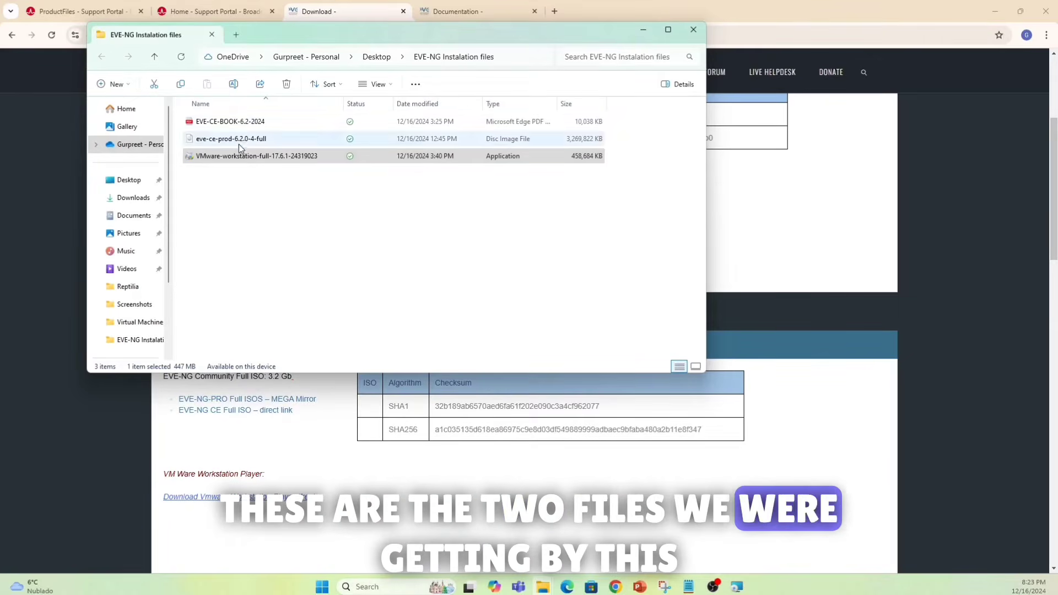
{"action": "left_click", "coordinate": [645, 31]}
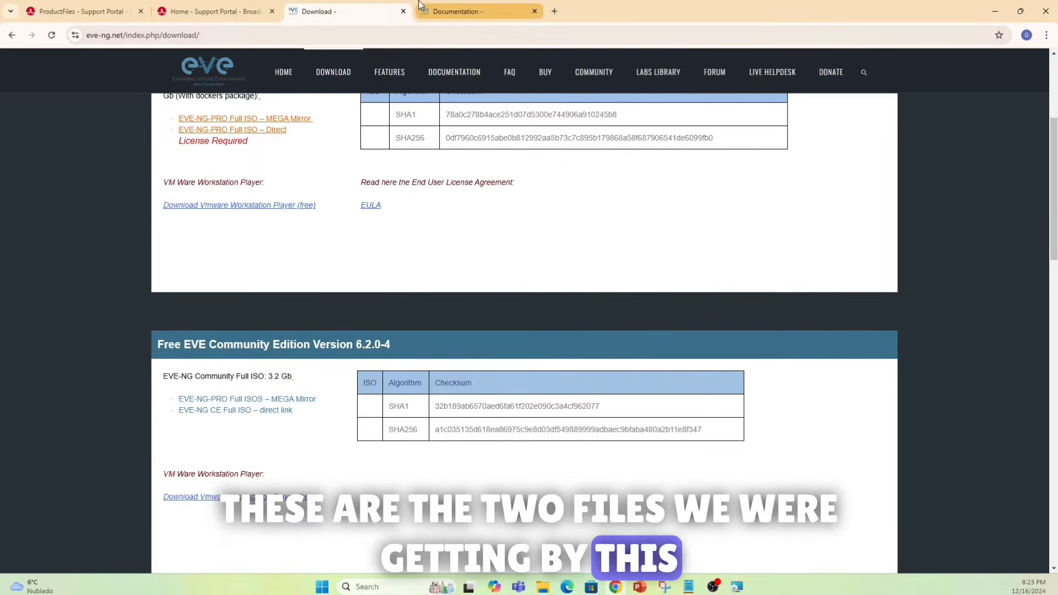
- Go to the EVE-NG DOCUMENTATION page and expand the Installation section in its sidebar
{"action": "left_click", "coordinate": [442, 76]}
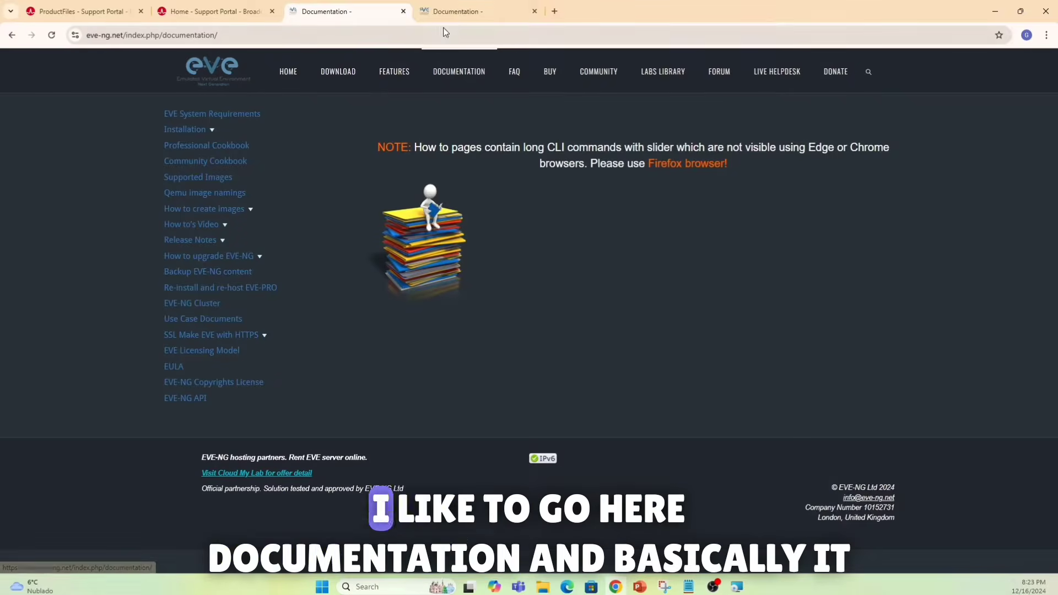
{"action": "left_click", "coordinate": [451, 17]}
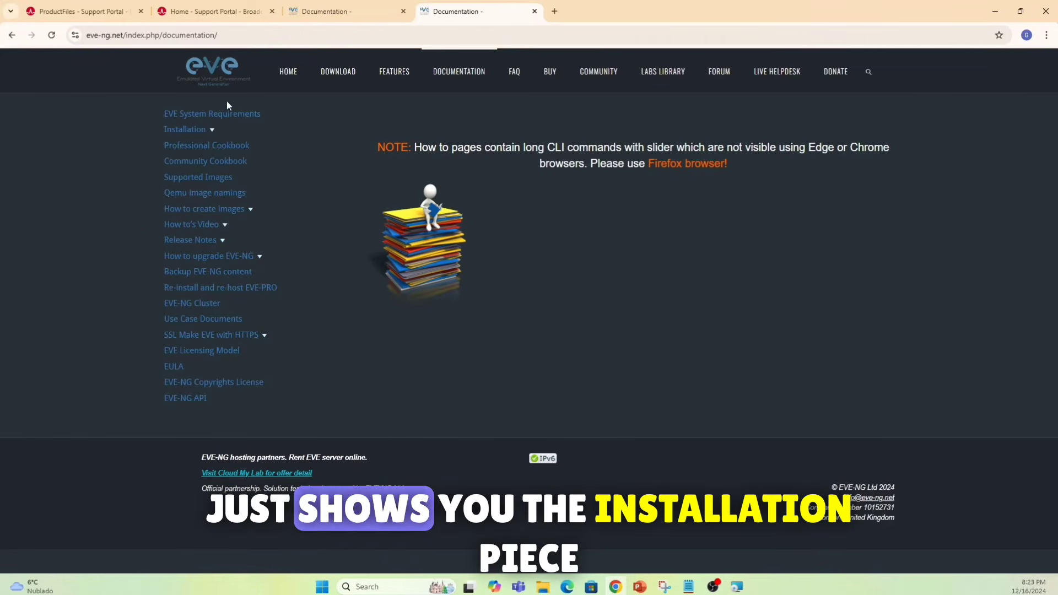
{"action": "left_click", "coordinate": [211, 130]}
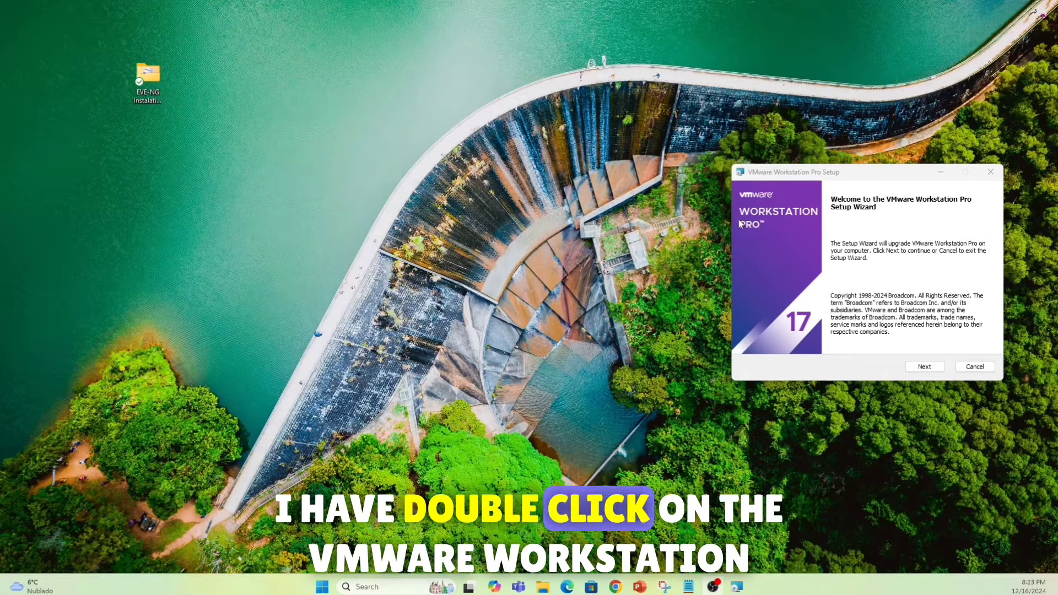
- Accept the licence terms and upgrade Workstation Pro with default location, user experience and shortcut settings
{"action": "left_click", "coordinate": [921, 367]}
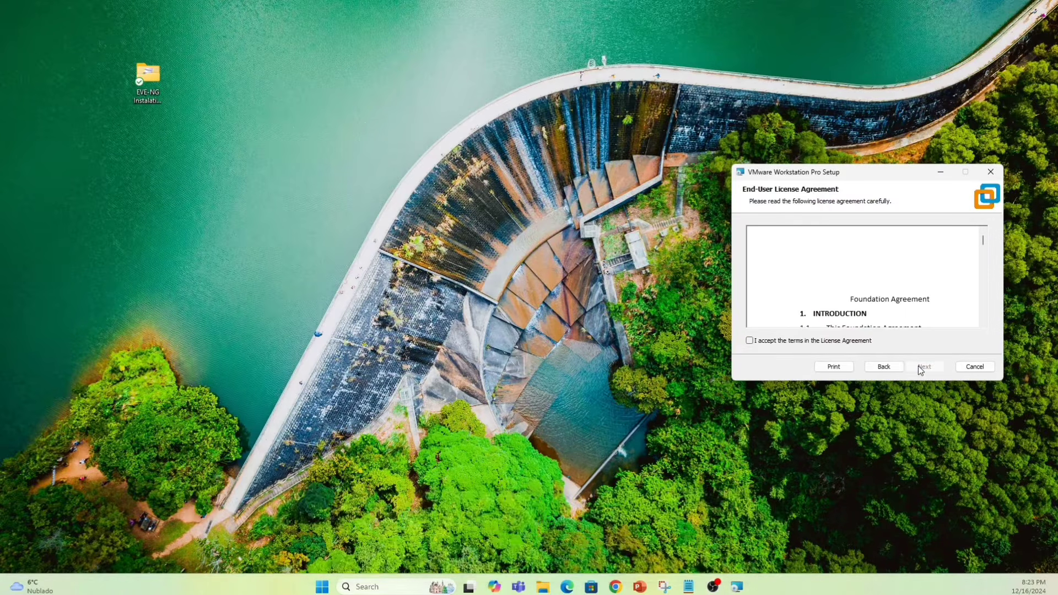
{"action": "left_click", "coordinate": [778, 342]}
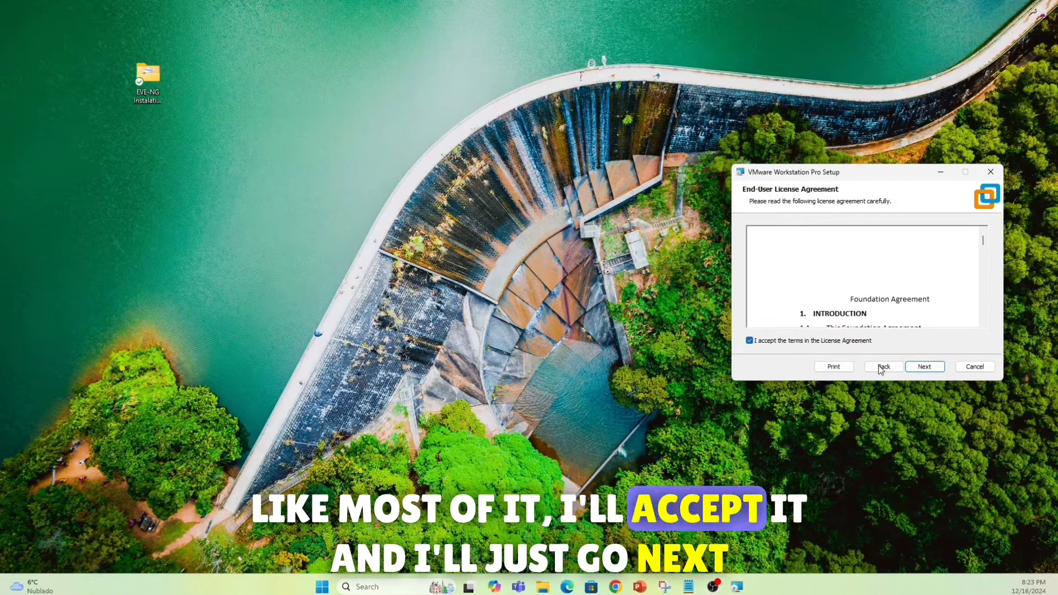
{"action": "left_click", "coordinate": [928, 367]}
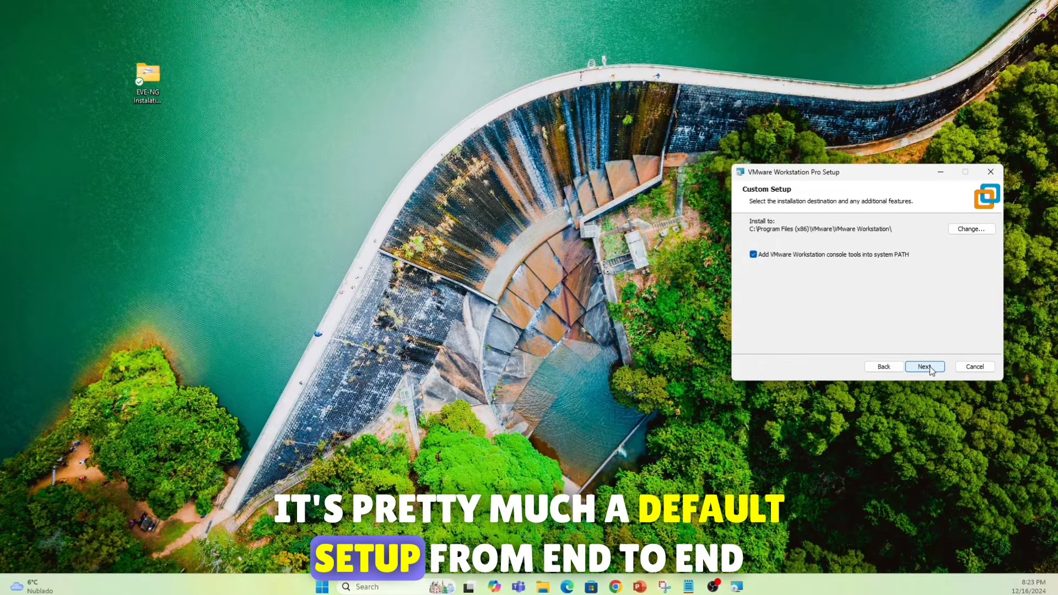
{"action": "left_click", "coordinate": [930, 366]}
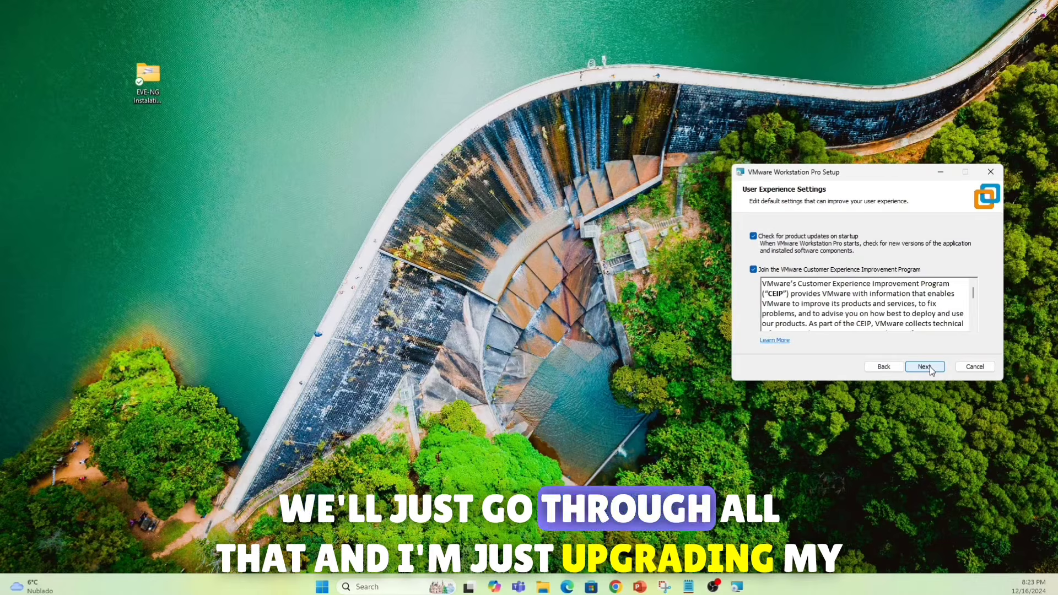
{"action": "left_click", "coordinate": [930, 366]}
{"action": "left_click", "coordinate": [930, 366]}
{"action": "left_click", "coordinate": [930, 366]}
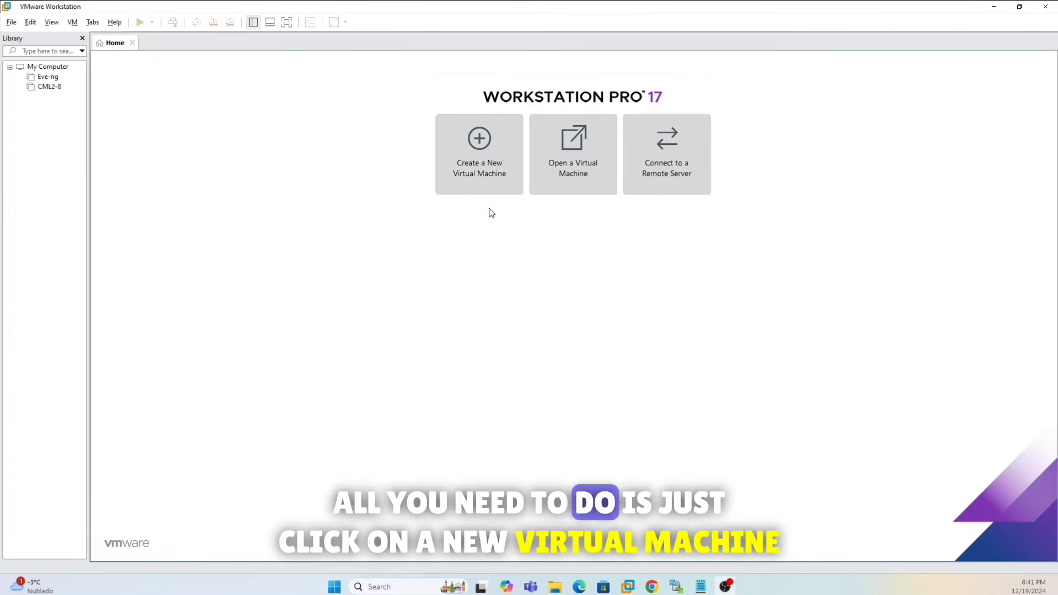
- Start a Custom (advanced) new VM with Workstation 17.5 compatibility, installing the OS later
{"action": "left_click", "coordinate": [491, 186]}
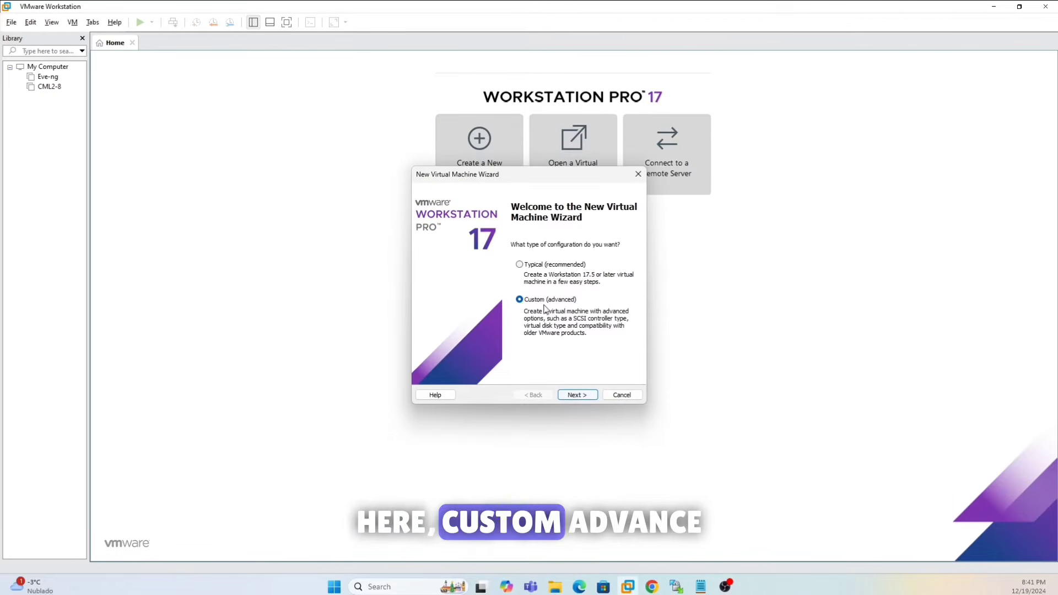
{"action": "left_click", "coordinate": [583, 403]}
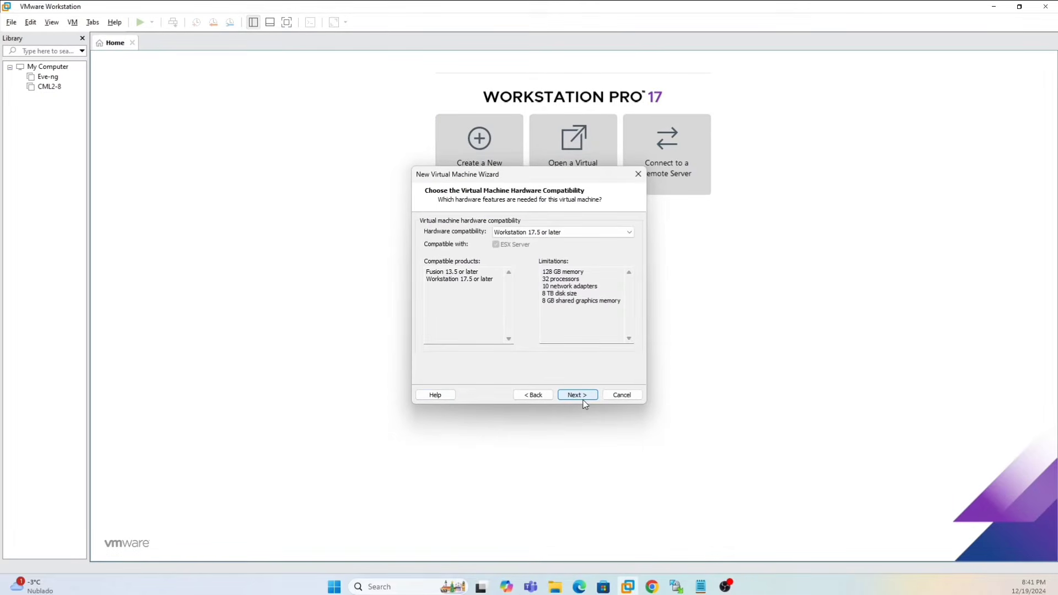
{"action": "left_click", "coordinate": [584, 401]}
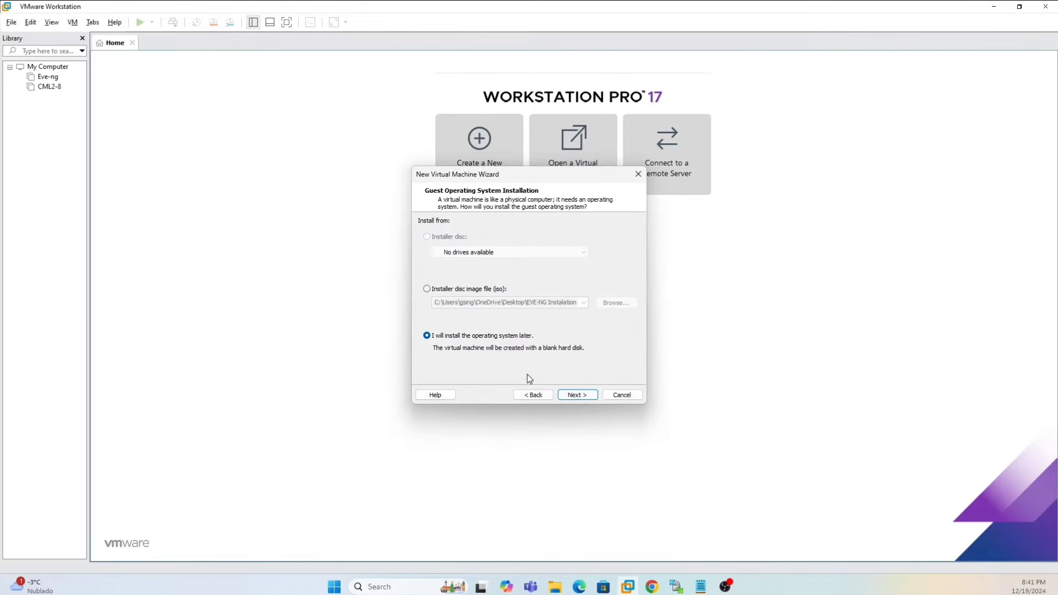
{"action": "left_click", "coordinate": [575, 396]}
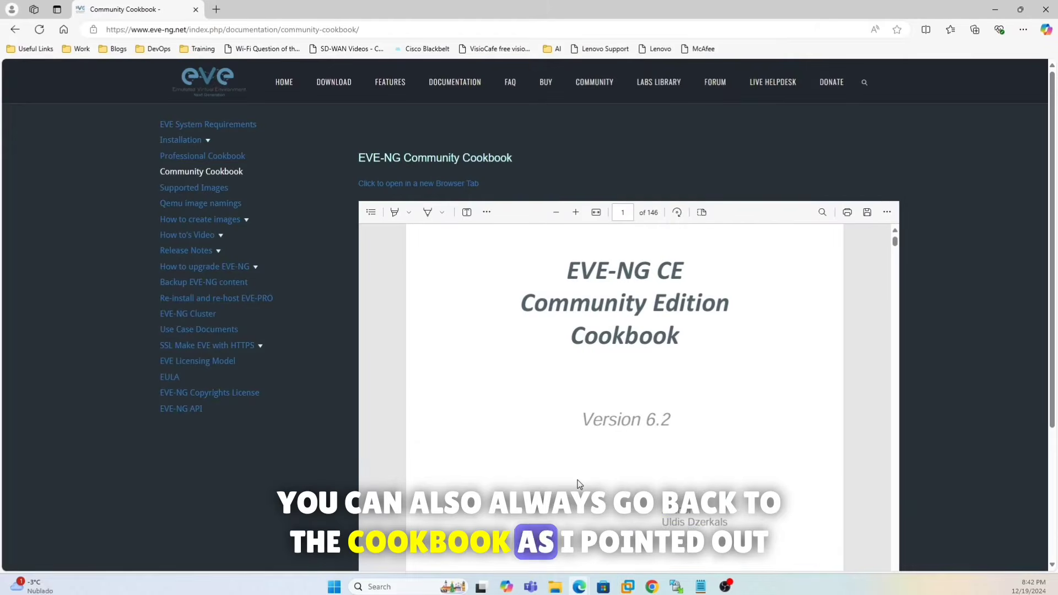
- Scroll the Community Cookbook to page 2's table of contents, then return to the VMware wizard
{"action": "scroll", "coordinate": [580, 479], "scroll_direction": "down", "scroll_amount": 3}
{"action": "scroll", "coordinate": [579, 479], "scroll_direction": "down", "scroll_amount": 1}
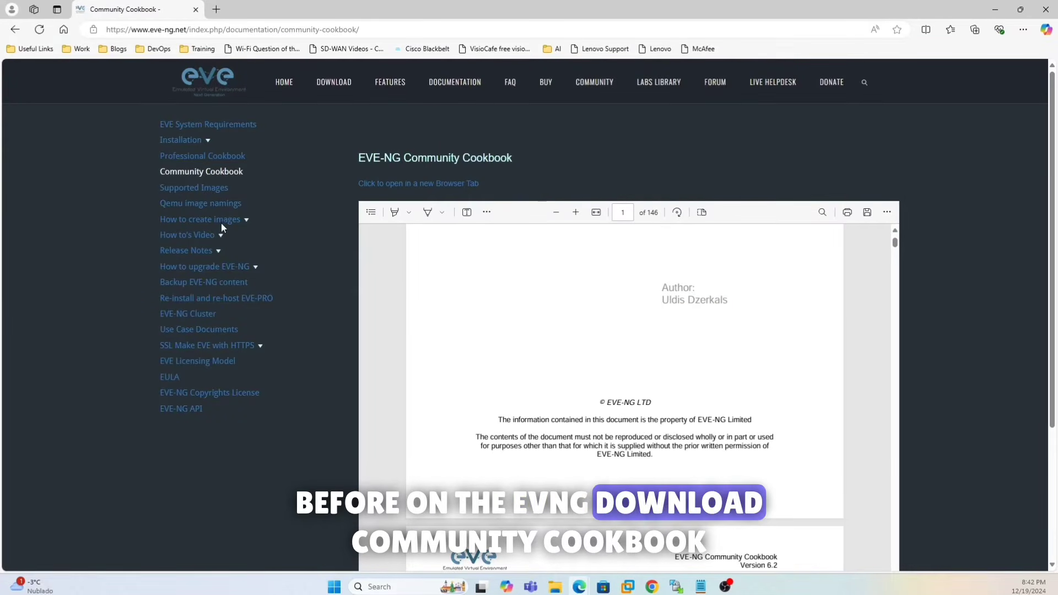
{"action": "scroll", "coordinate": [469, 359], "scroll_direction": "down", "scroll_amount": 6}
{"action": "scroll", "coordinate": [469, 359], "scroll_direction": "down", "scroll_amount": 3}
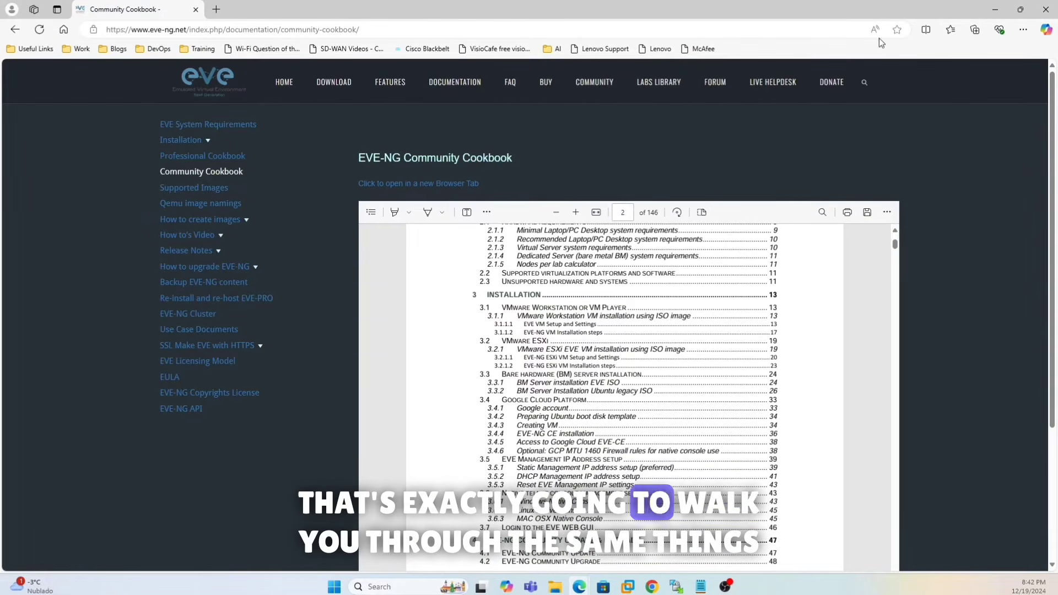
{"action": "left_click", "coordinate": [995, 11]}
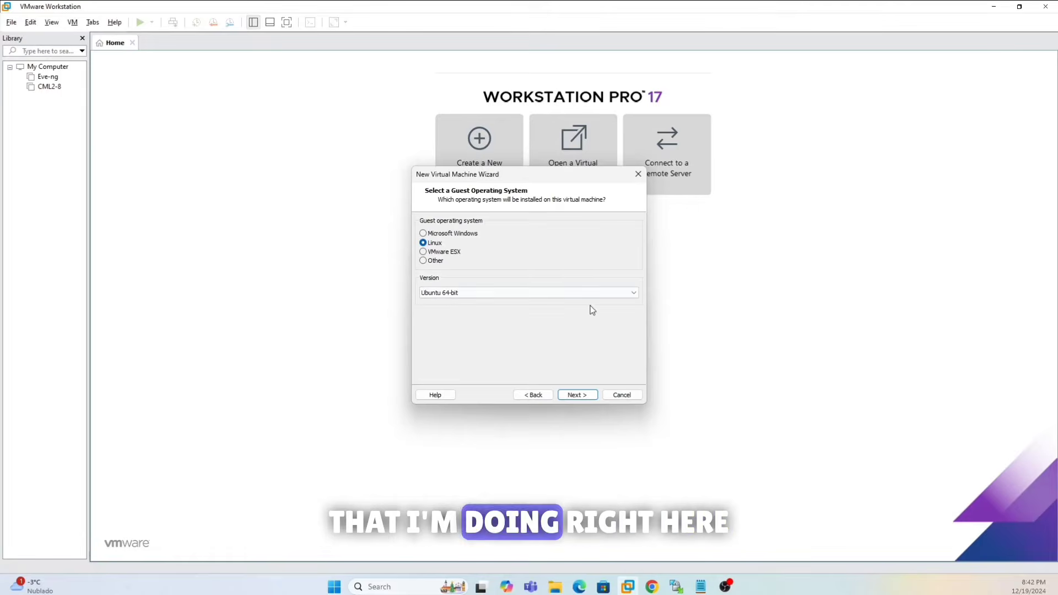
- Choose Ubuntu 64-bit with the default name, and give the VM 16 processors and 16384 MB memory
{"action": "left_click", "coordinate": [577, 395]}
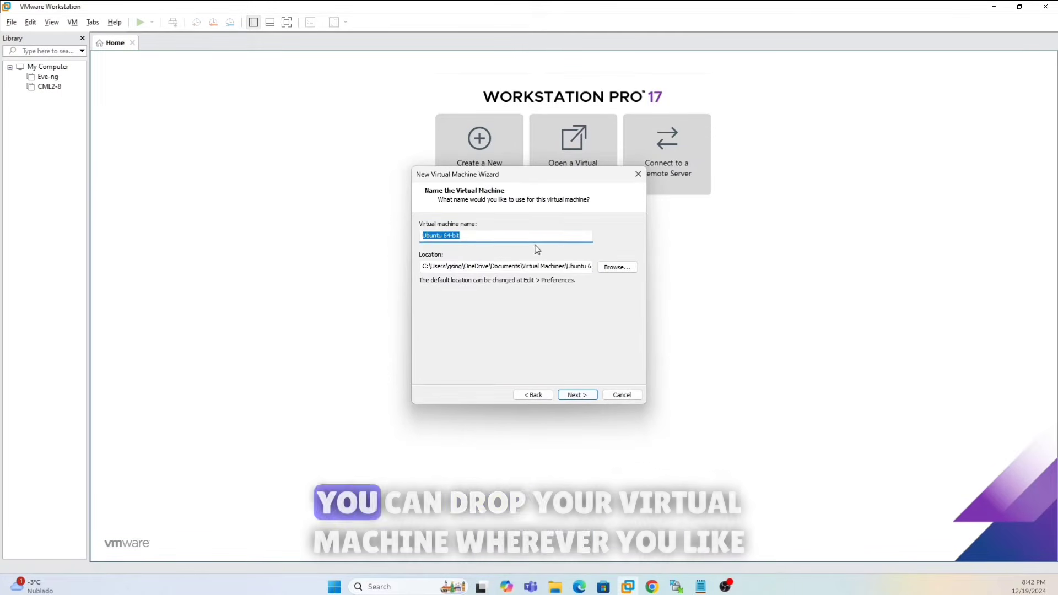
{"action": "left_click", "coordinate": [586, 398]}
{"action": "left_click", "coordinate": [575, 231]}
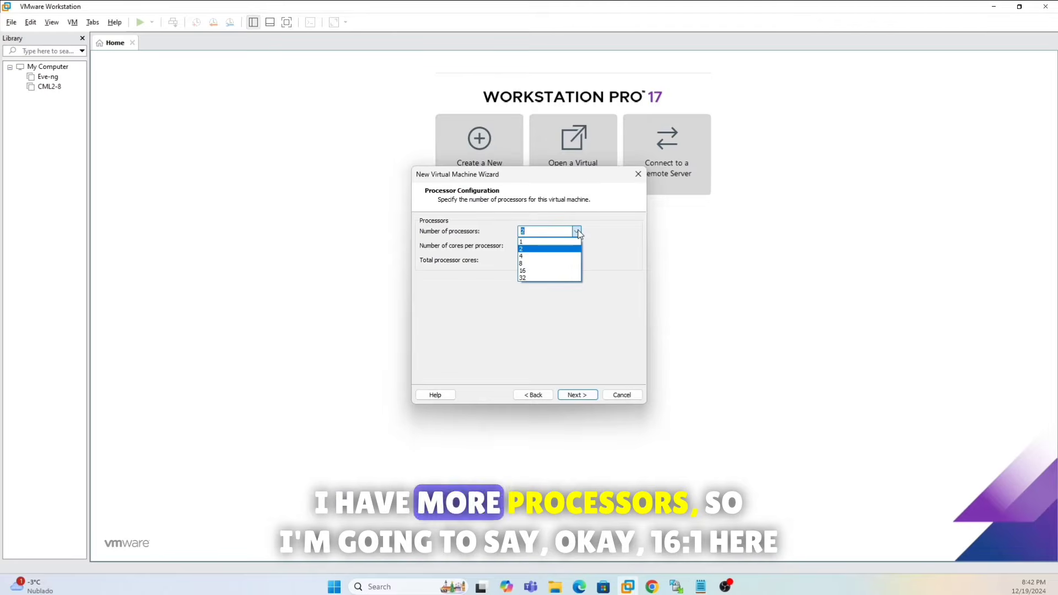
{"action": "left_click", "coordinate": [530, 271]}
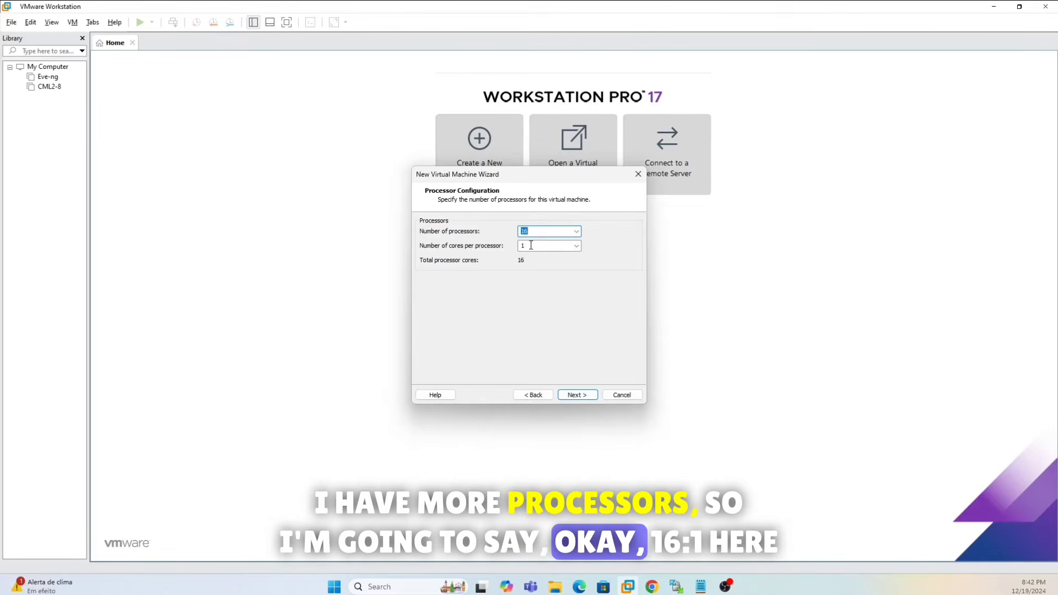
{"action": "left_click", "coordinate": [574, 396]}
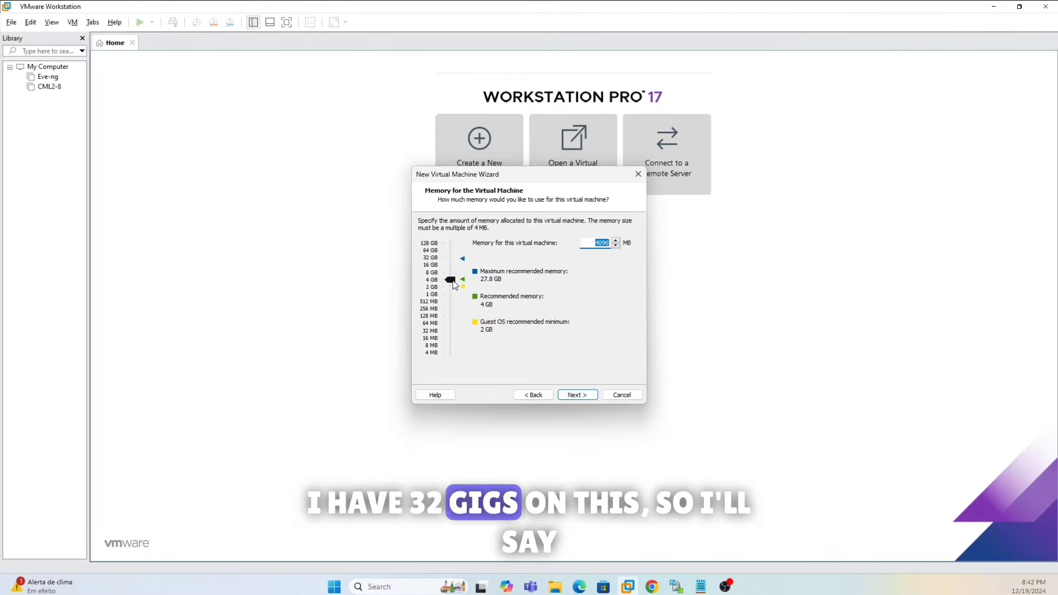
{"action": "left_click_drag", "start_coordinate": [452, 270], "coordinate": [451, 266]}
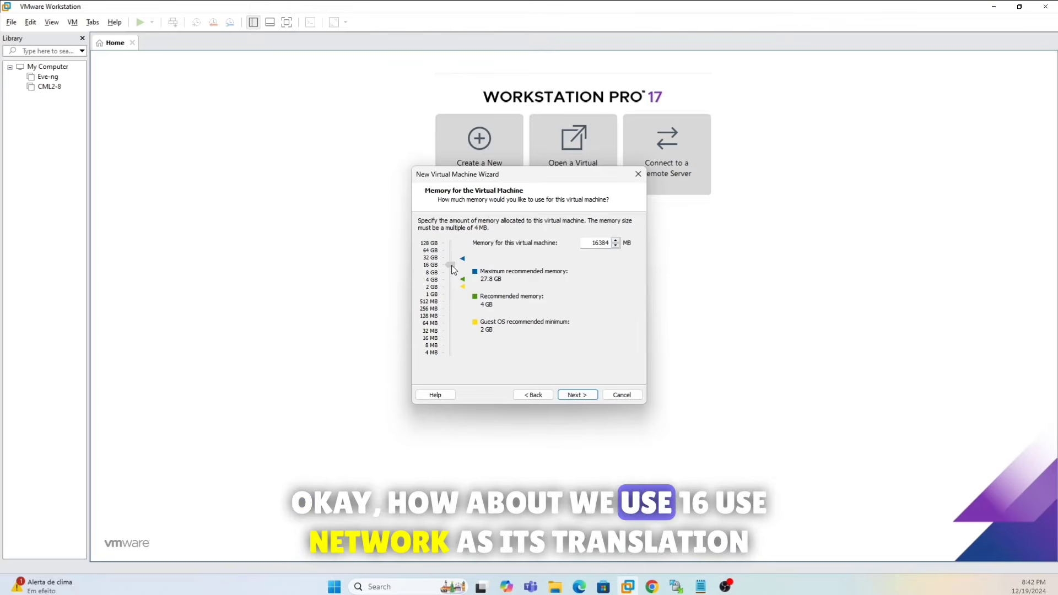
{"action": "left_click", "coordinate": [577, 394]}
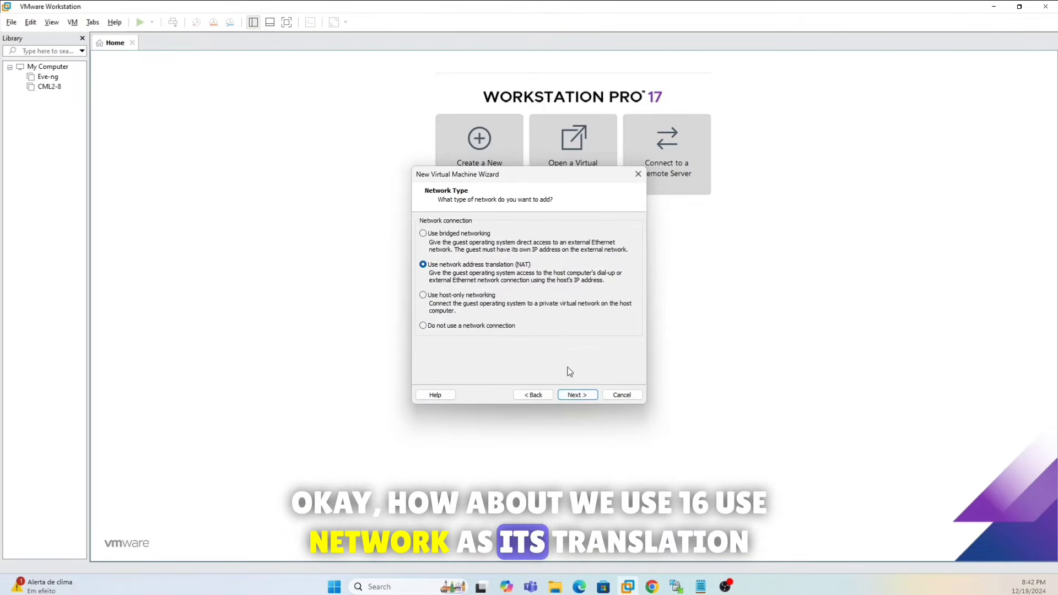
- Keep NAT, LSI Logic and SCSI, and create a new 200 GB single-file virtual disk
{"action": "left_click", "coordinate": [577, 396]}
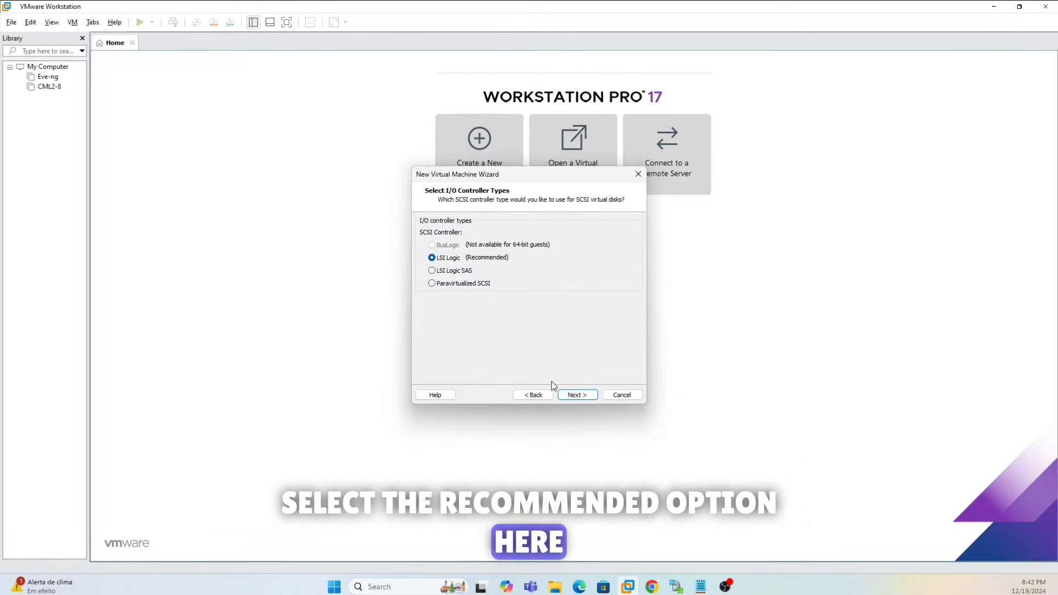
{"action": "left_click", "coordinate": [566, 393]}
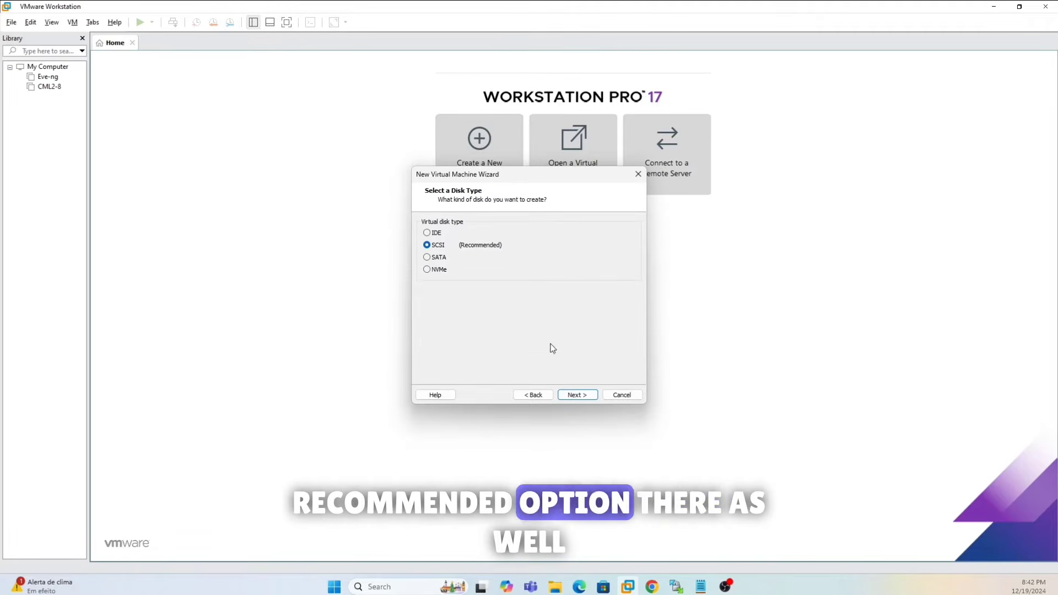
{"action": "left_click", "coordinate": [574, 397]}
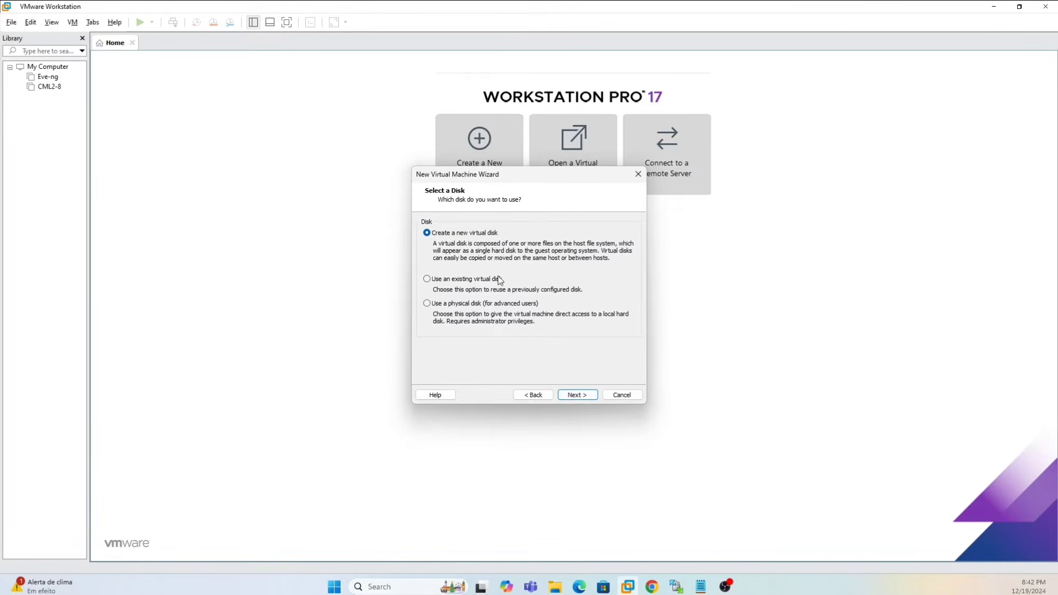
{"action": "left_click", "coordinate": [573, 395]}
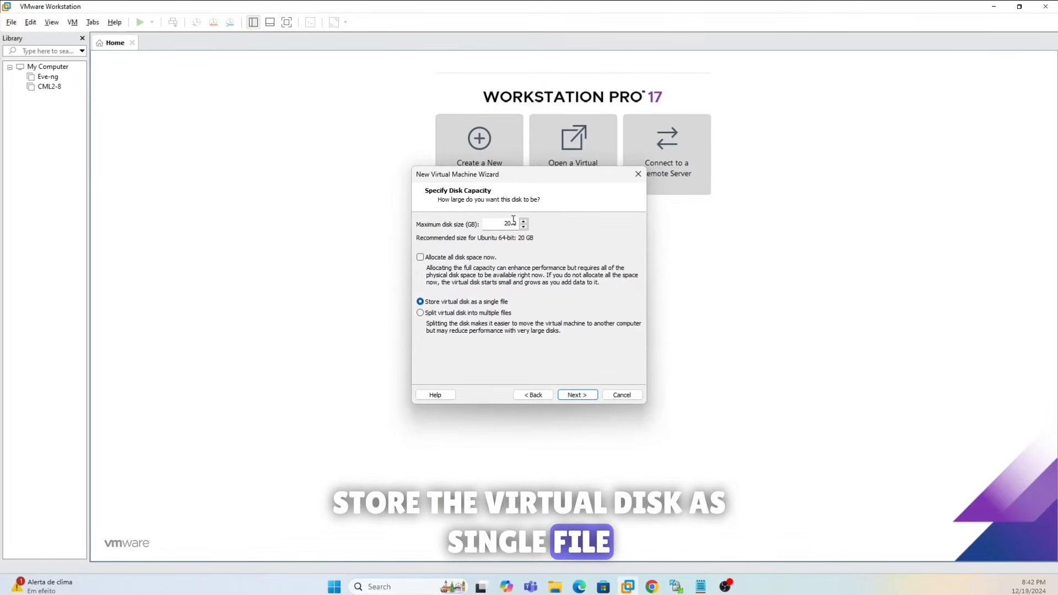
{"action": "left_click", "coordinate": [507, 223]}
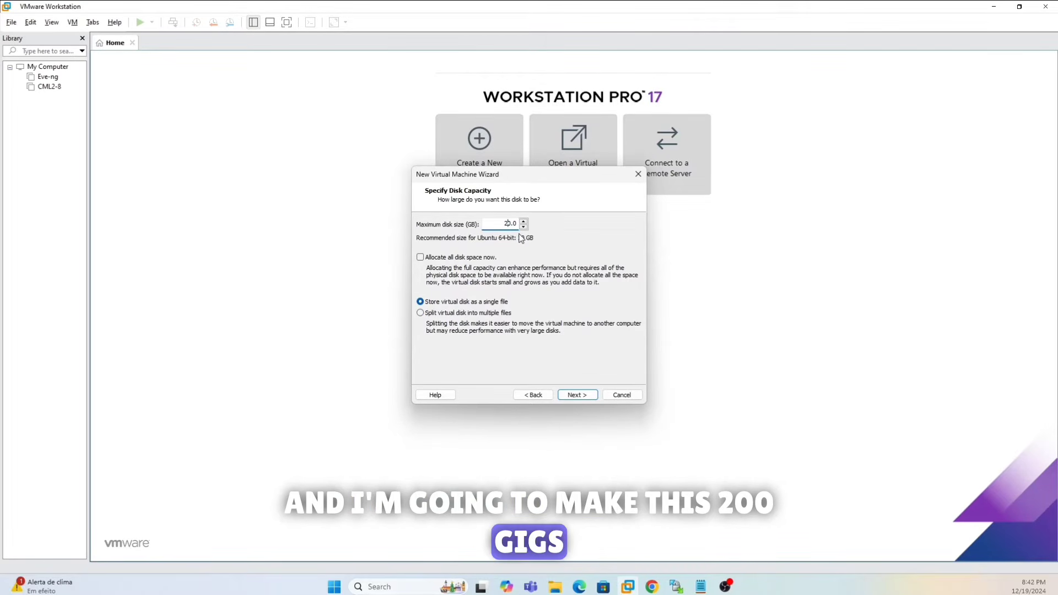
{"action": "left_click", "coordinate": [577, 395]}
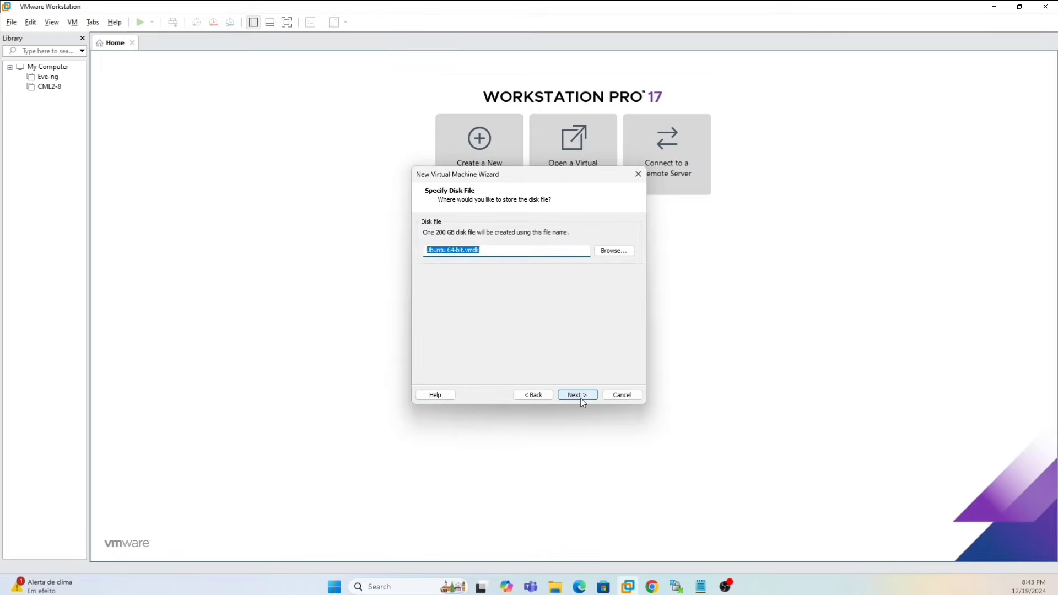
{"action": "left_click", "coordinate": [581, 400]}
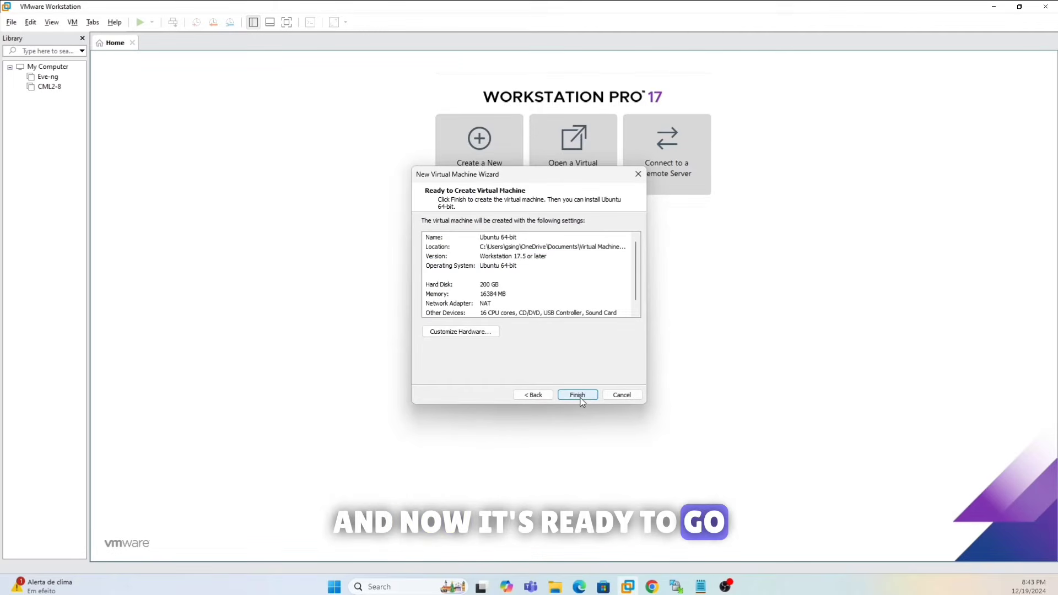
{"action": "left_click", "coordinate": [469, 333]}
- Enable Intel VT-x/EPT and IOMMU virtualization in the VM's processor settings
{"action": "left_click", "coordinate": [385, 143]}
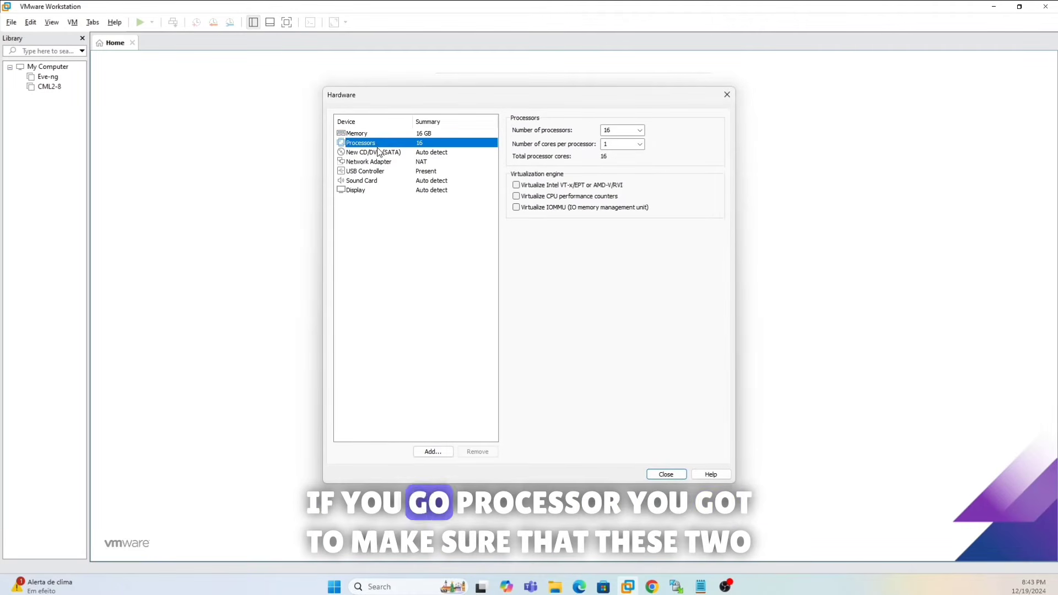
{"action": "left_click", "coordinate": [516, 184]}
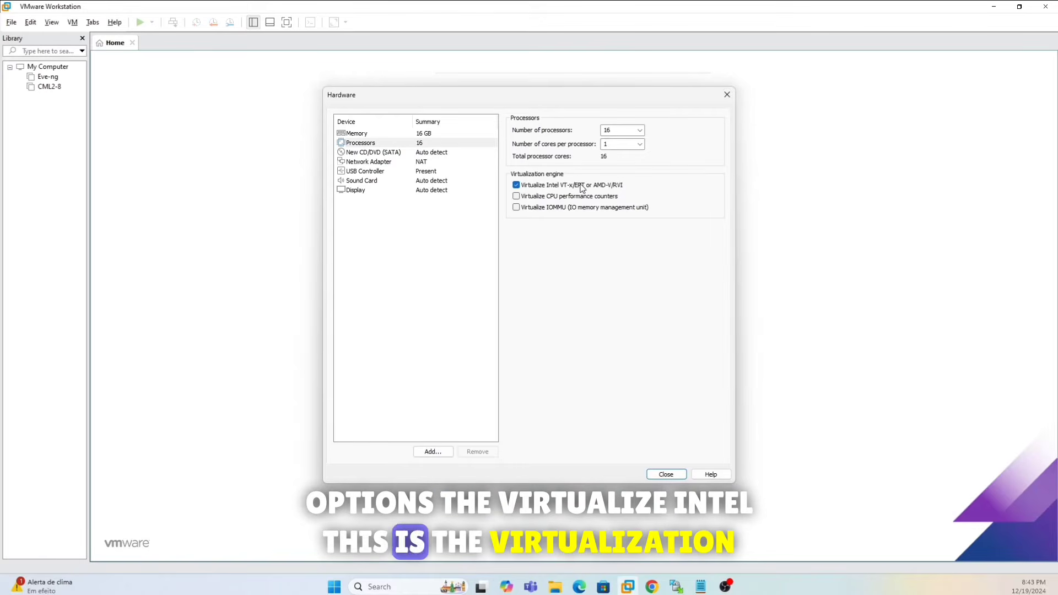
{"action": "left_click", "coordinate": [517, 208]}
- Attach the eve-ce-prod-6.2.0-4-full ISO to the VM's CD/DVD drive and close the hardware settings
{"action": "left_click", "coordinate": [387, 152]}
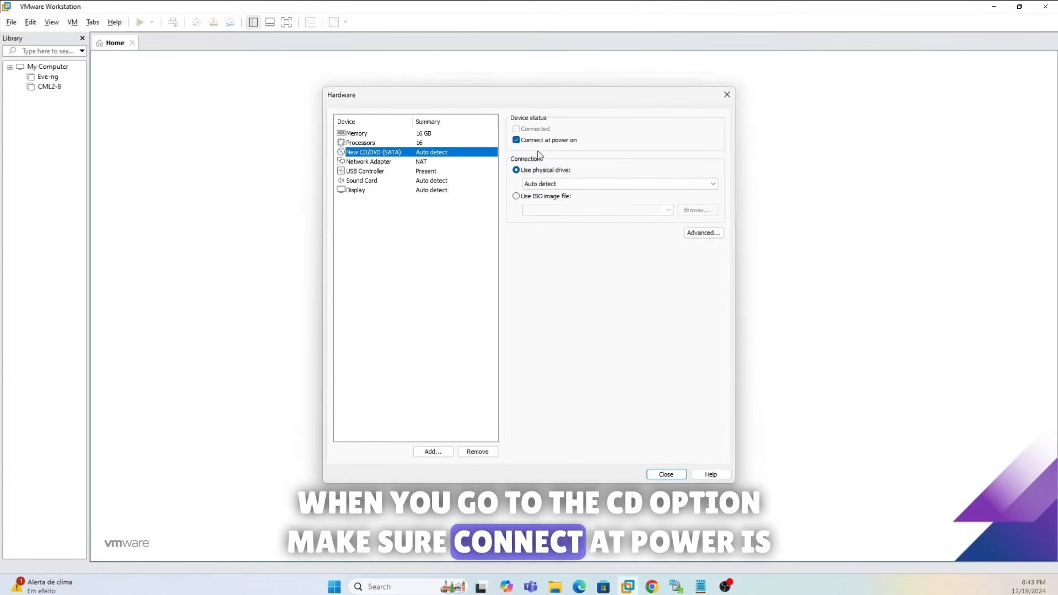
{"action": "left_click", "coordinate": [516, 197]}
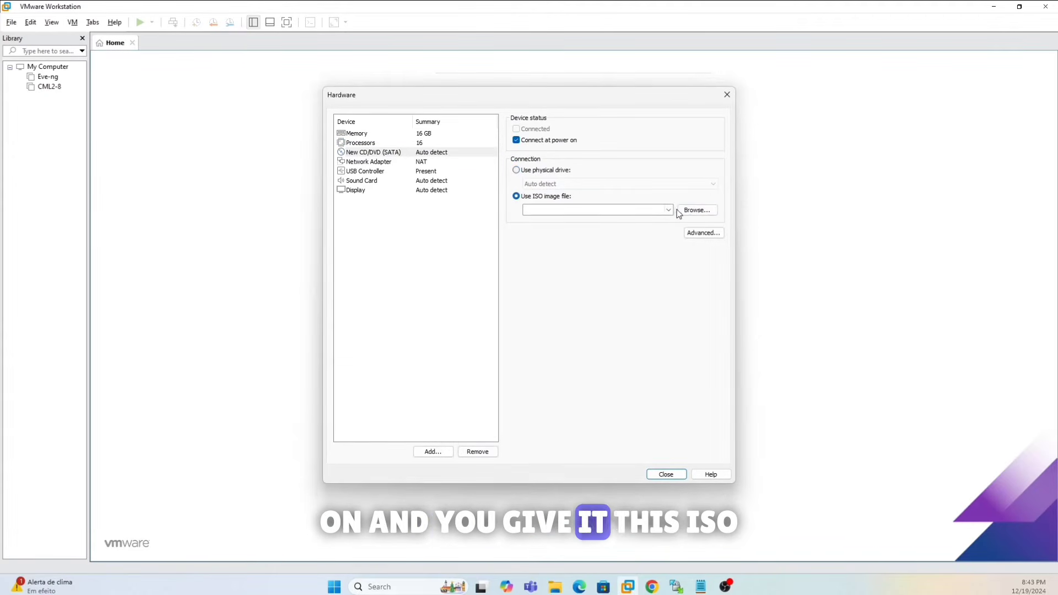
{"action": "left_click", "coordinate": [696, 211]}
{"action": "left_click", "coordinate": [521, 194]}
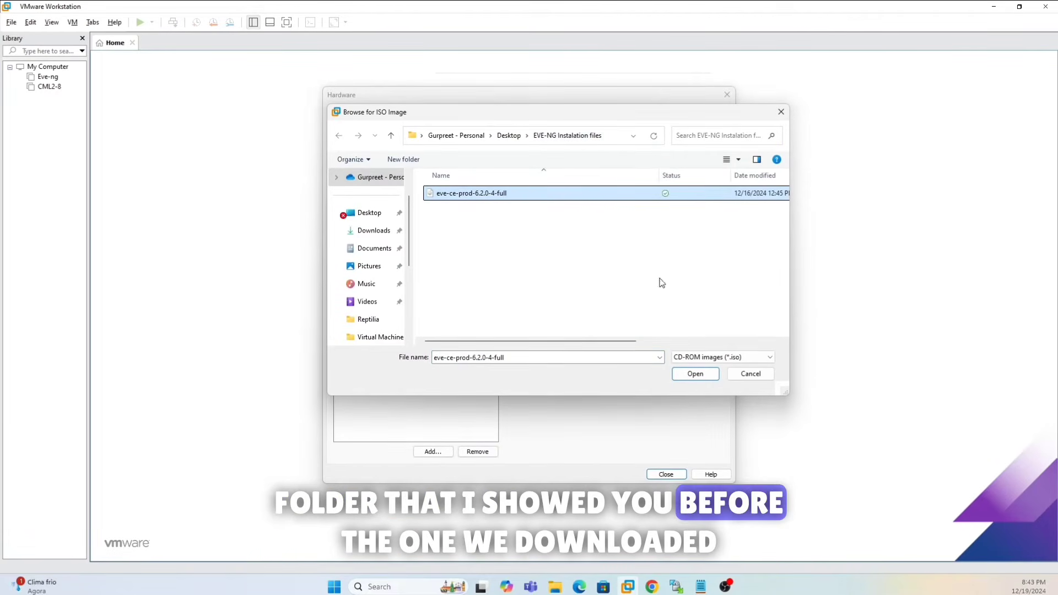
{"action": "left_click", "coordinate": [697, 376]}
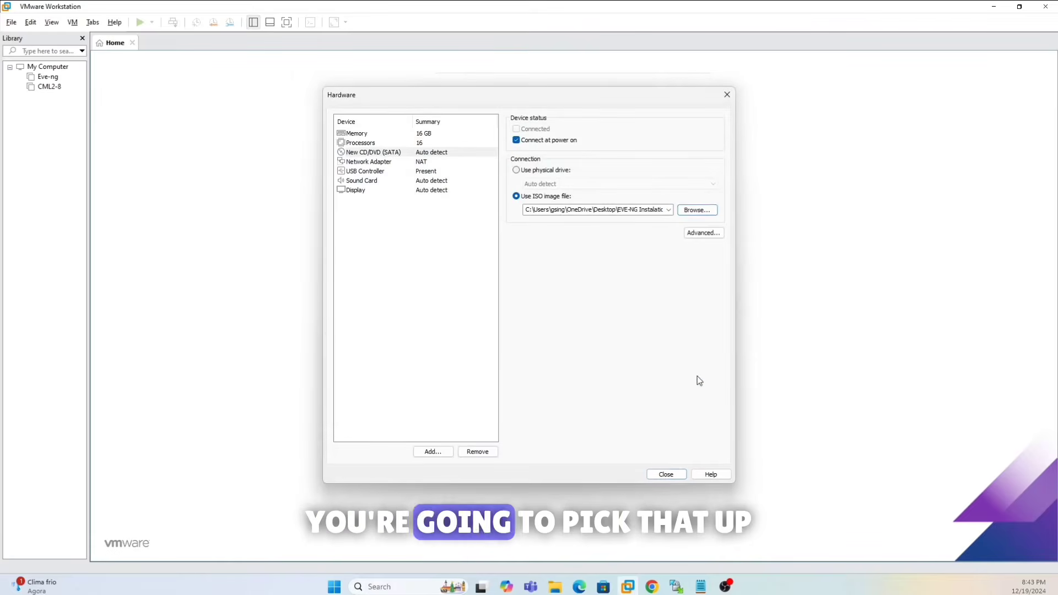
{"action": "left_click", "coordinate": [378, 163]}
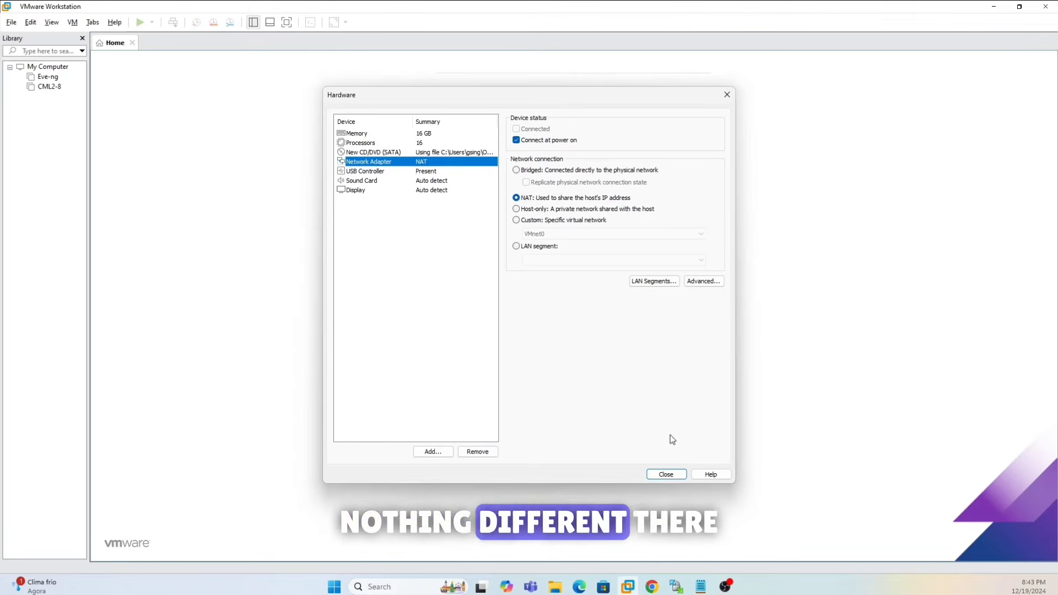
{"action": "left_click", "coordinate": [669, 475]}
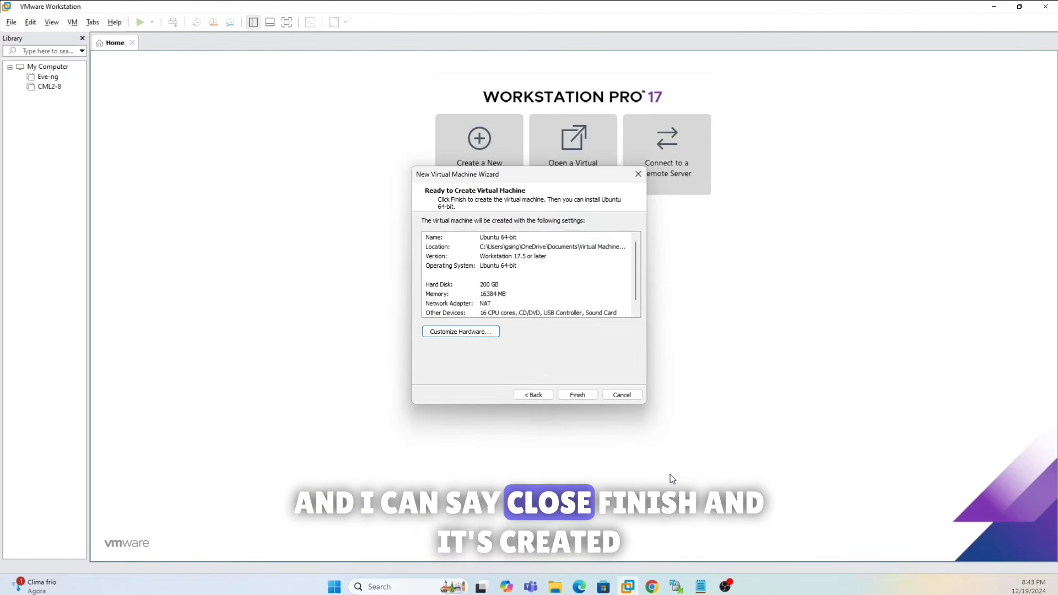
- Finish creating the VM, power it on, and boot the Install EVE-NG Community GRUB entry
{"action": "left_click", "coordinate": [577, 395]}
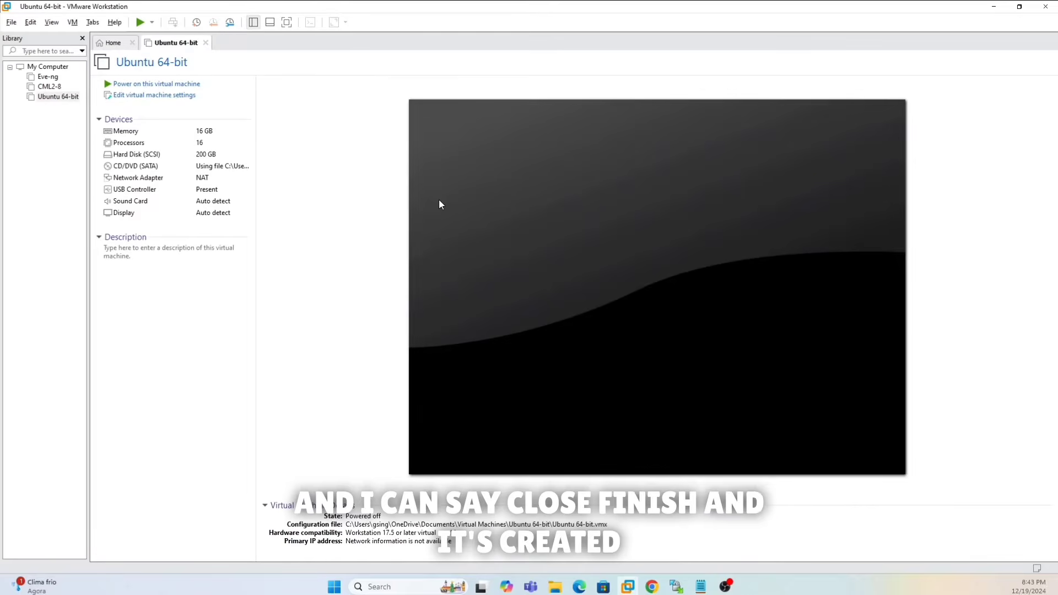
{"action": "left_click", "coordinate": [167, 84]}
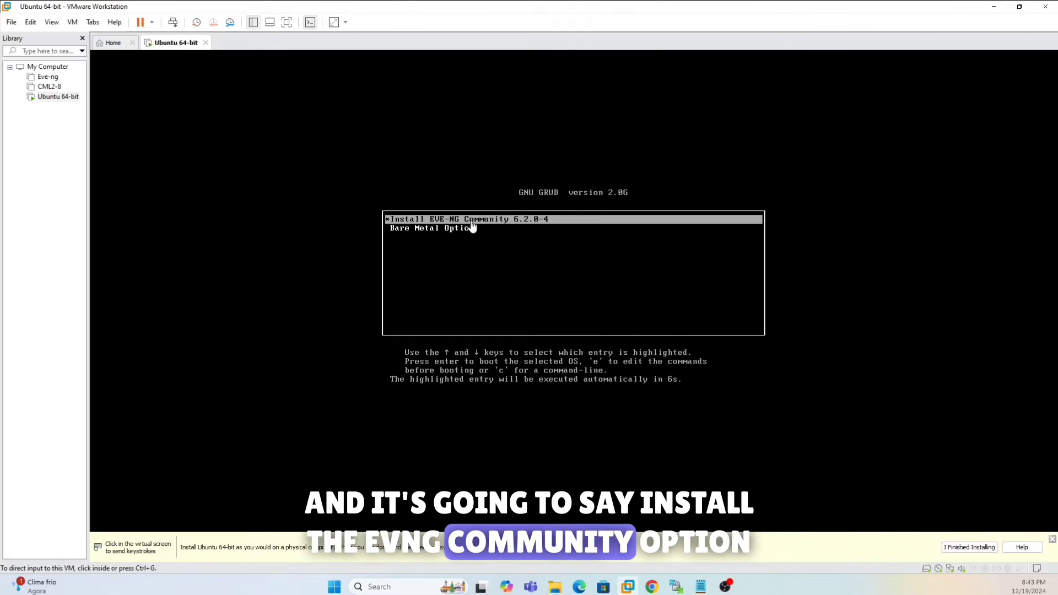
{"action": "key", "text": "Return"}
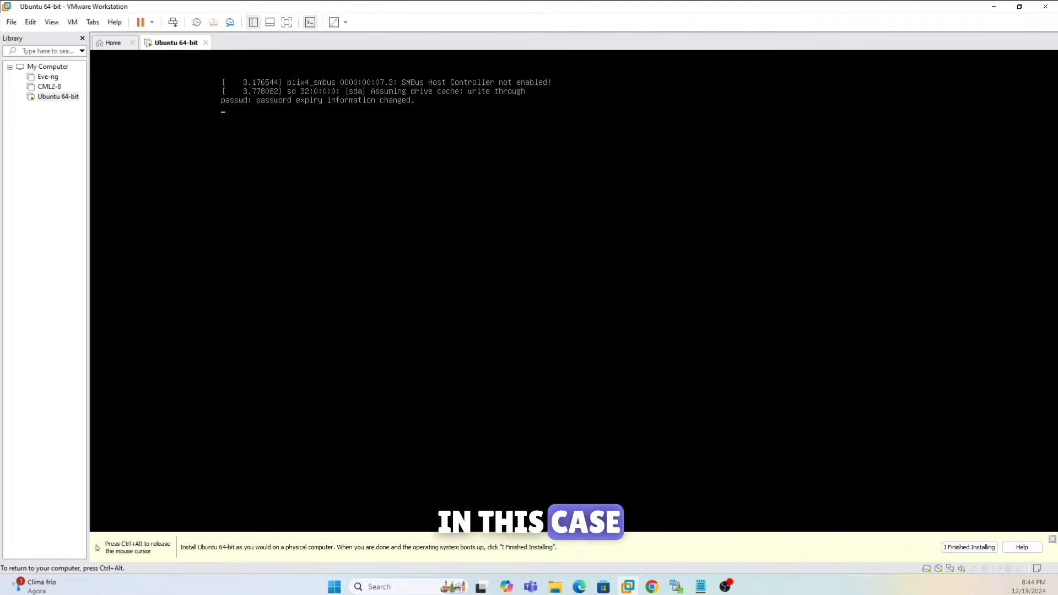
- Install EVE-NG with English language and US keyboard, confirming Continue to wipe the disk
{"action": "key", "text": "ctrl+alt"}
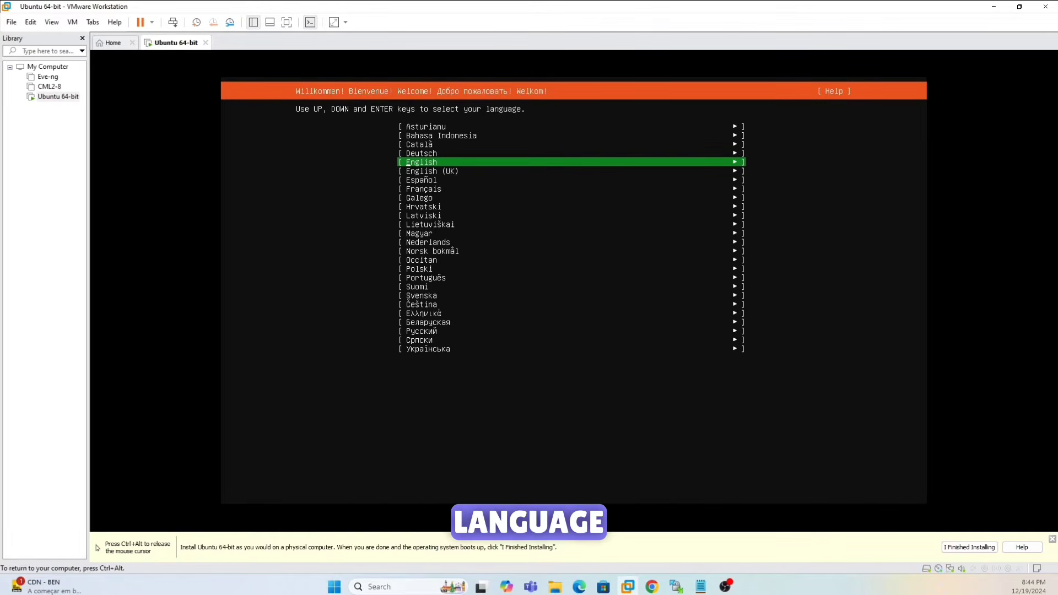
{"action": "key", "text": "Return"}
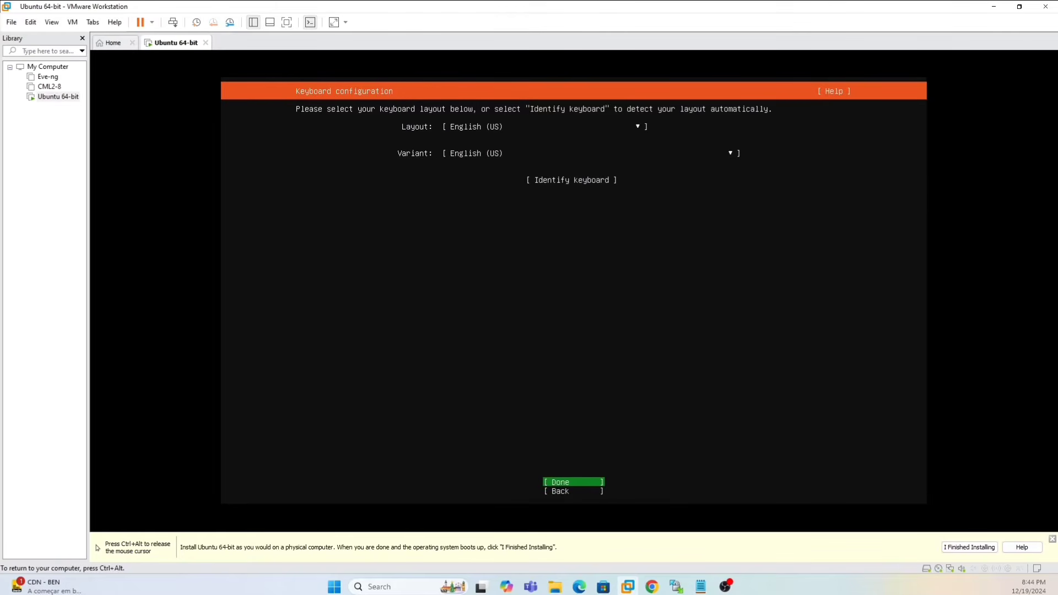
{"action": "key", "text": "Return"}
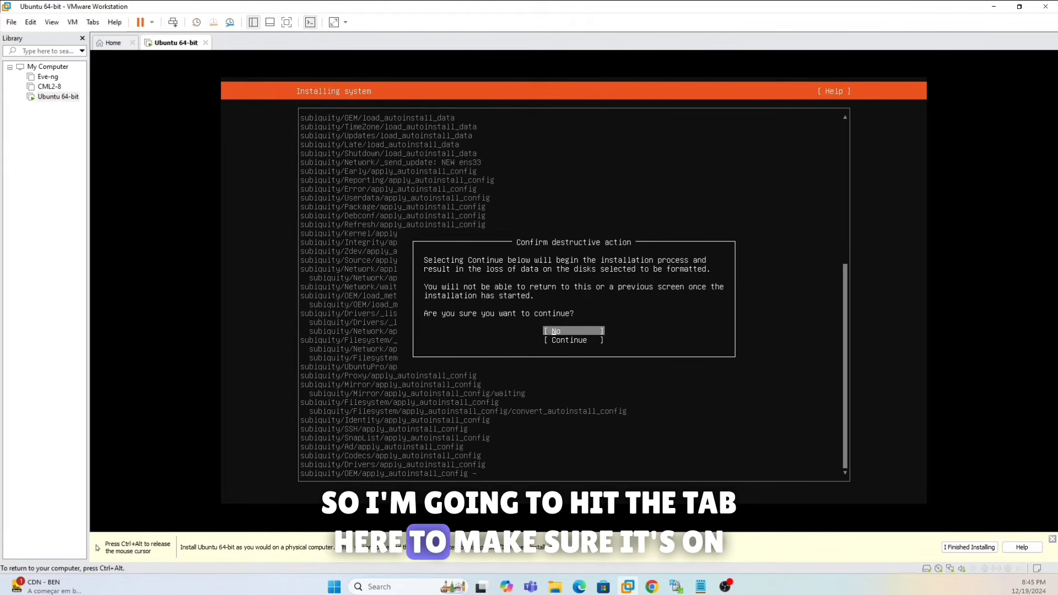
{"action": "key", "text": "Tab"}
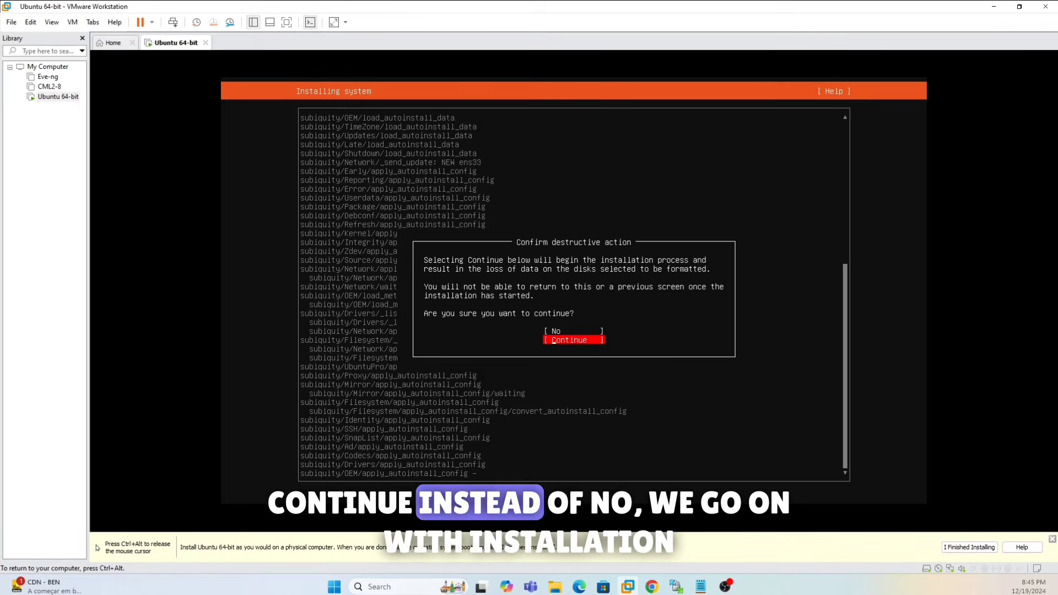
{"action": "key", "text": "Return"}
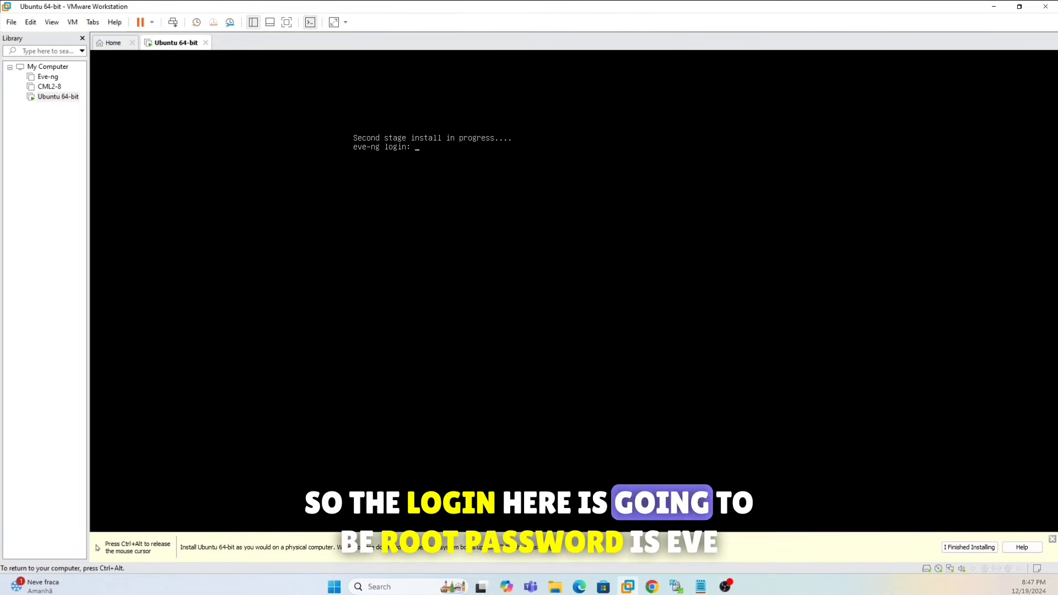
- Log in as root at the eve-ng prompt, retrying after 'Login incorrect', and enter the root password
{"action": "type", "text": "r"}
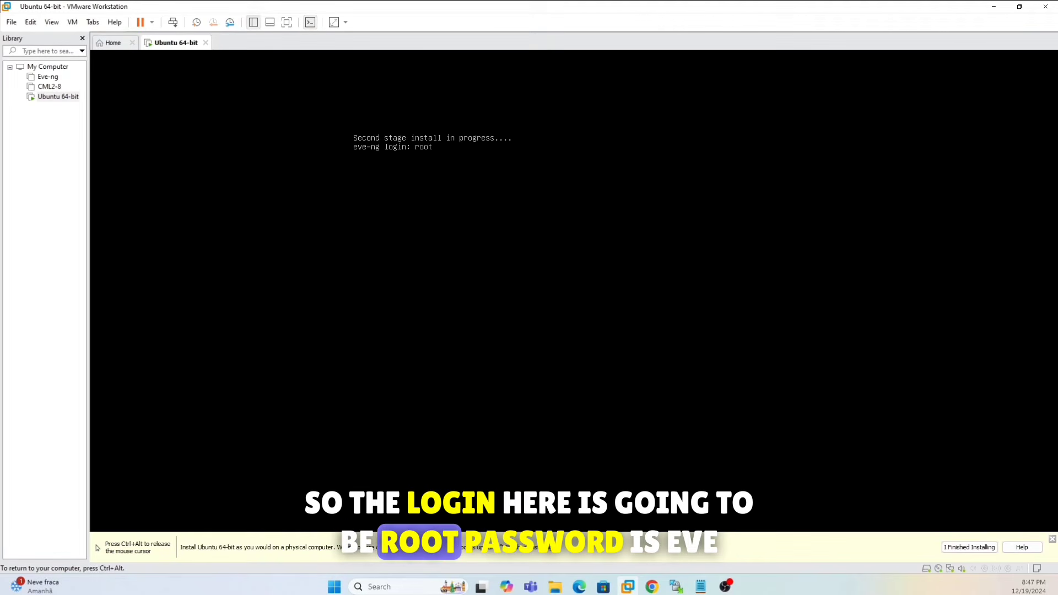
{"action": "type", "text": "oot"}
{"action": "key", "text": "Return"}
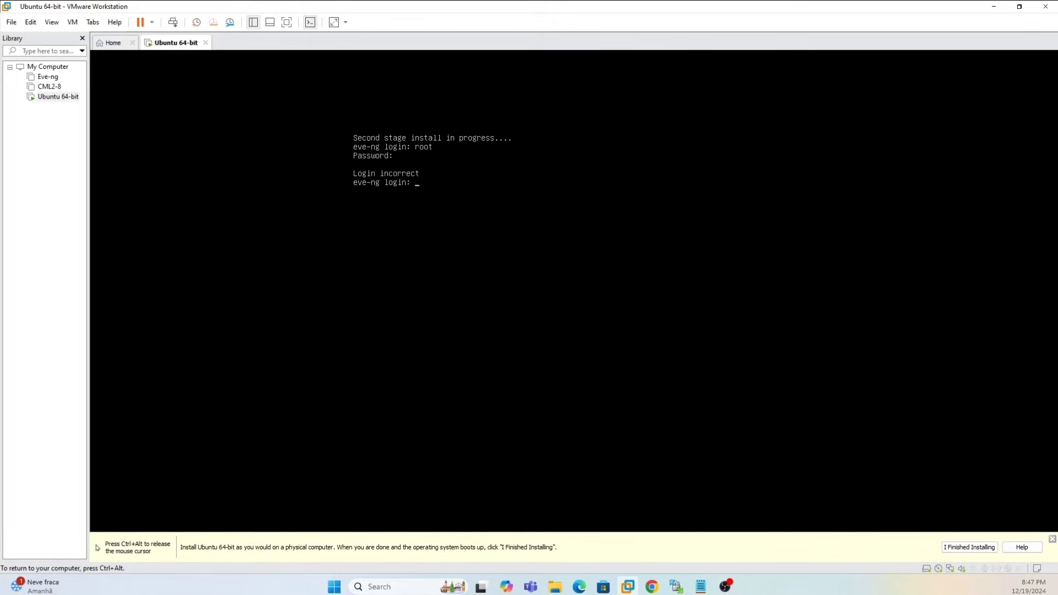
{"action": "type", "text": "root"}
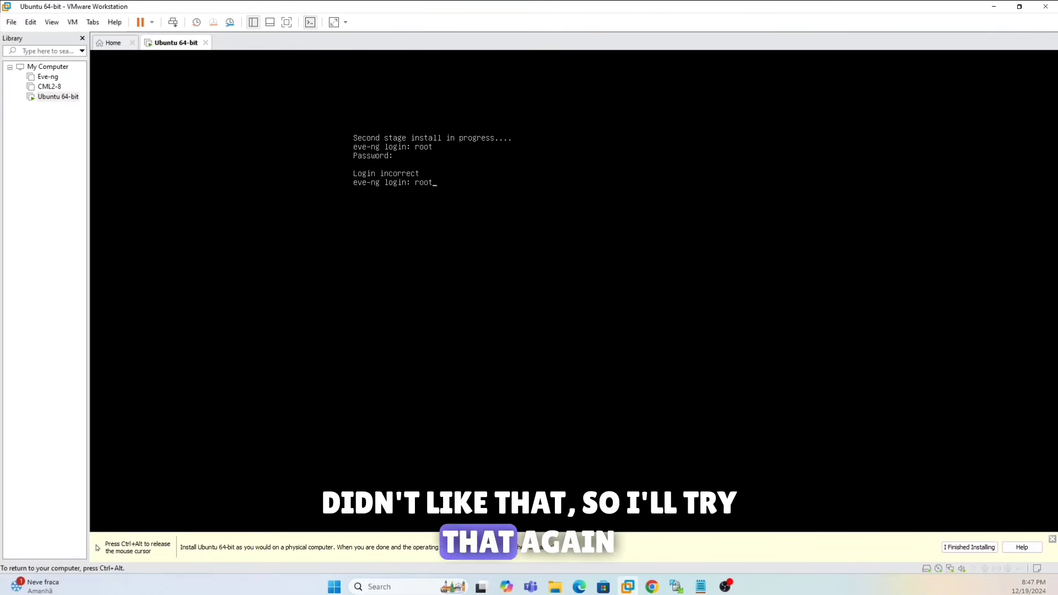
{"action": "key", "text": "Return"}
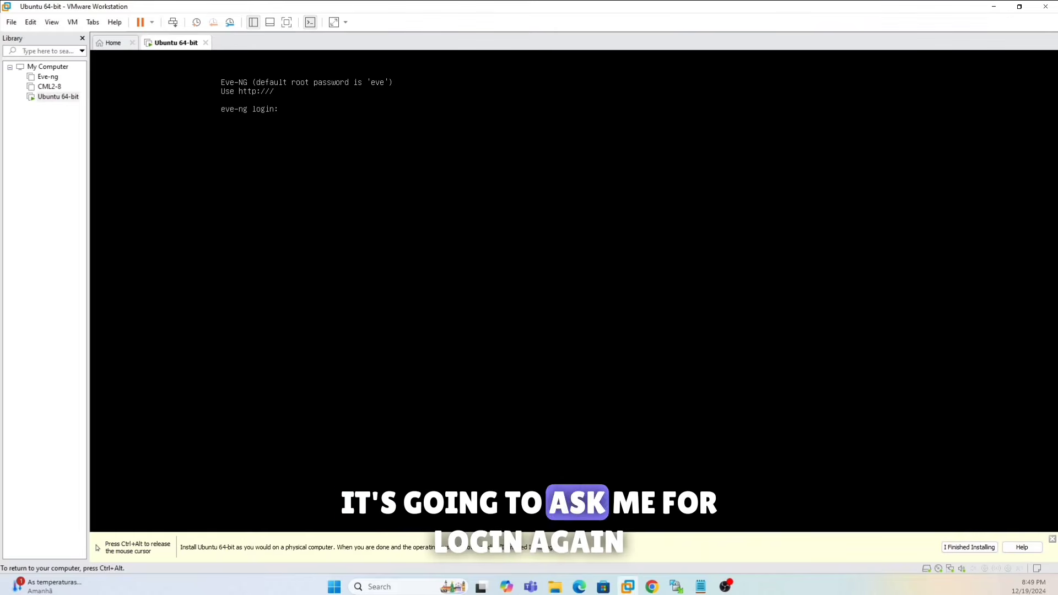
{"action": "key", "text": "ctrl+g"}
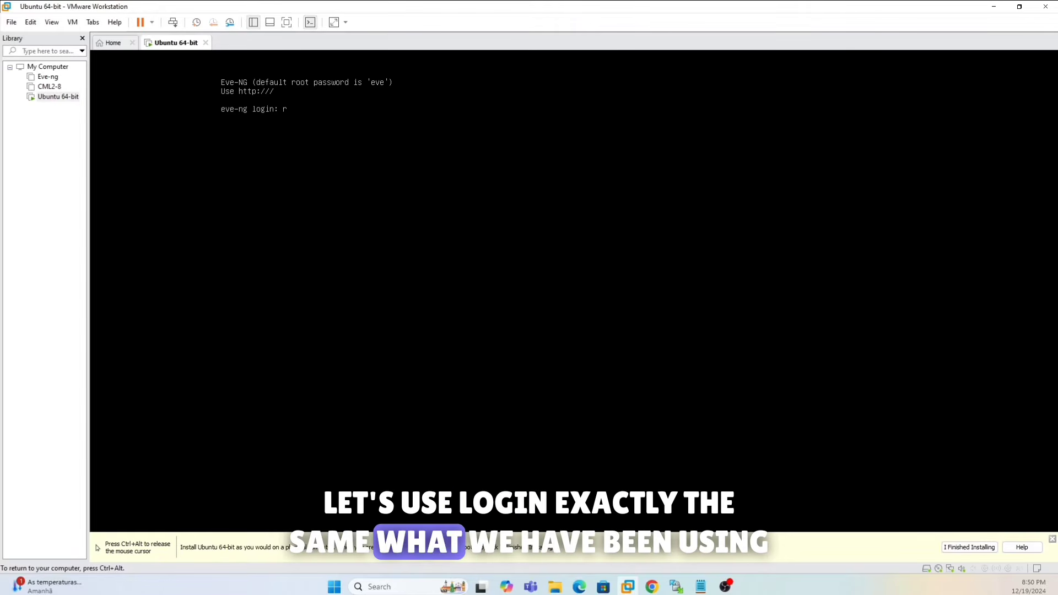
{"action": "type", "text": "root"}
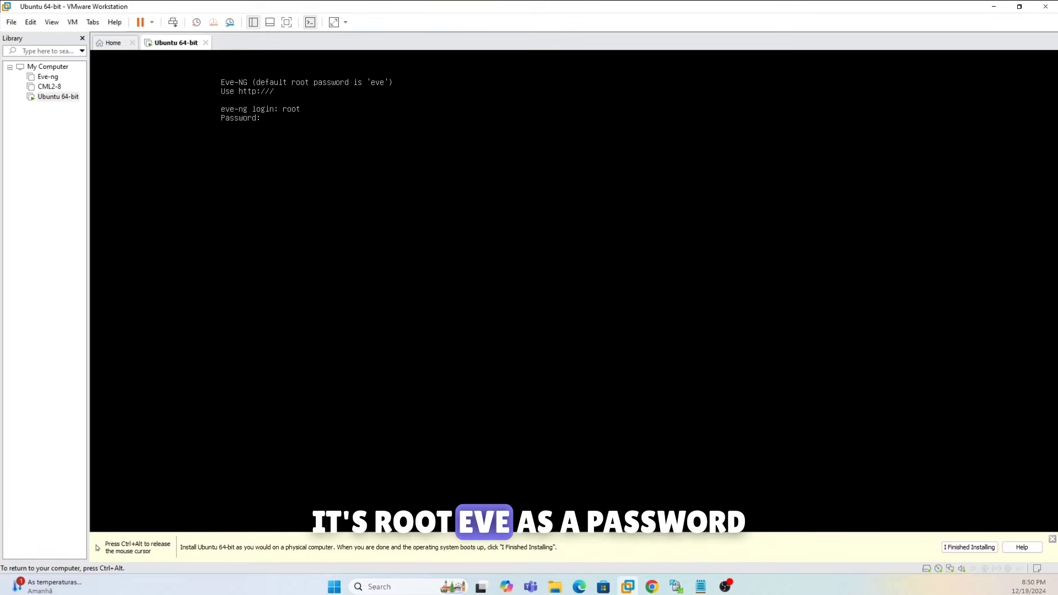
{"action": "key", "text": "Return"}
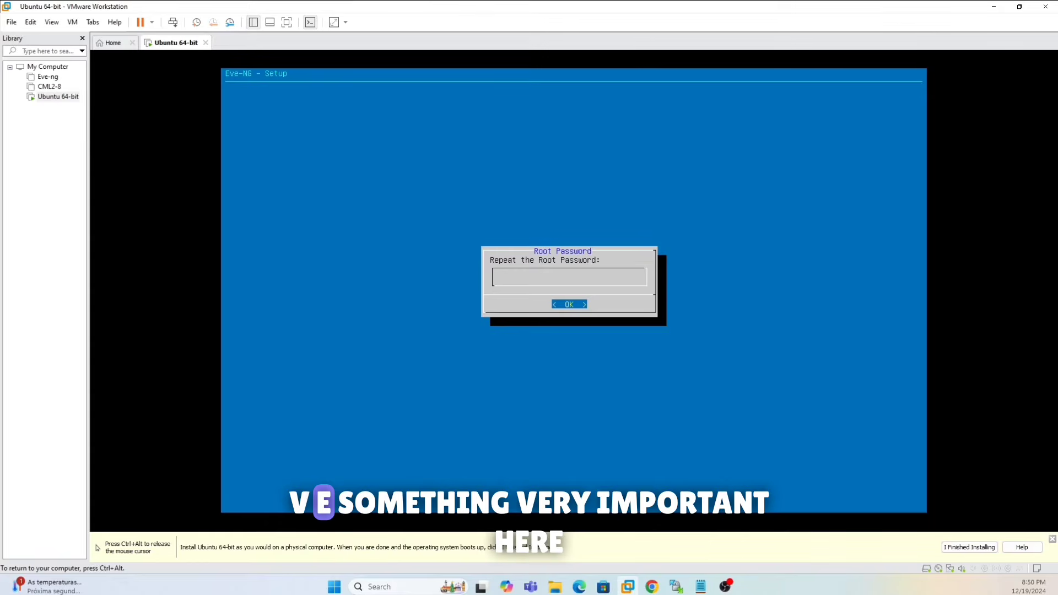
- Repeat the root password, keep hostname eve-ng and domain example.com, and choose DHCP, no NTP, direct connection
{"action": "key", "text": "Return"}
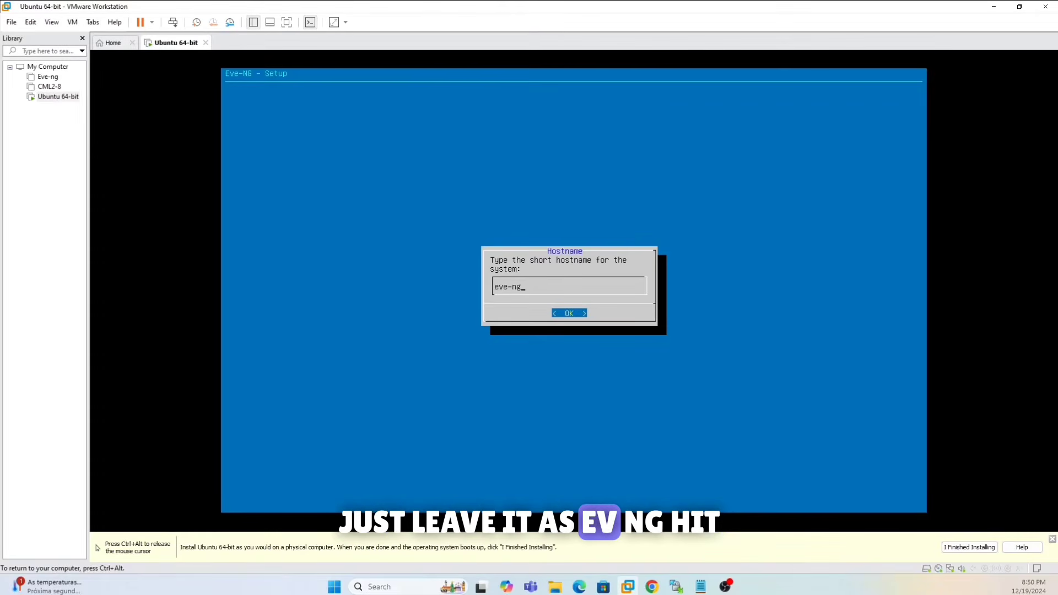
{"action": "key", "text": "Return"}
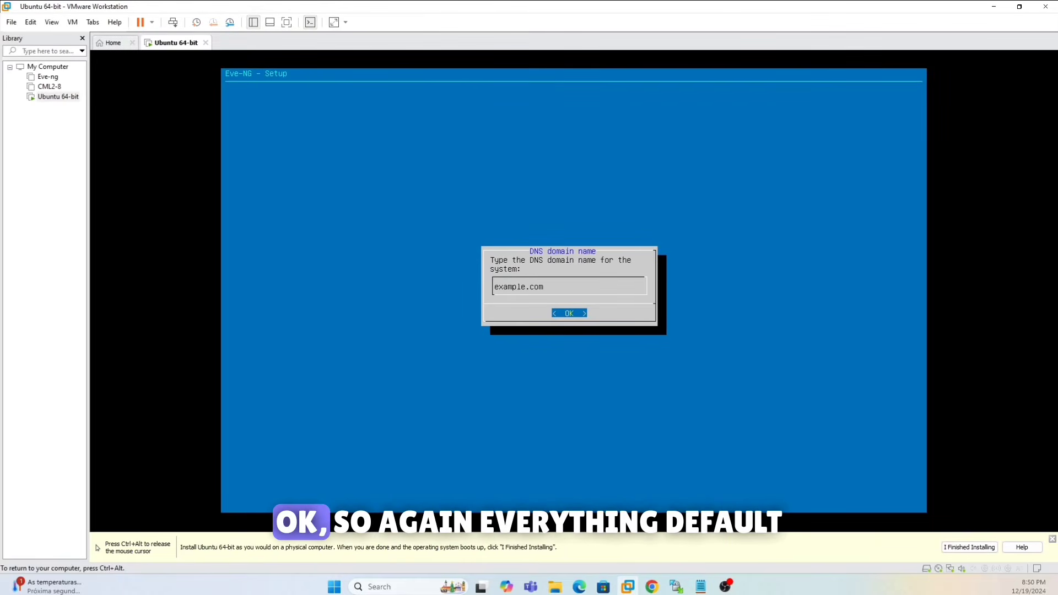
{"action": "key", "text": "Return"}
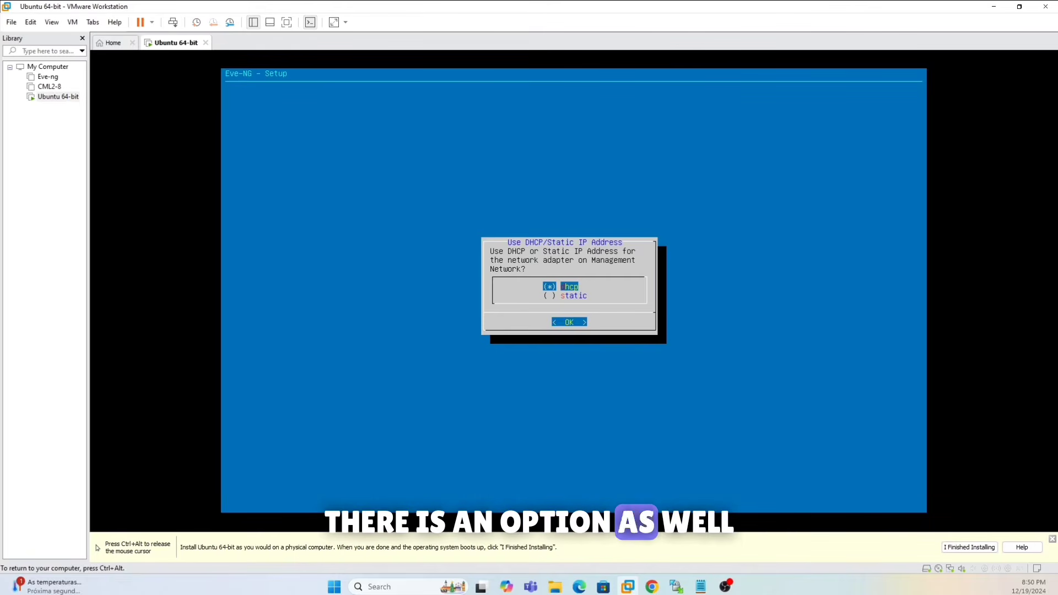
{"action": "key", "text": "Return"}
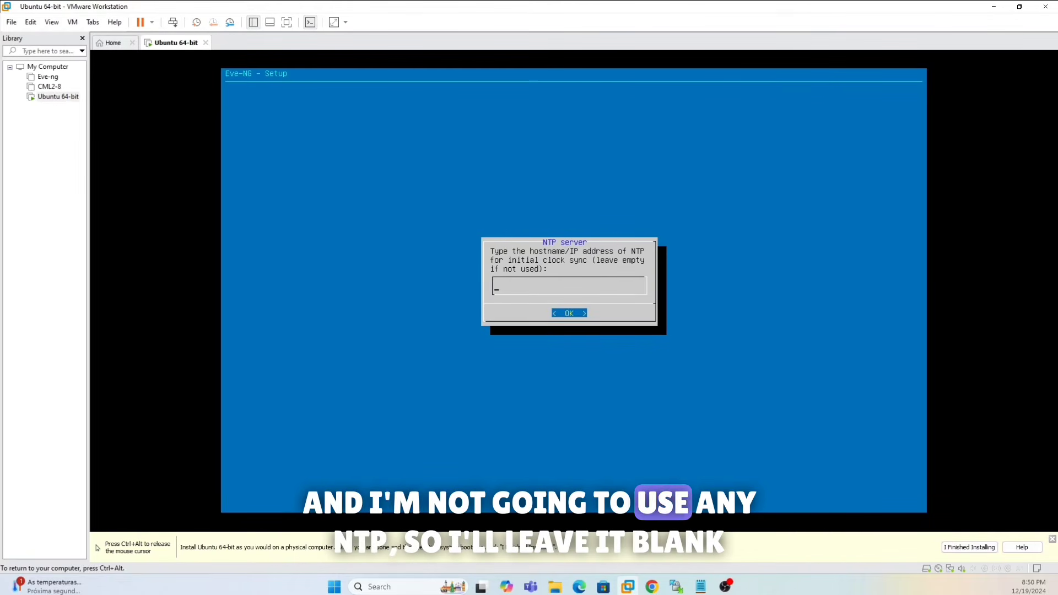
{"action": "key", "text": "Return"}
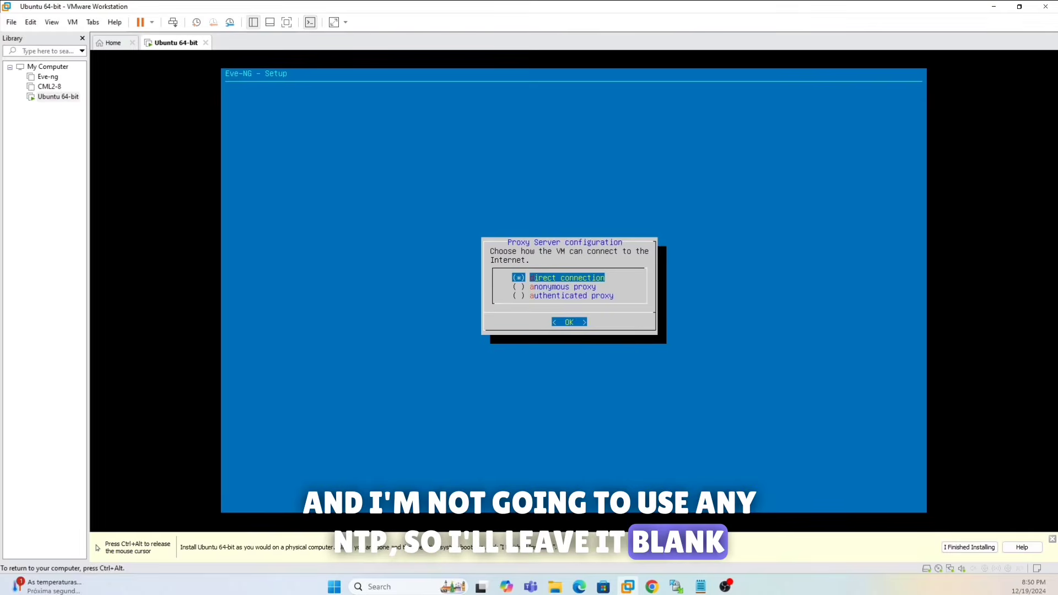
{"action": "key", "text": "Return"}
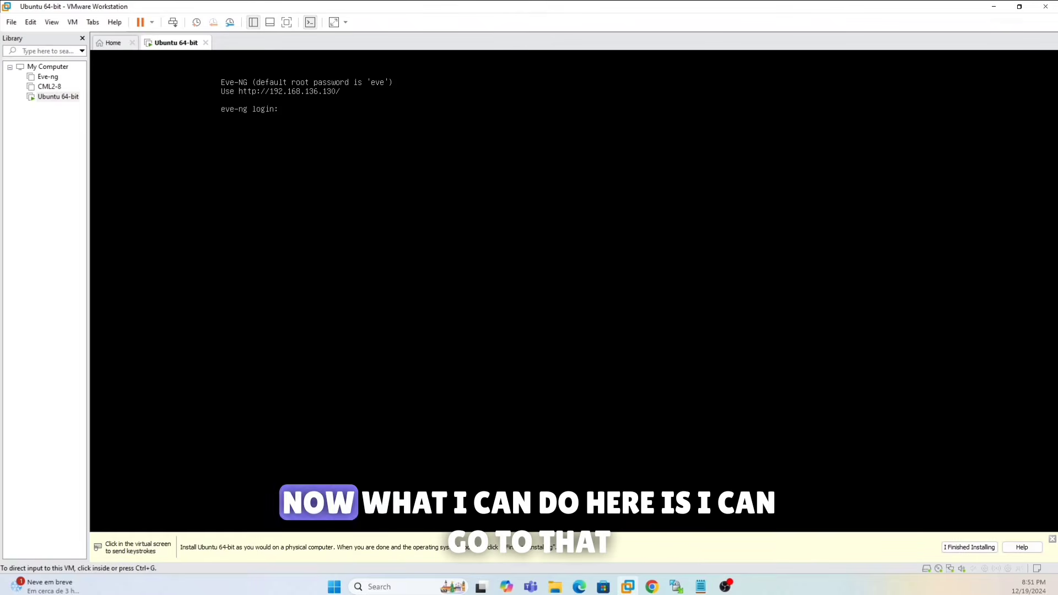
- Open 192.168.136.130 in a new Microsoft Edge tab
{"action": "left_click", "coordinate": [579, 587]}
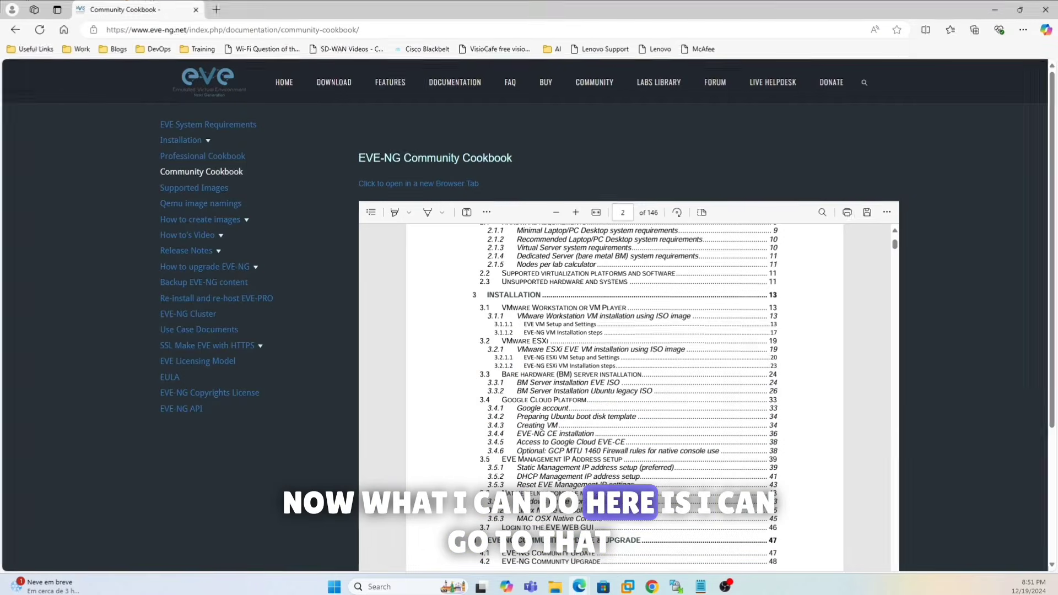
{"action": "left_click", "coordinate": [219, 10]}
{"action": "left_click", "coordinate": [222, 29]}
{"action": "type", "text": "1"}
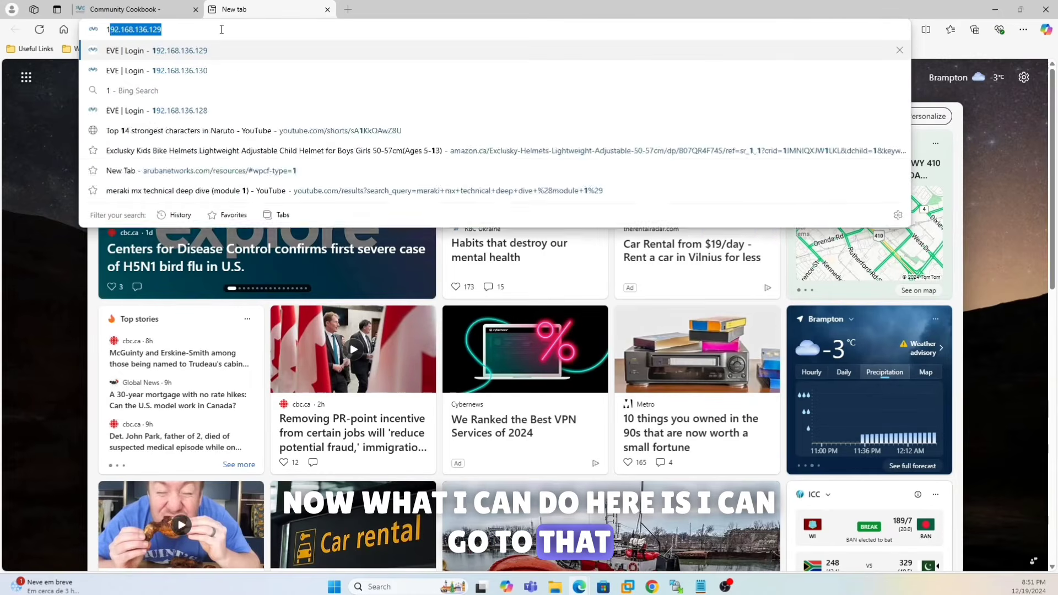
{"action": "type", "text": "92.168"}
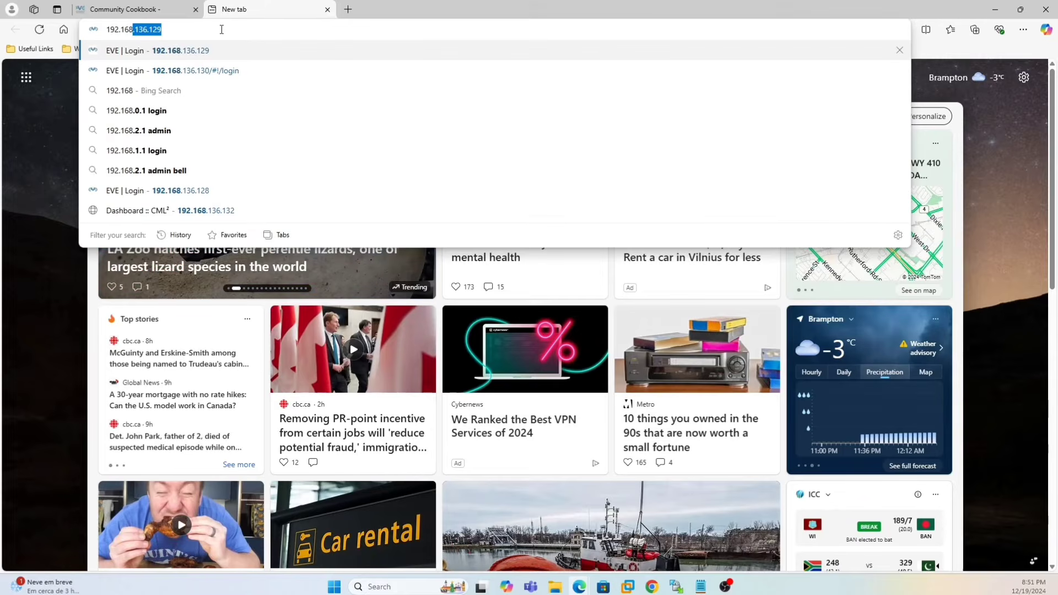
{"action": "type", "text": ".136"}
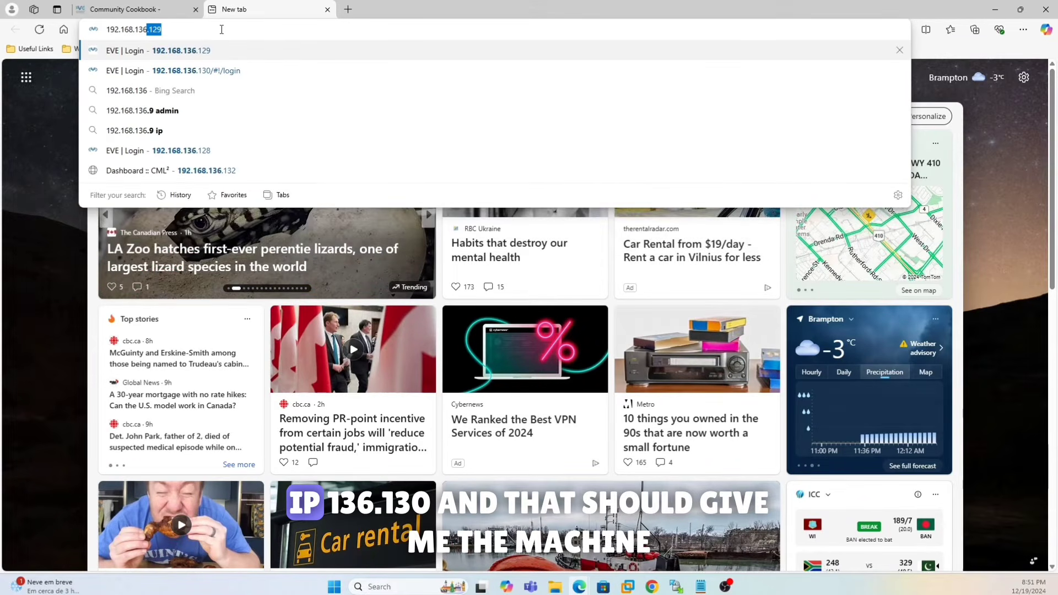
{"action": "type", "text": ".130"}
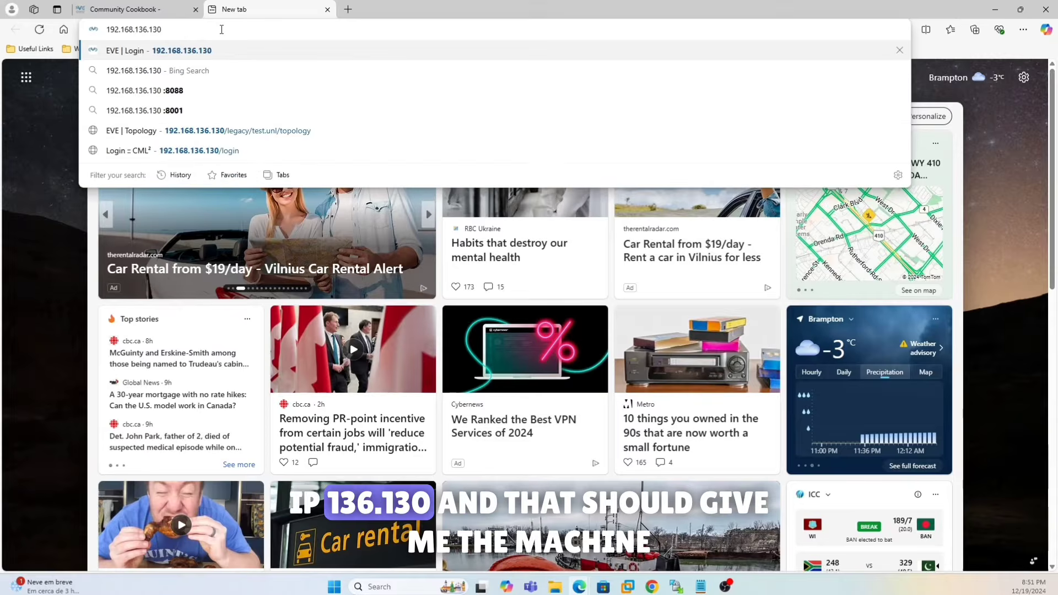
{"action": "key", "text": "Return"}
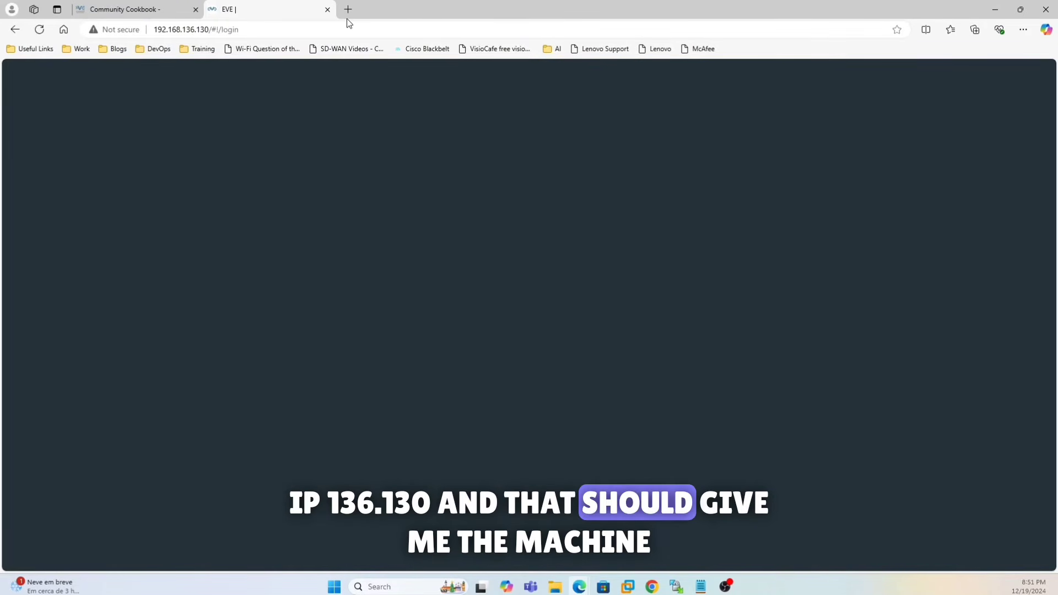
- Reload the blank EVE-NG page, then switch over to Google Chrome
{"action": "left_click", "coordinate": [251, 25]}
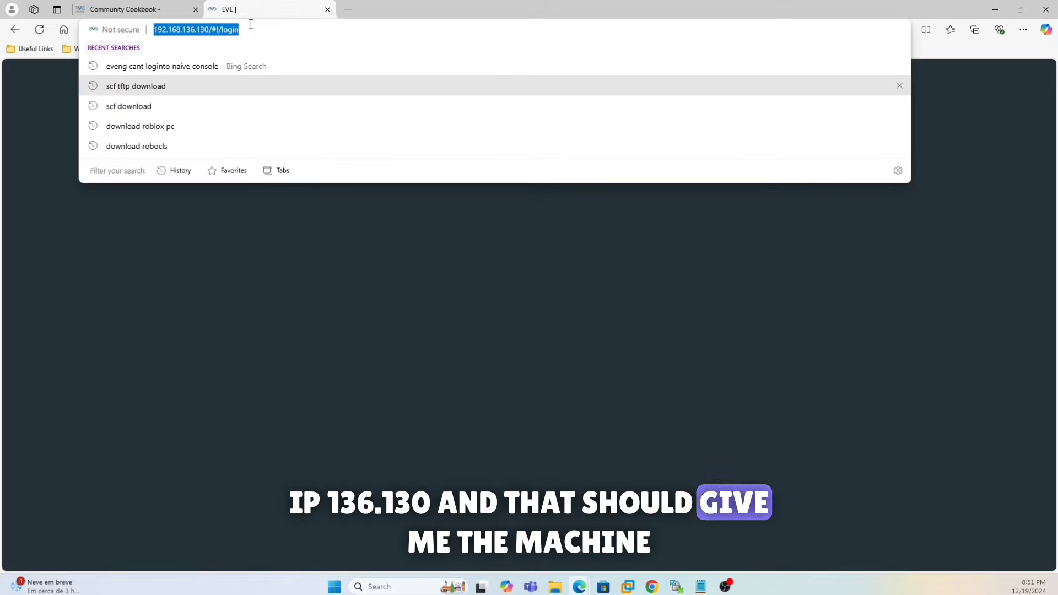
{"action": "key", "text": "Return"}
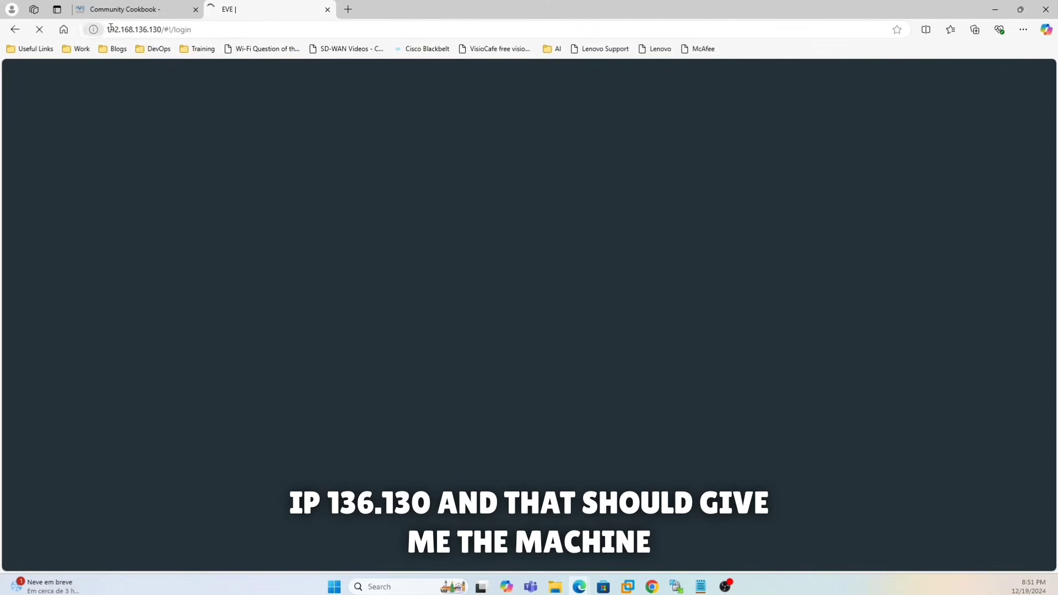
{"action": "left_click", "coordinate": [111, 28]}
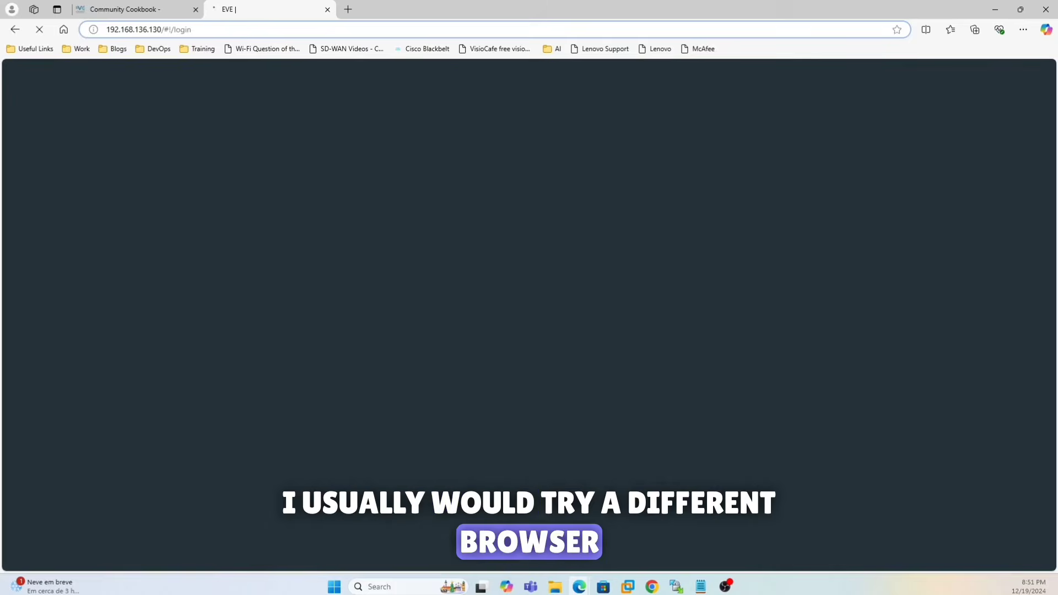
{"action": "left_click", "coordinate": [651, 586]}
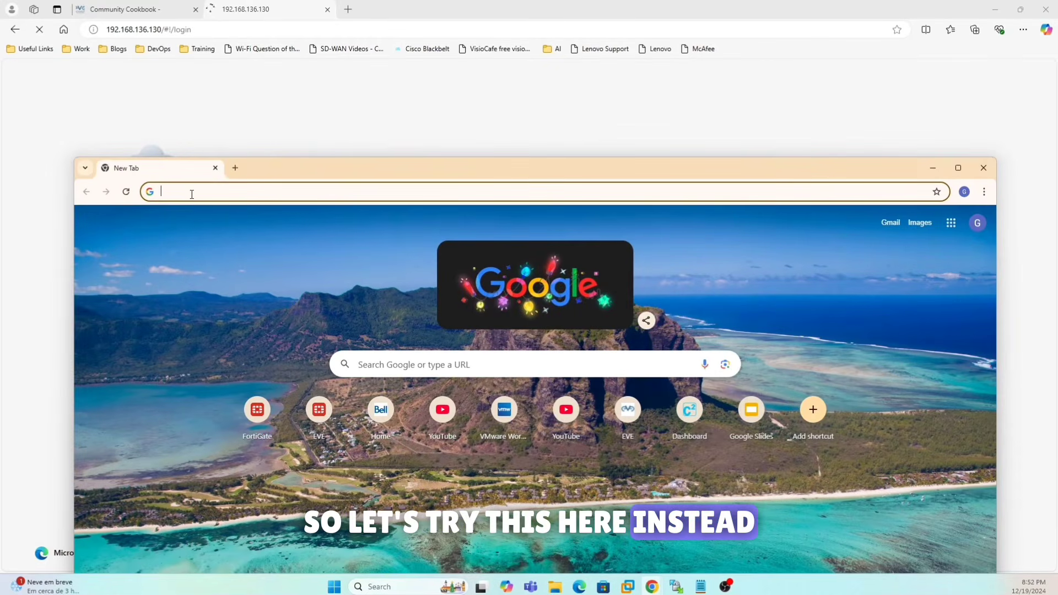
- Load the EVE-NG login page at 192.168.136.130 in Chrome
{"action": "left_click", "coordinate": [192, 194]}
{"action": "type", "text": "h"}
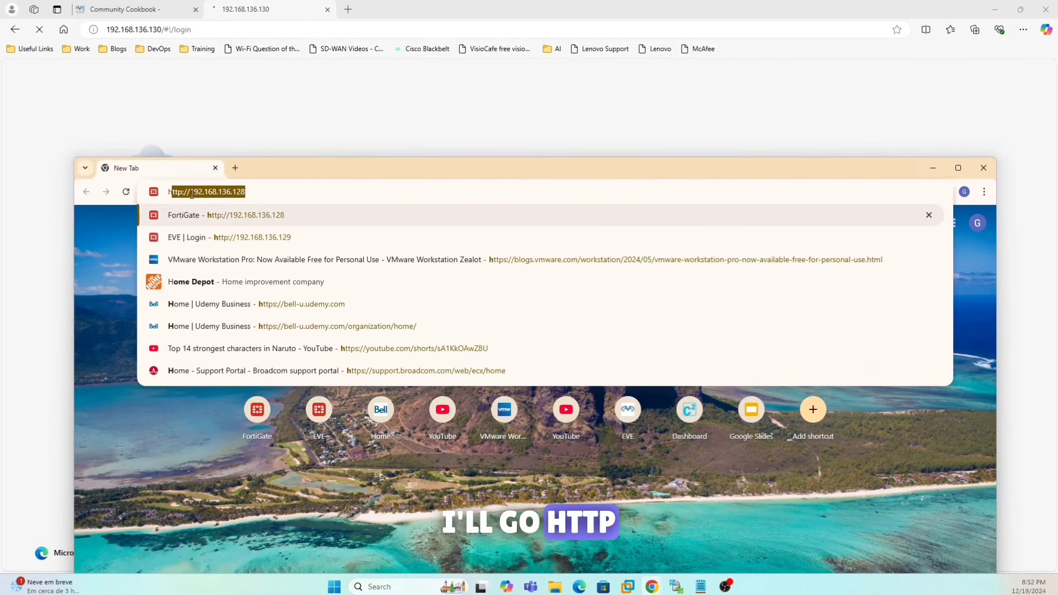
{"action": "type", "text": "ttp://"}
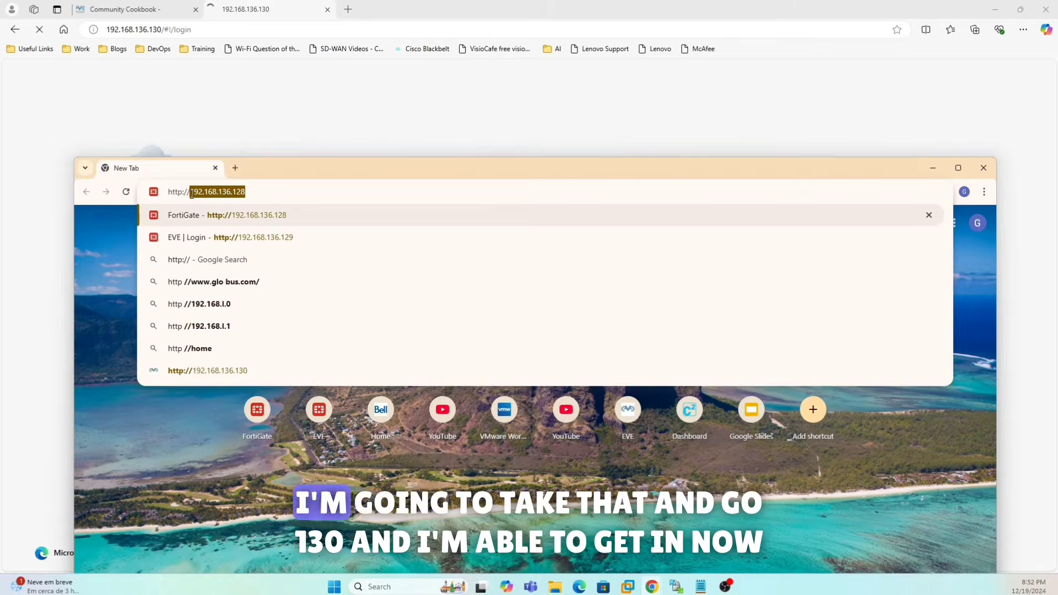
{"action": "key", "text": "Right"}
{"action": "key", "text": "BackSpace"}
{"action": "key", "text": "BackSpace"}
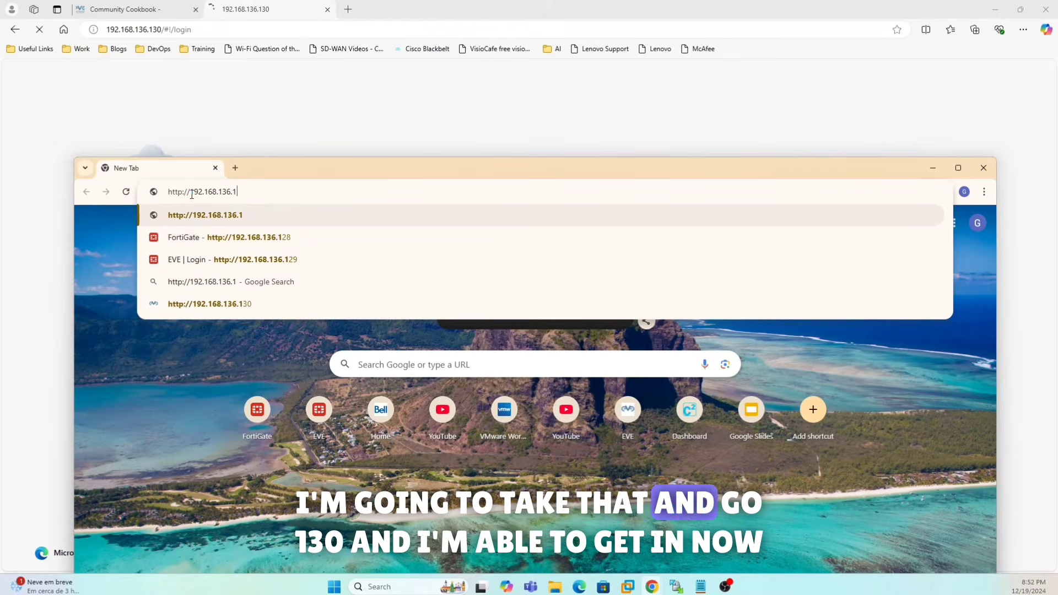
{"action": "type", "text": "30"}
{"action": "key", "text": "Return"}
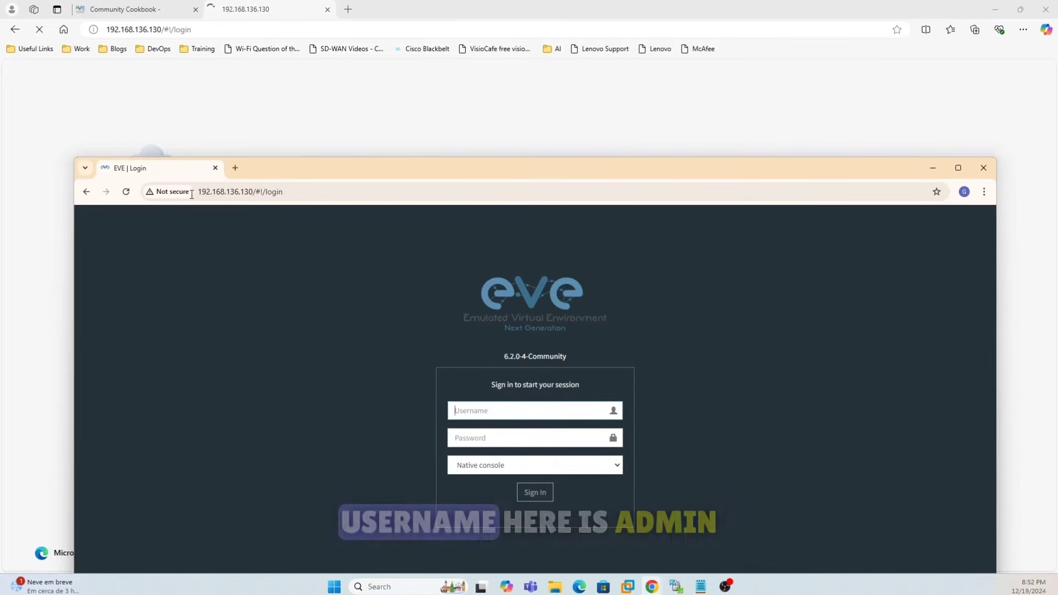
- Sign in as admin with the EVE password, decline saving it, and maximize Chrome
{"action": "type", "text": "admin"}
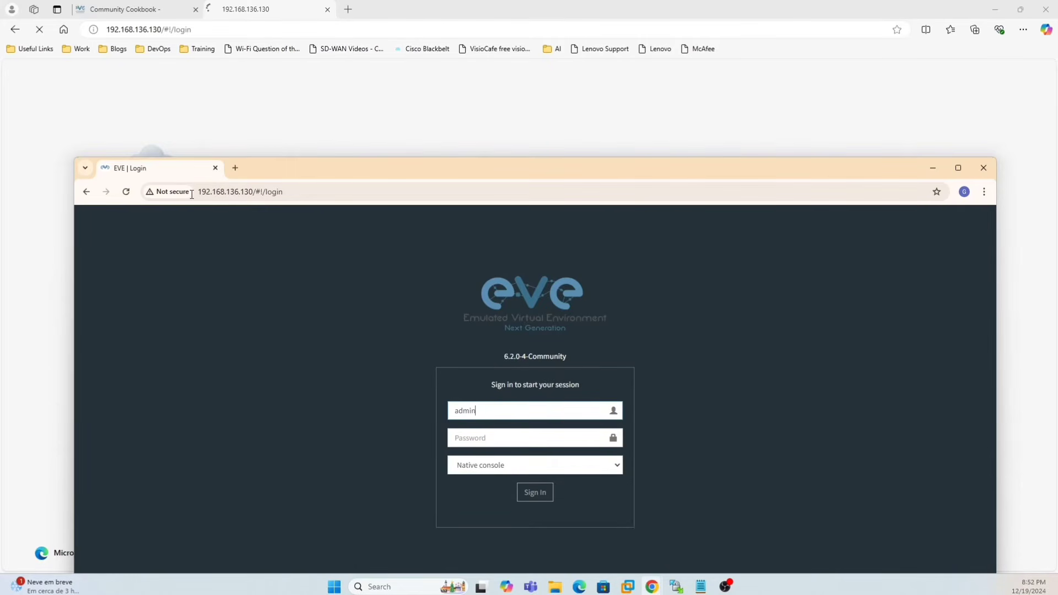
{"action": "key", "text": "Tab"}
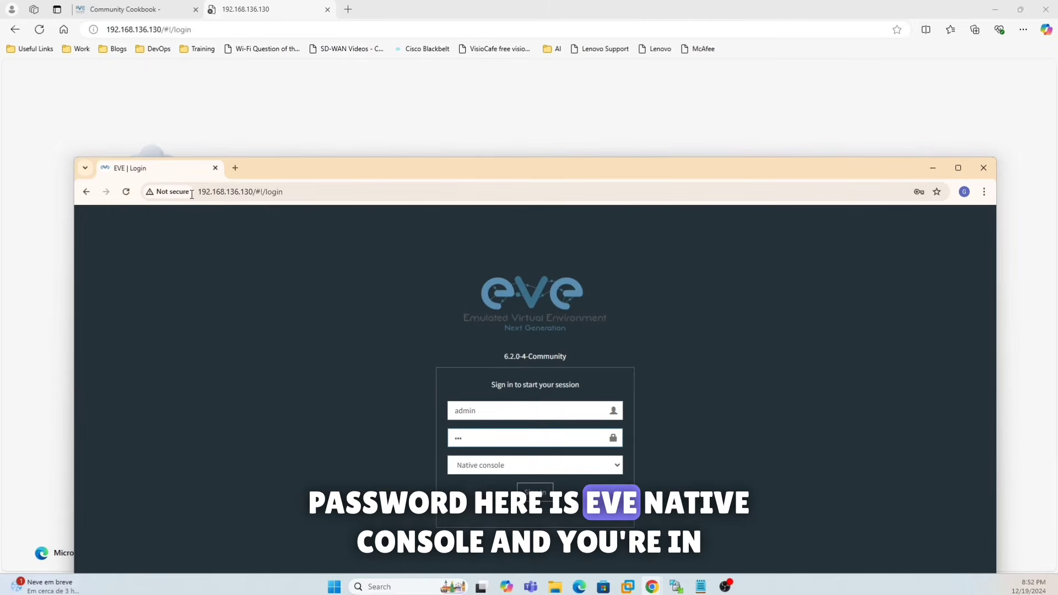
{"action": "type", "text": "eve"}
{"action": "key", "text": "Return"}
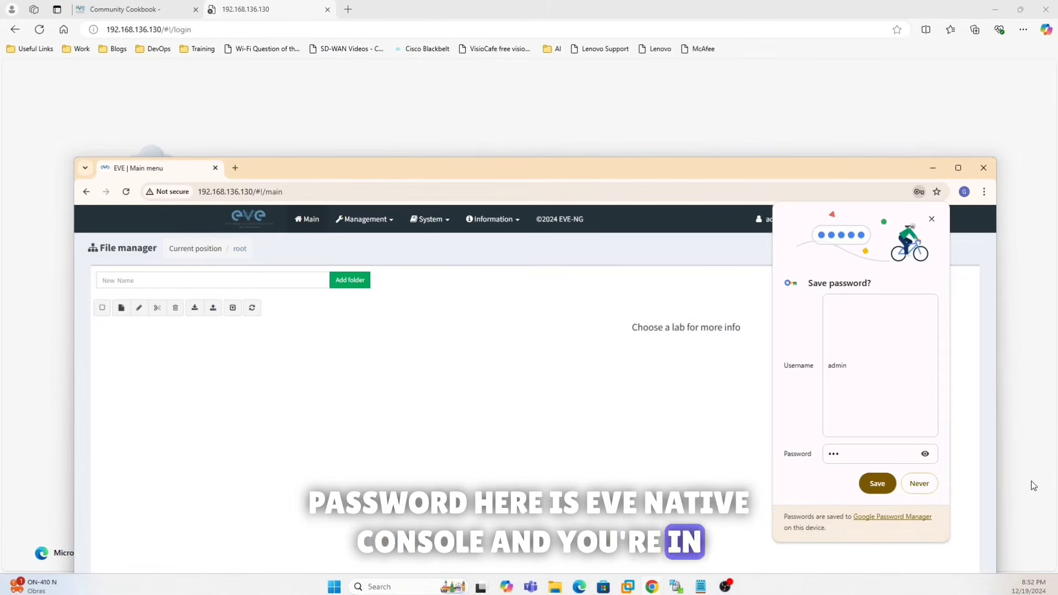
{"action": "left_click", "coordinate": [927, 488]}
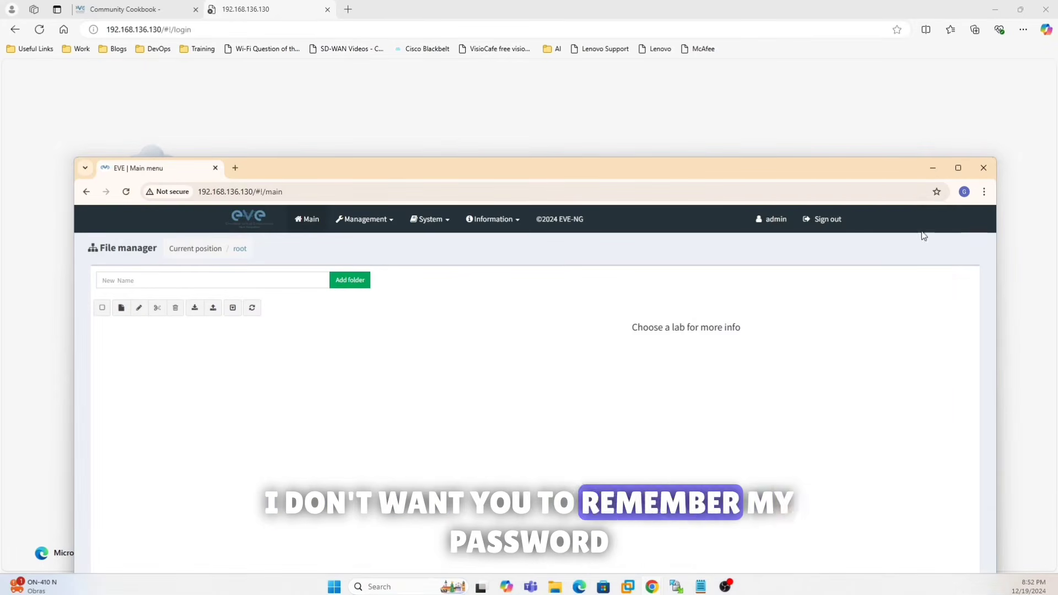
{"action": "left_click", "coordinate": [958, 168]}
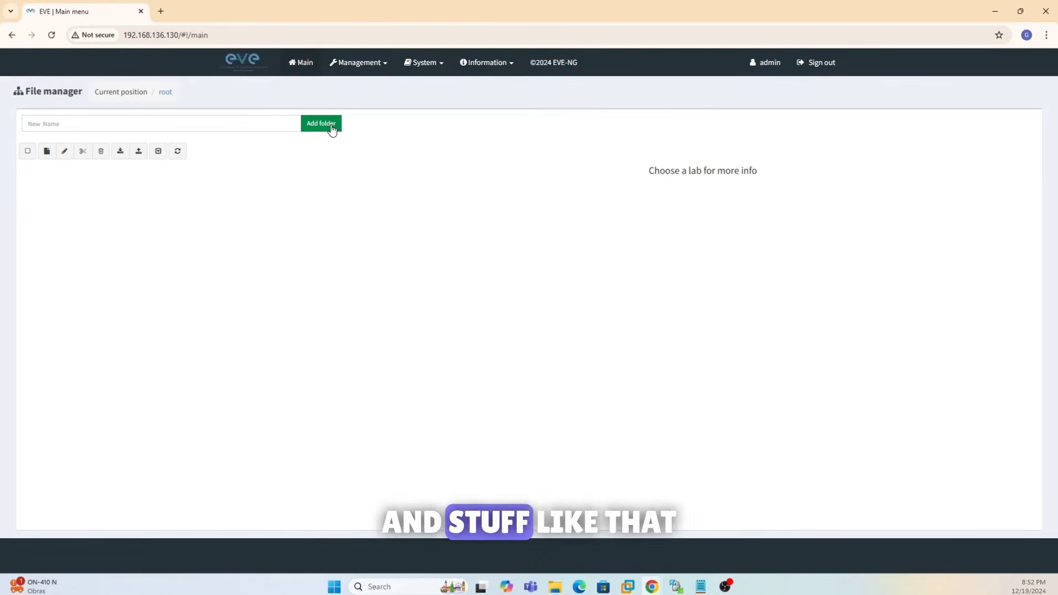
- Create and save a new lab named Networking Basics
{"action": "left_click", "coordinate": [46, 152]}
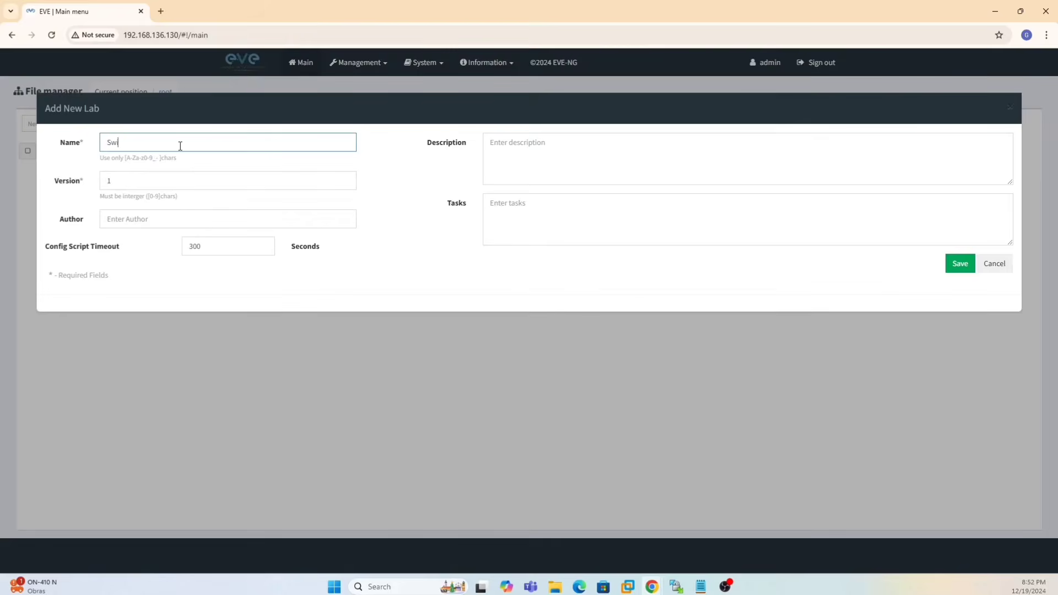
{"action": "type", "text": "Swit"}
{"action": "key", "text": "BackSpace"}
{"action": "key", "text": "BackSpace"}
{"action": "key", "text": "BackSpace"}
{"action": "key", "text": "BackSpace"}
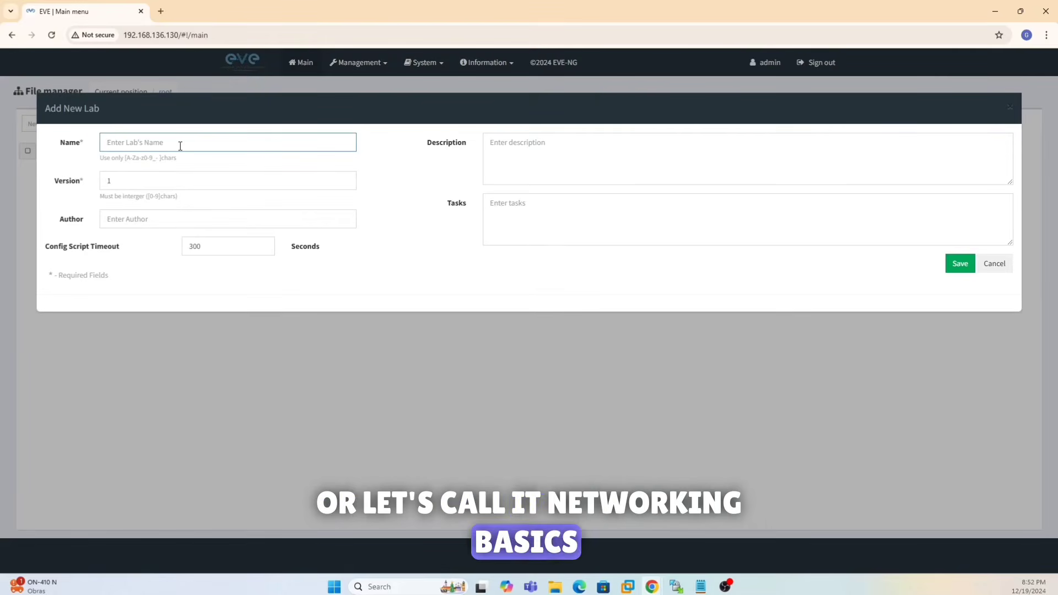
{"action": "type", "text": "Networking Basics"}
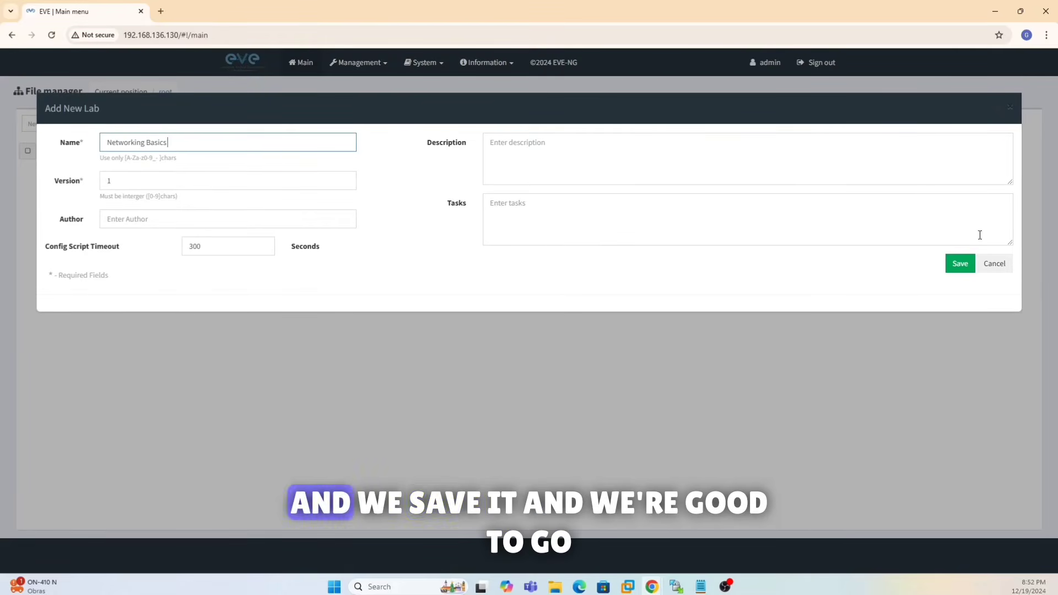
{"action": "left_click", "coordinate": [960, 265]}
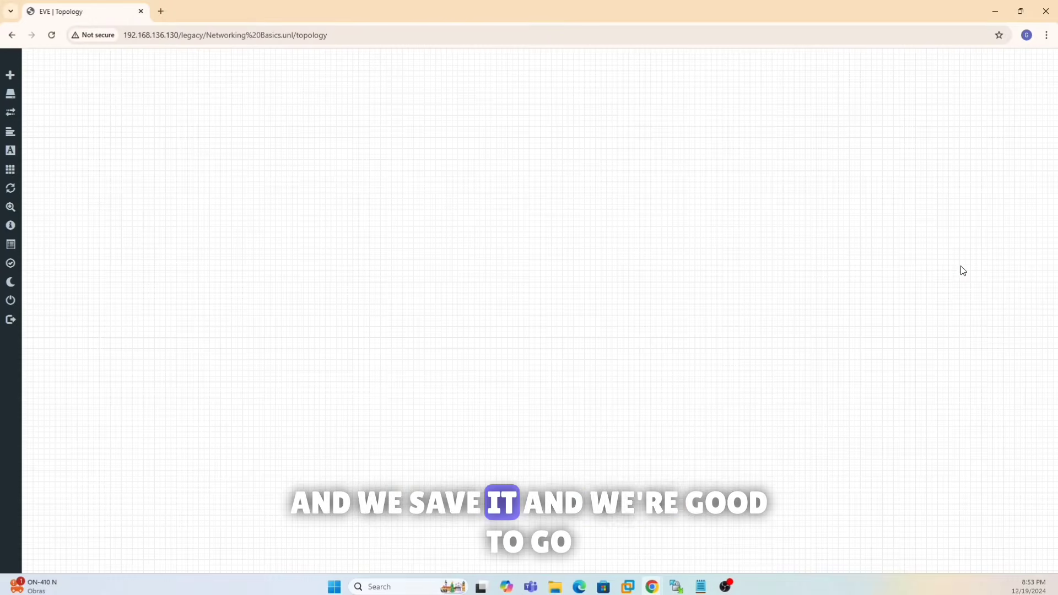
- Add a Virtual PC (VPCS) node from the template list to the Networking Basics canvas
{"action": "right_click", "coordinate": [329, 174]}
{"action": "left_click", "coordinate": [362, 198]}
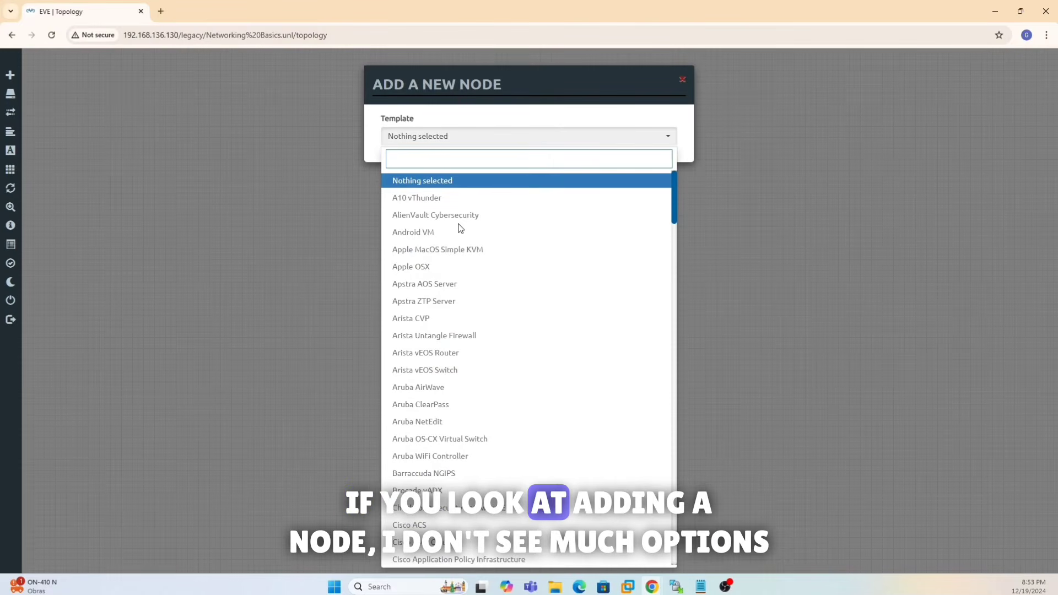
{"action": "scroll", "coordinate": [454, 278], "scroll_direction": "down", "scroll_amount": 17}
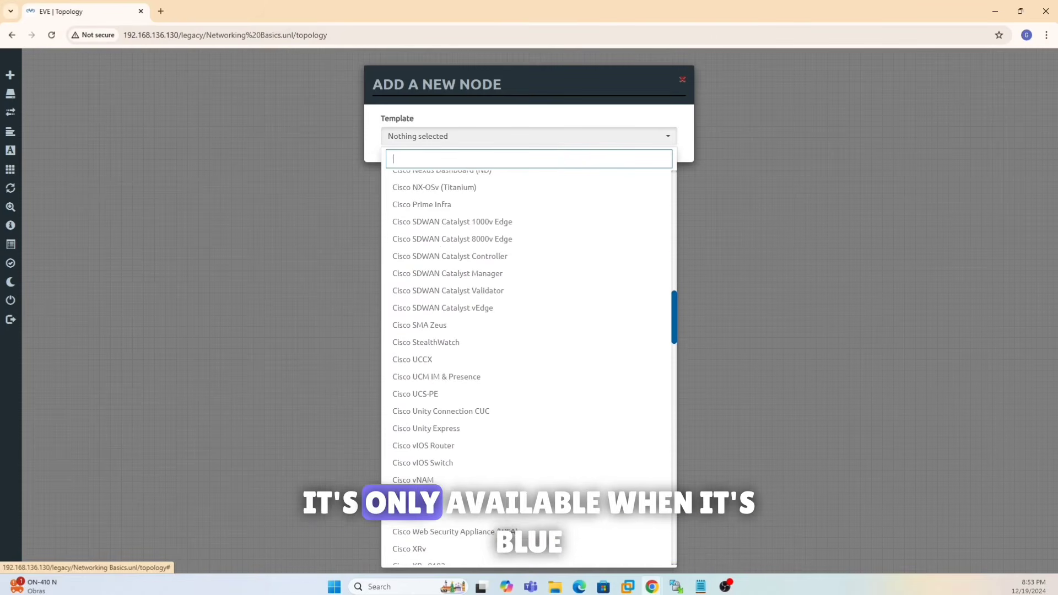
{"action": "scroll", "coordinate": [457, 347], "scroll_direction": "down", "scroll_amount": 20}
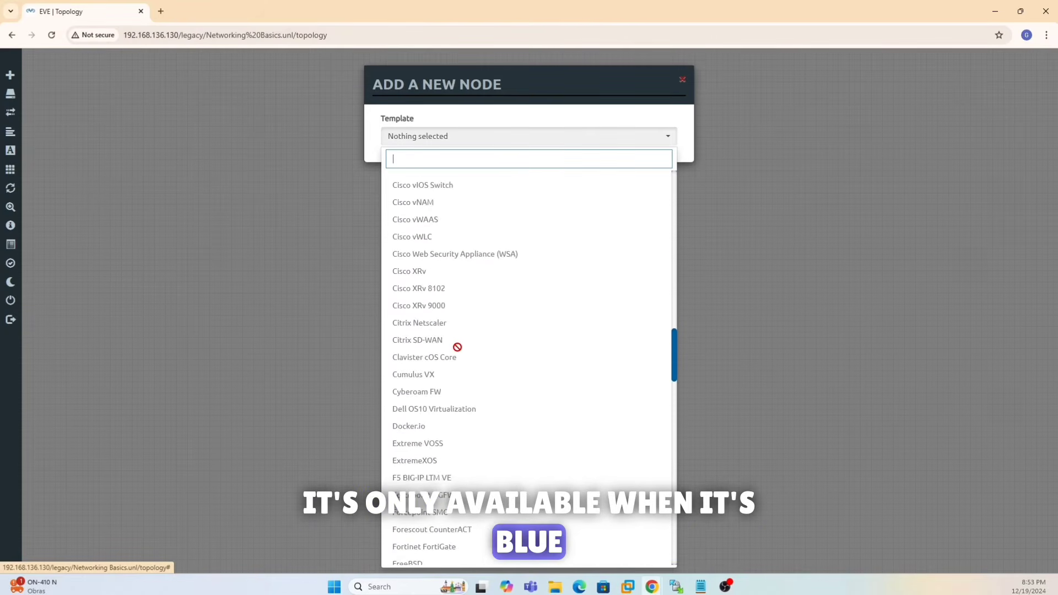
{"action": "scroll", "coordinate": [458, 347], "scroll_direction": "down", "scroll_amount": 5}
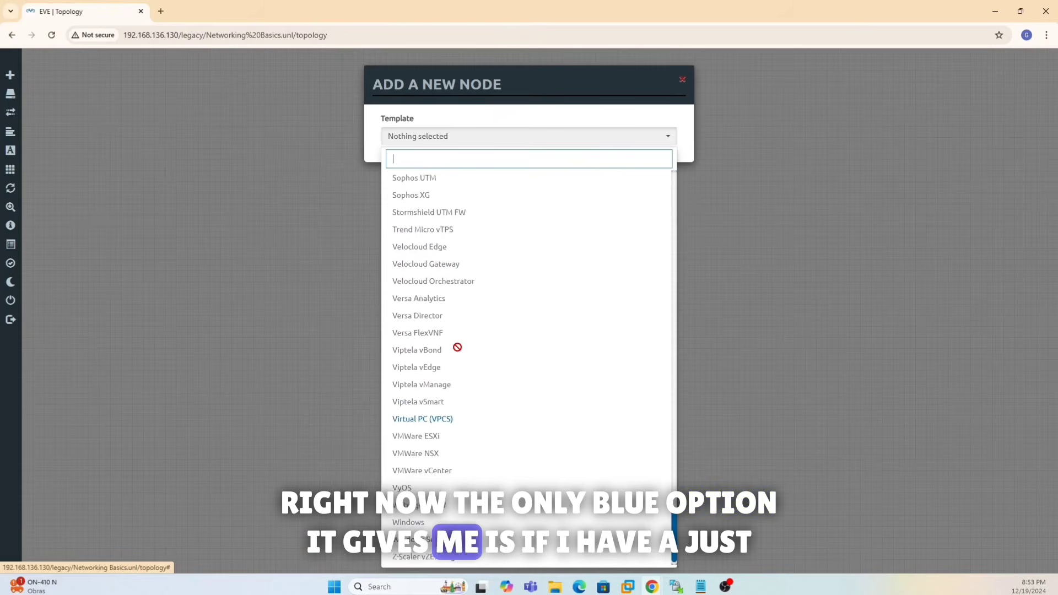
{"action": "left_click", "coordinate": [433, 401]}
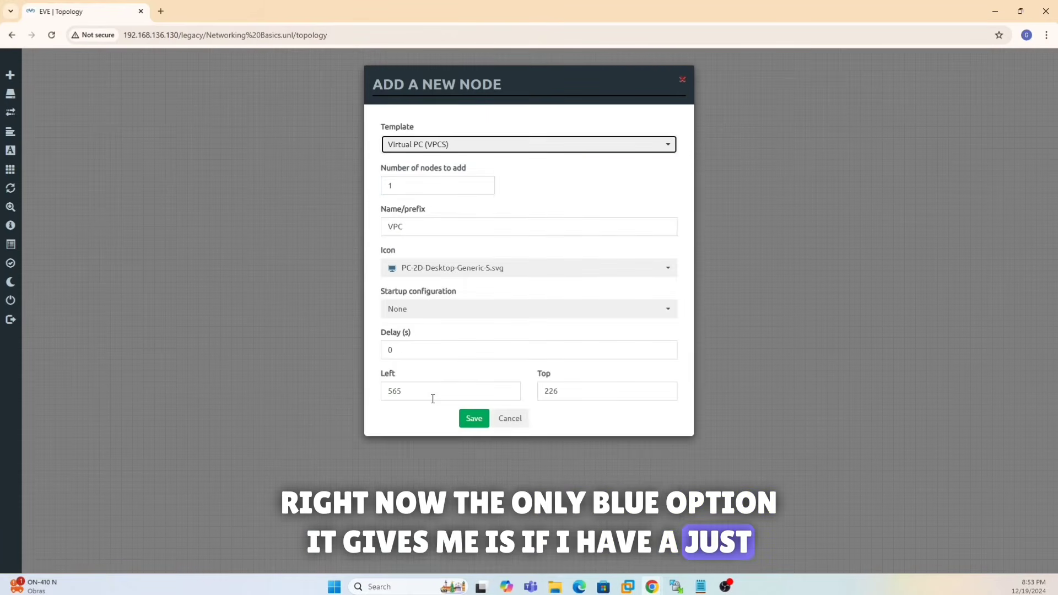
{"action": "left_click", "coordinate": [475, 419]}
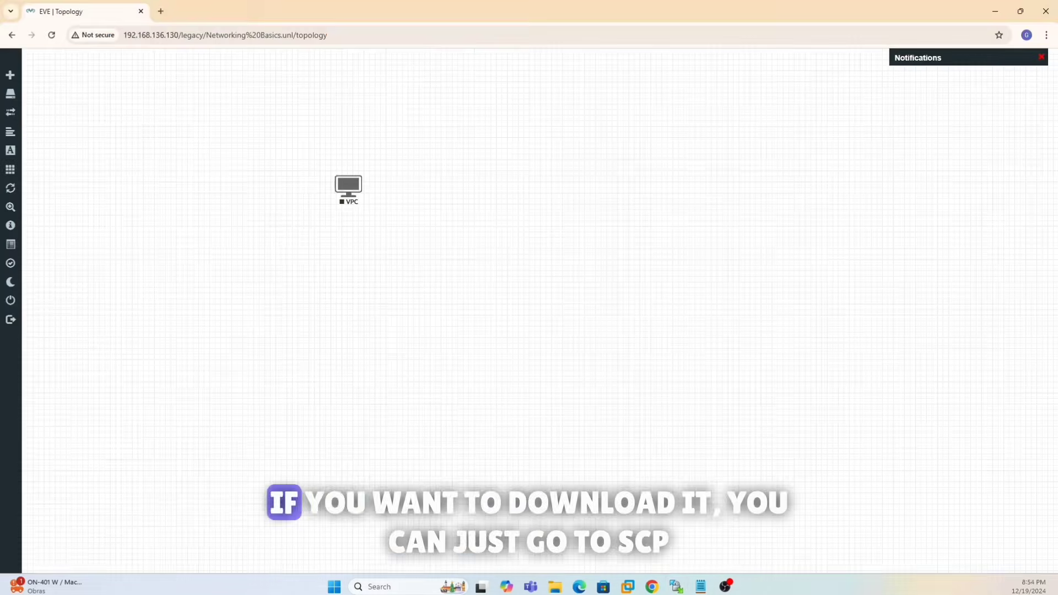
- Search 'scpwin' in a new tab, open WinSCP's official download page, and minimize Chrome
{"action": "left_click", "coordinate": [148, 10]}
{"action": "left_click", "coordinate": [176, 37]}
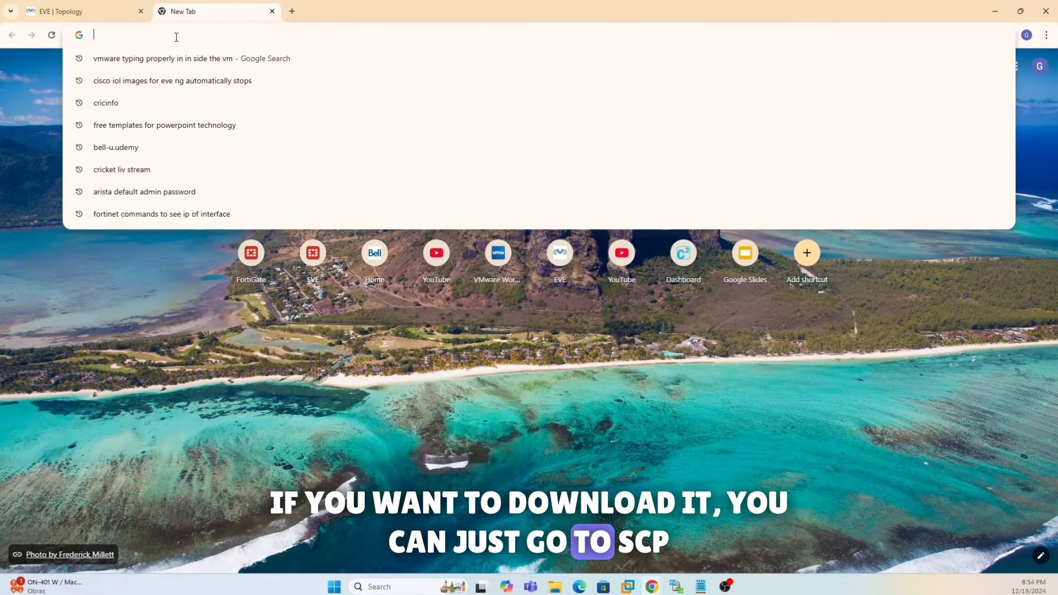
{"action": "type", "text": "scpwin"}
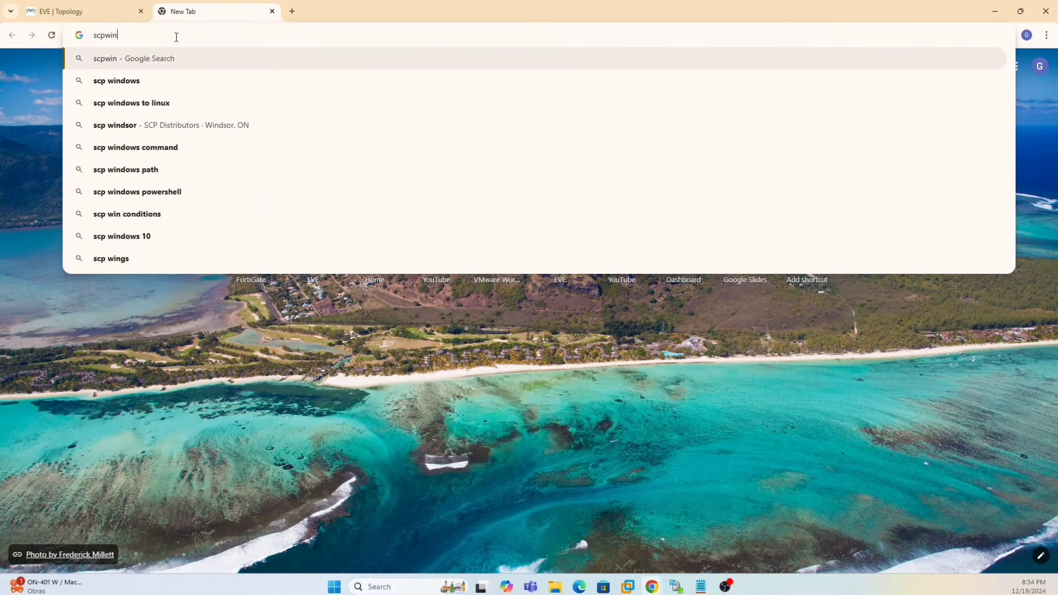
{"action": "key", "text": "Return"}
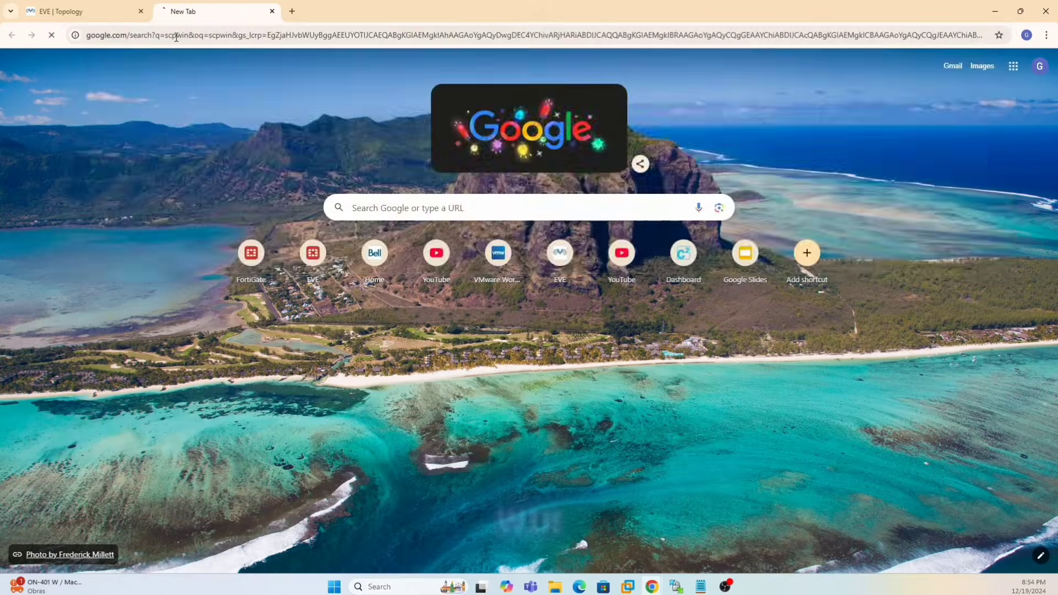
{"action": "left_click", "coordinate": [256, 172]}
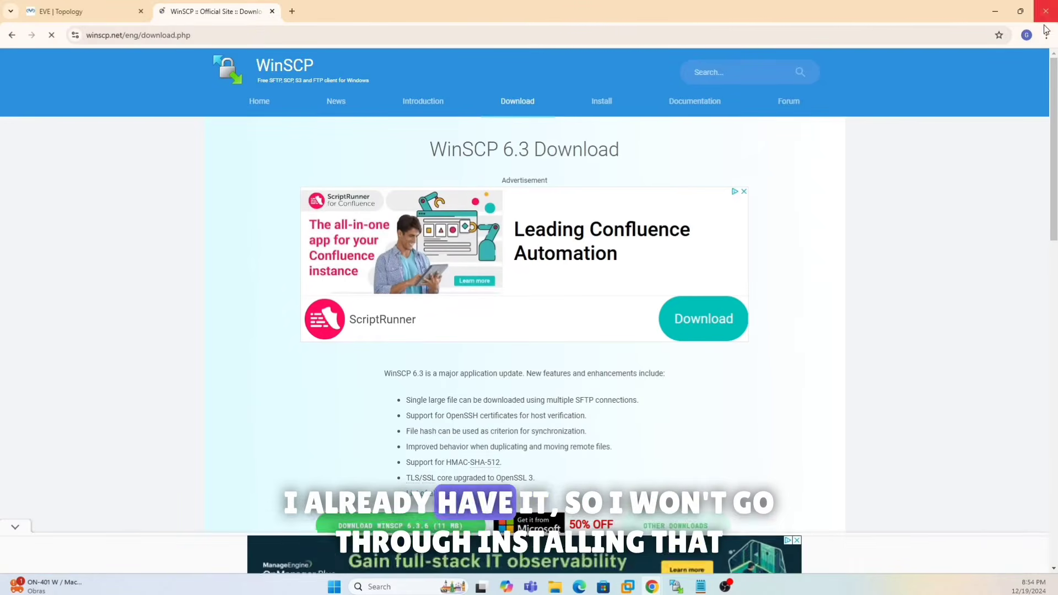
{"action": "left_click", "coordinate": [994, 11]}
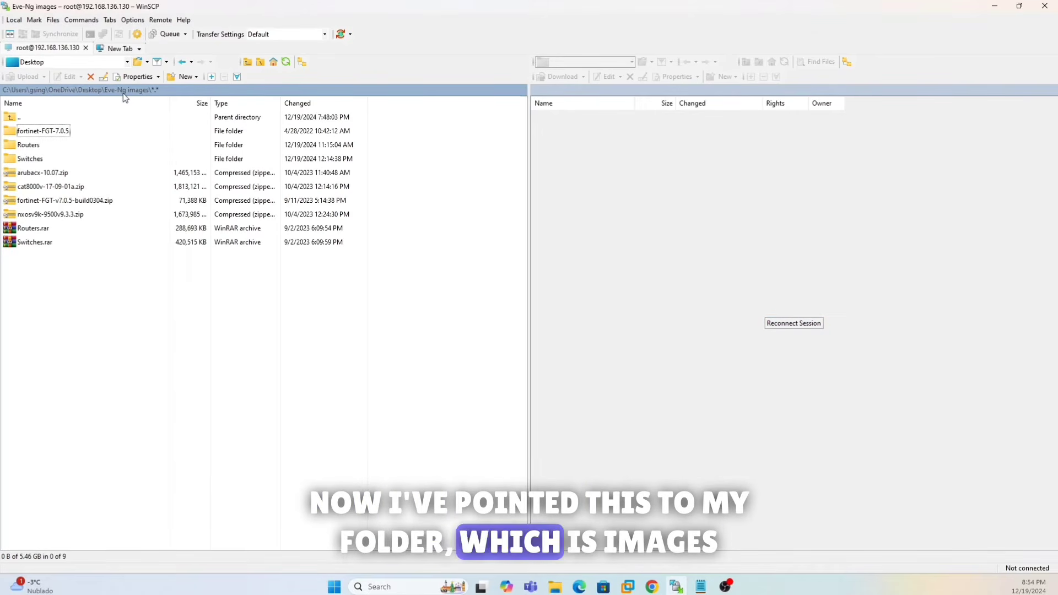
{"action": "left_click", "coordinate": [995, 6]}
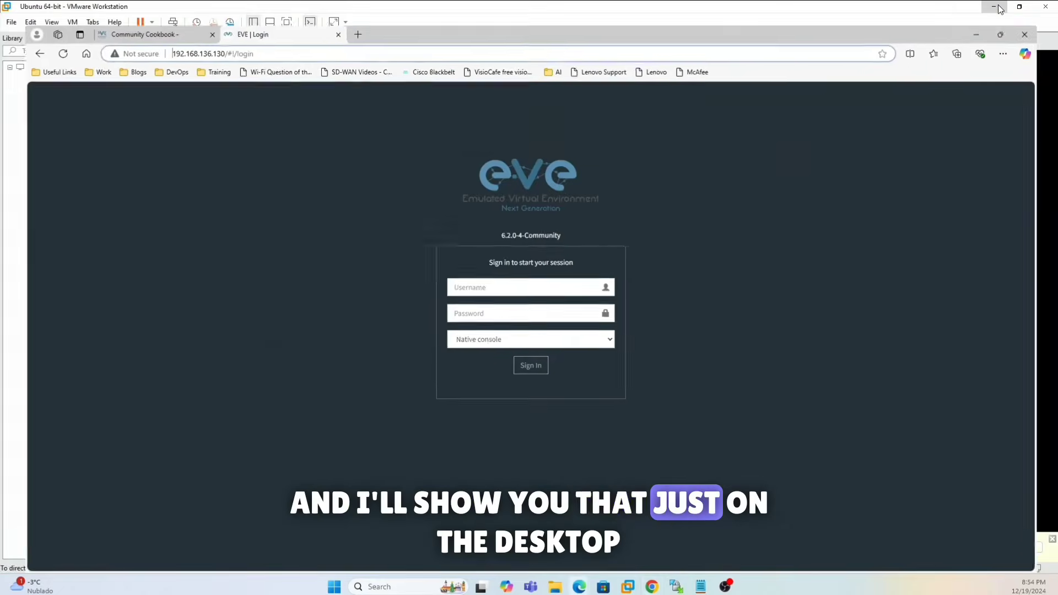
{"action": "left_click", "coordinate": [996, 8]}
{"action": "left_click", "coordinate": [997, 10]}
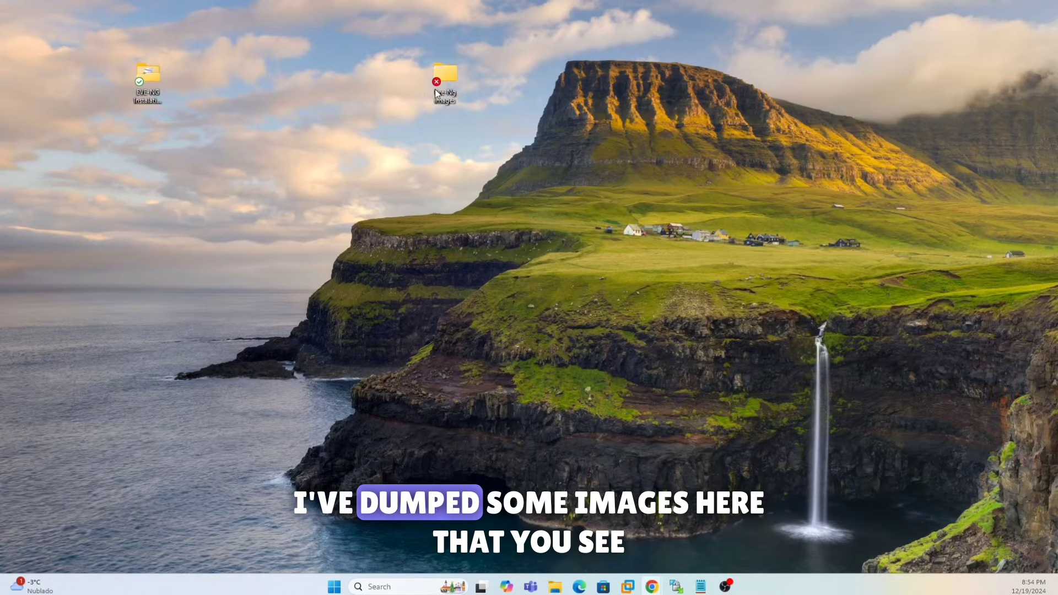
{"action": "left_click_drag", "start_coordinate": [0, 221], "coordinate": [512, 169]}
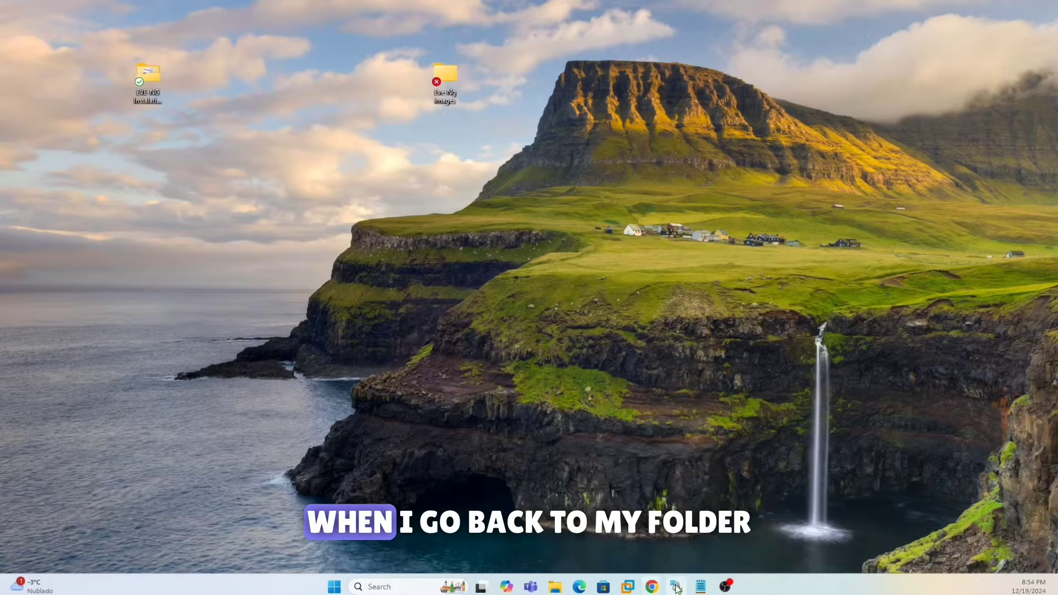
{"action": "left_click", "coordinate": [676, 587]}
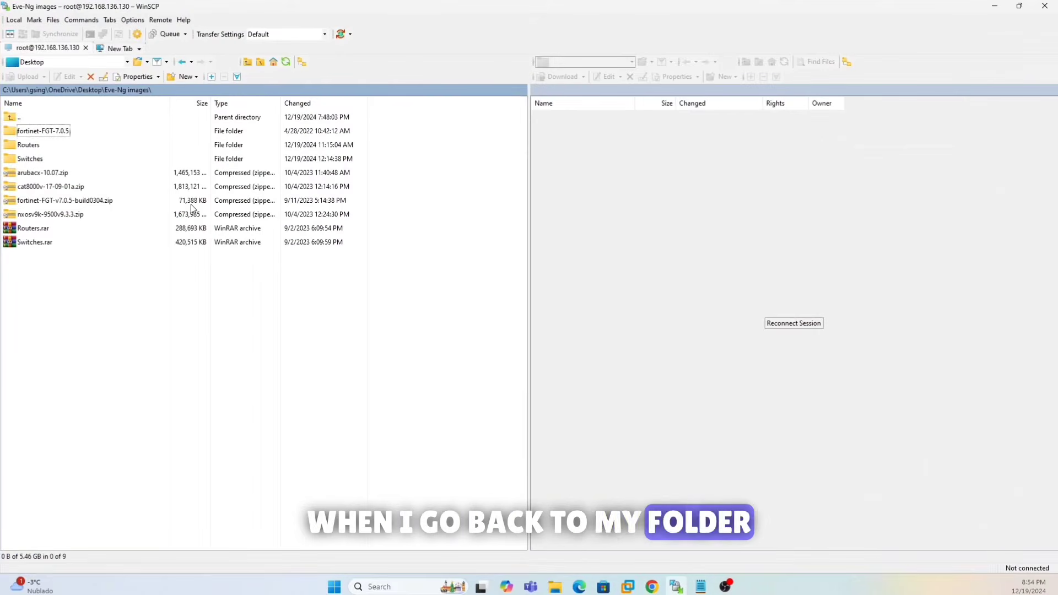
- Reconnect WinSCP to 192.168.136.130, accepting the updated host key, and show the remote root directory
{"action": "left_click", "coordinate": [787, 324]}
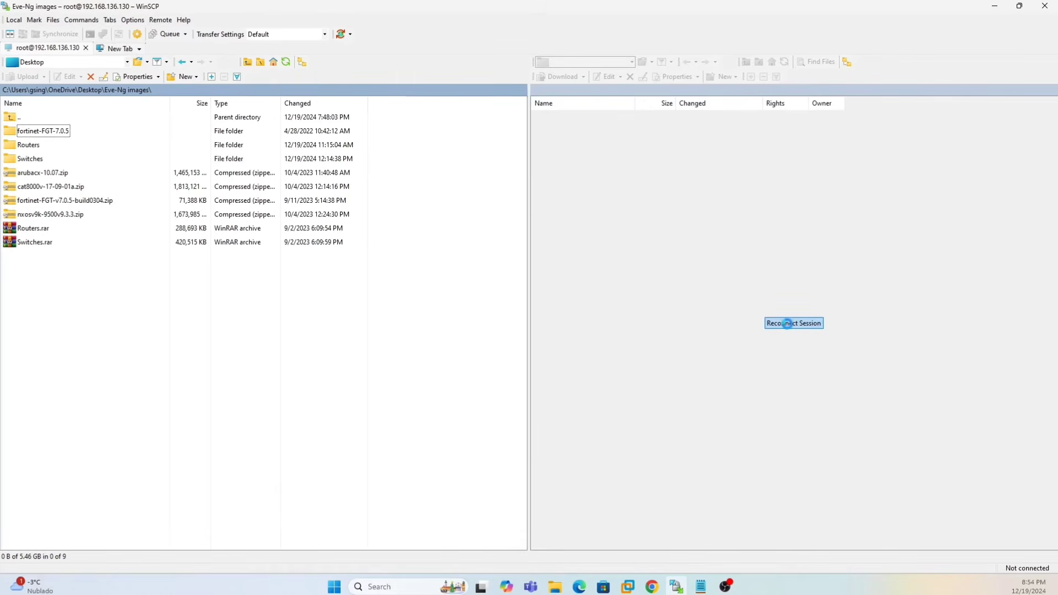
{"action": "left_click", "coordinate": [461, 403]}
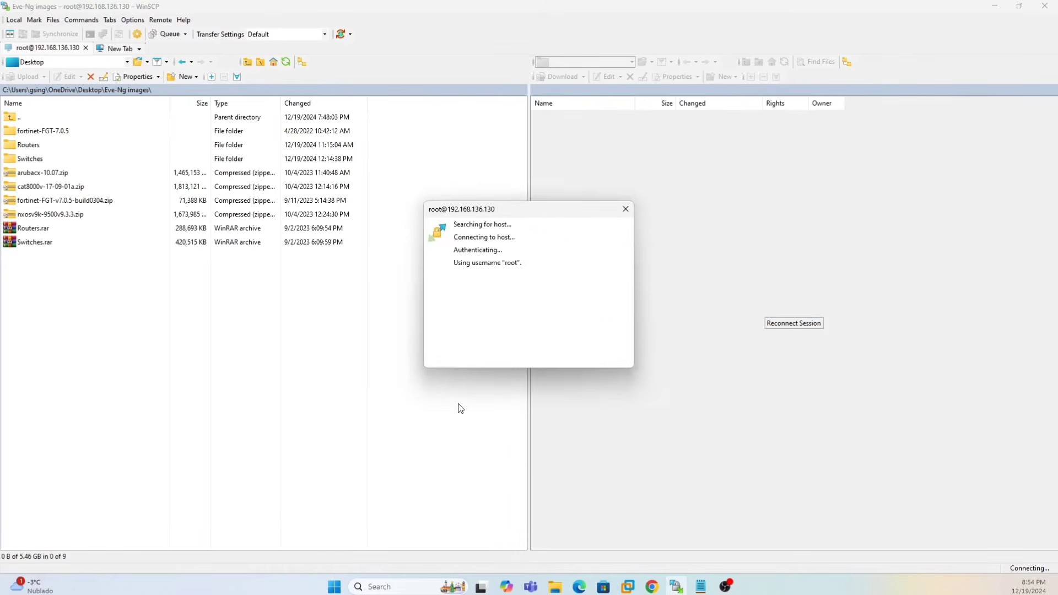
{"action": "left_click", "coordinate": [600, 343]}
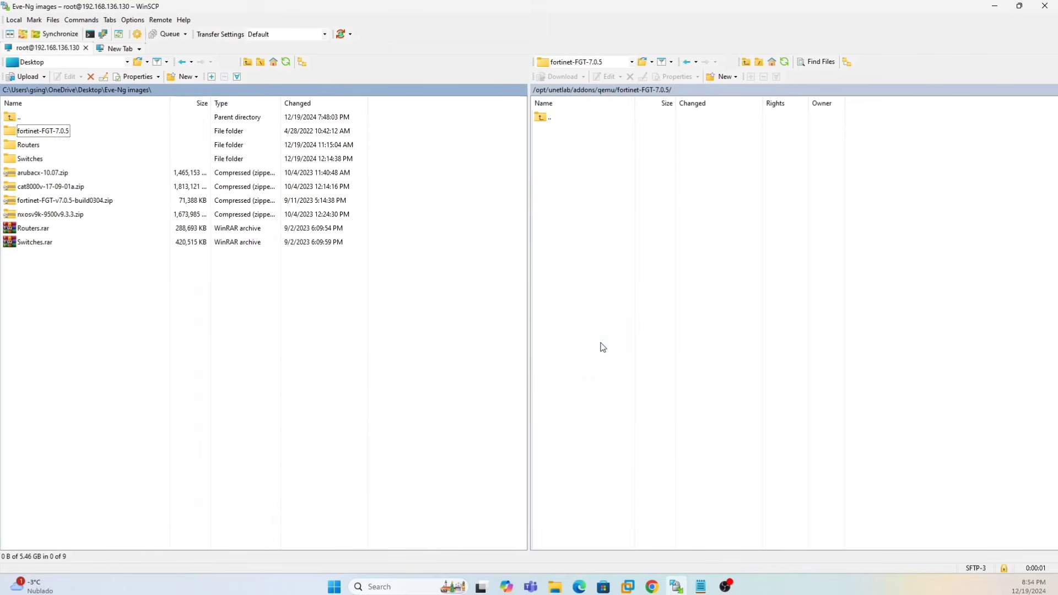
{"action": "left_click", "coordinate": [620, 66]}
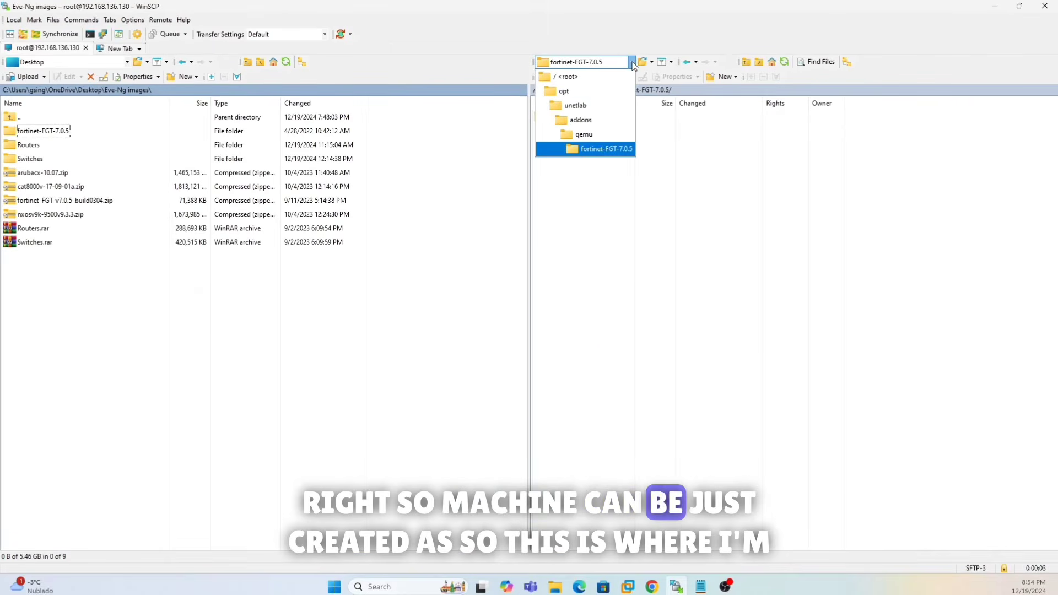
{"action": "left_click", "coordinate": [570, 74]}
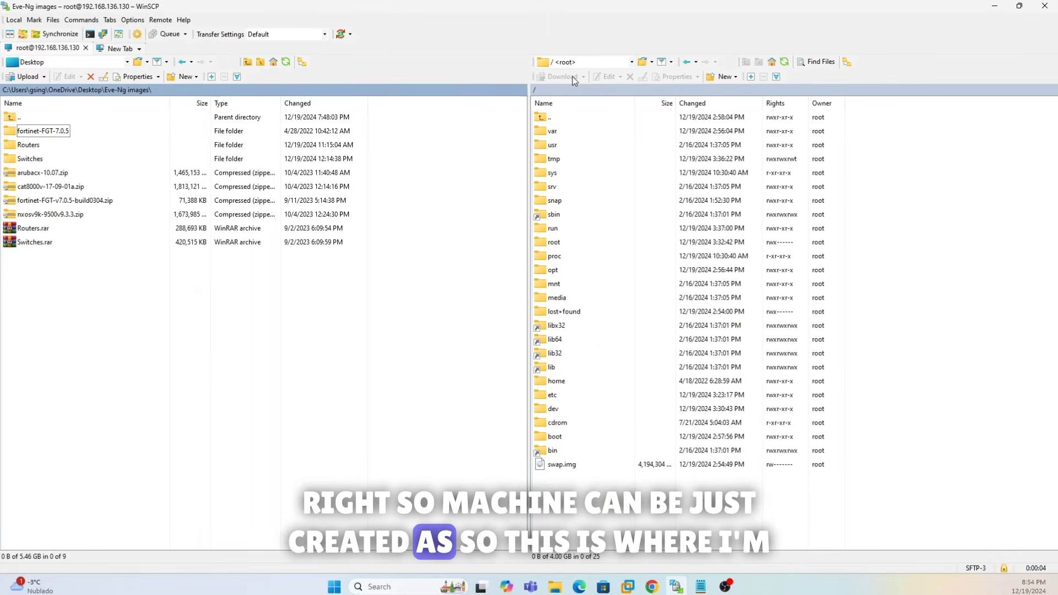
- Close the leftover WinSCP Login dialog after returning Chrome to the EVE topology page
{"action": "left_click", "coordinate": [121, 49]}
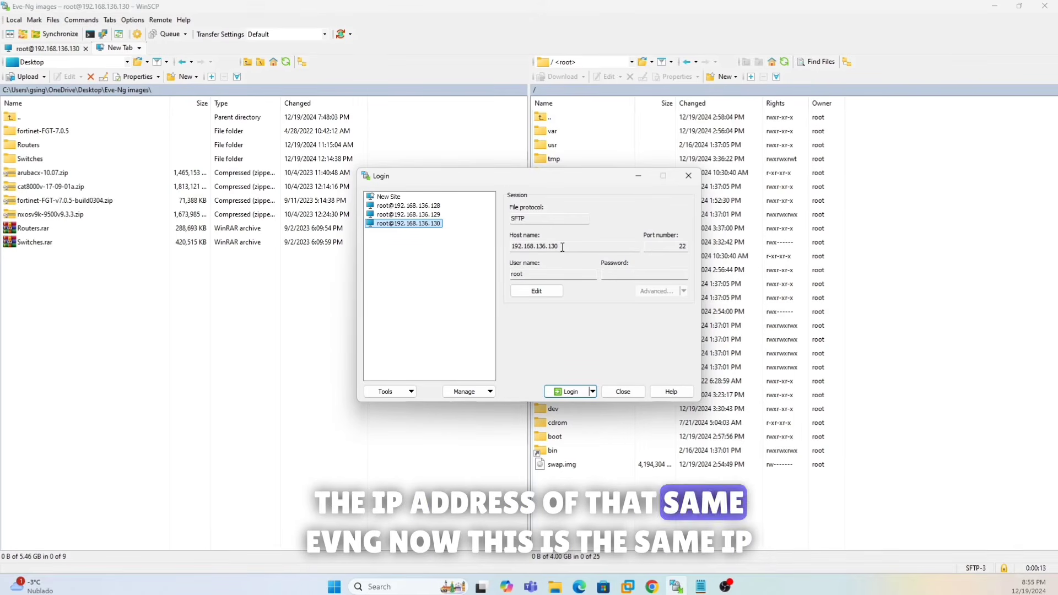
{"action": "left_click", "coordinate": [652, 587]}
{"action": "left_click", "coordinate": [679, 543]}
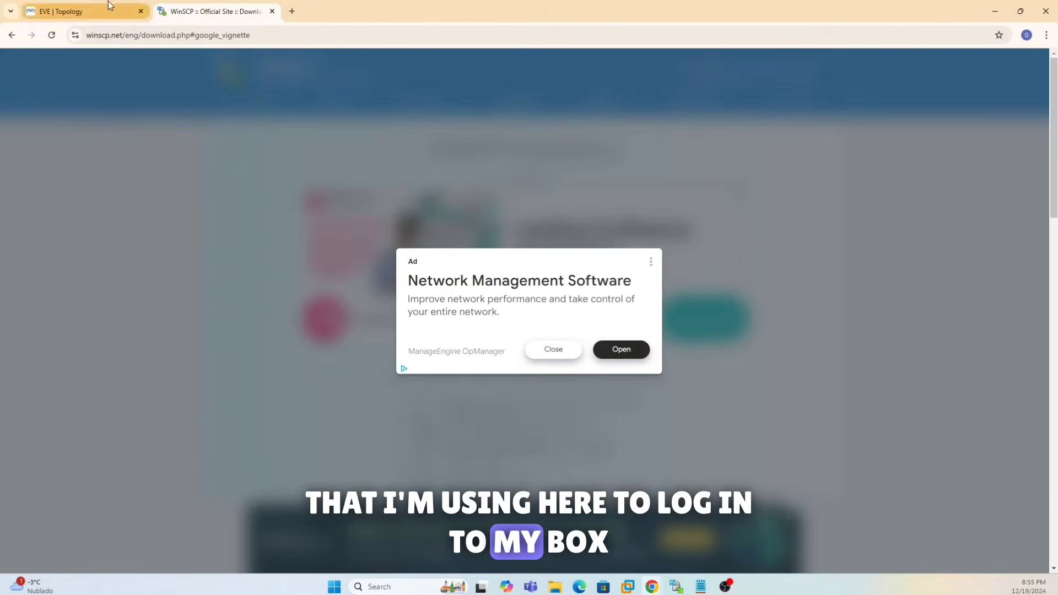
{"action": "left_click", "coordinate": [108, 10]}
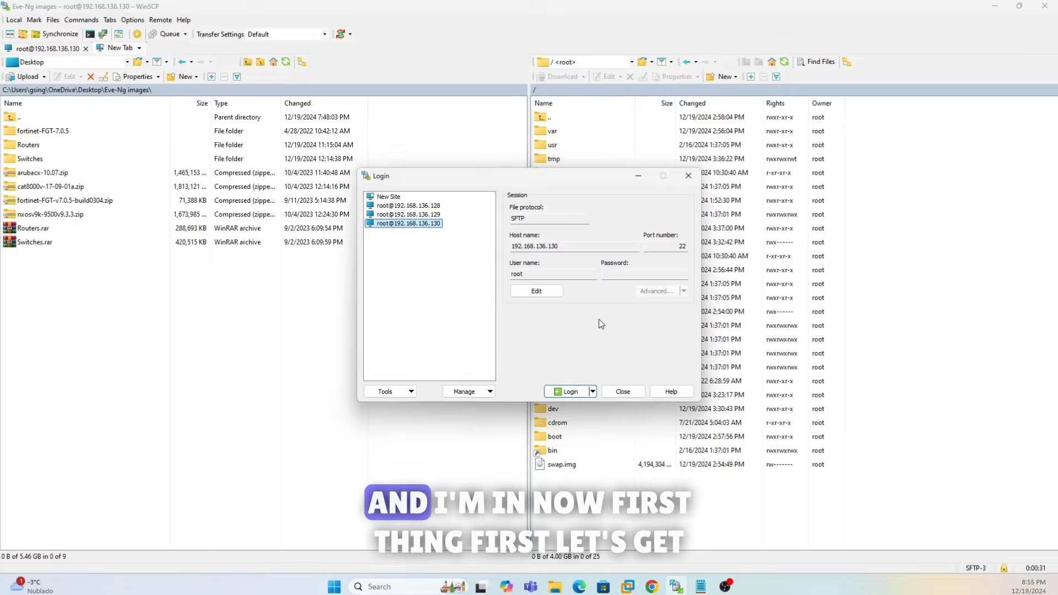
{"action": "left_click", "coordinate": [625, 393]}
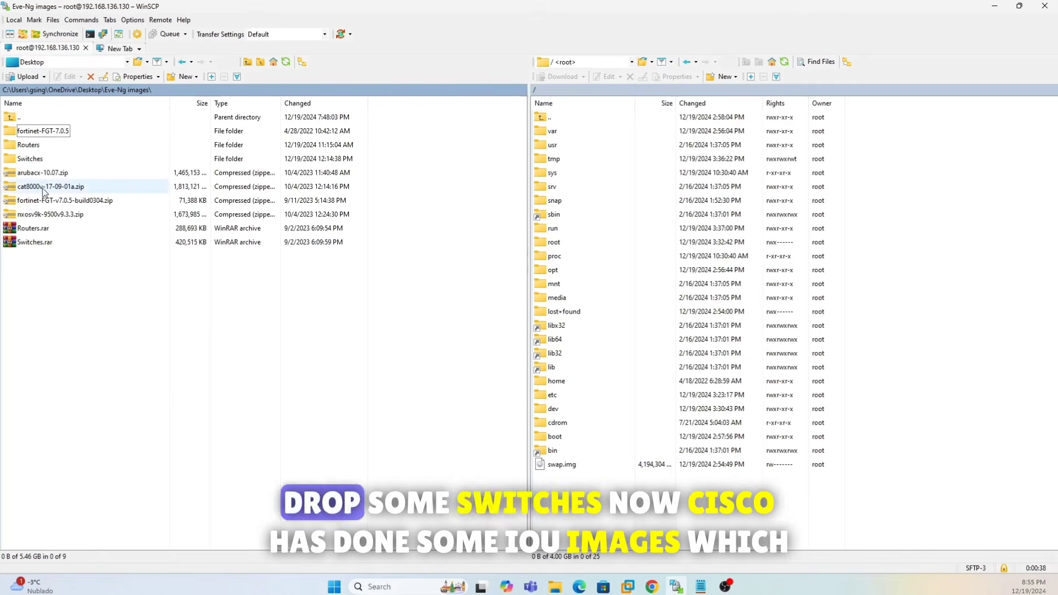
- Show the local Switches\Switches IOU folder beside the remote /opt/unetlab/addons/iol/bin/ folder
{"action": "double_click", "coordinate": [37, 160]}
{"action": "double_click", "coordinate": [33, 132]}
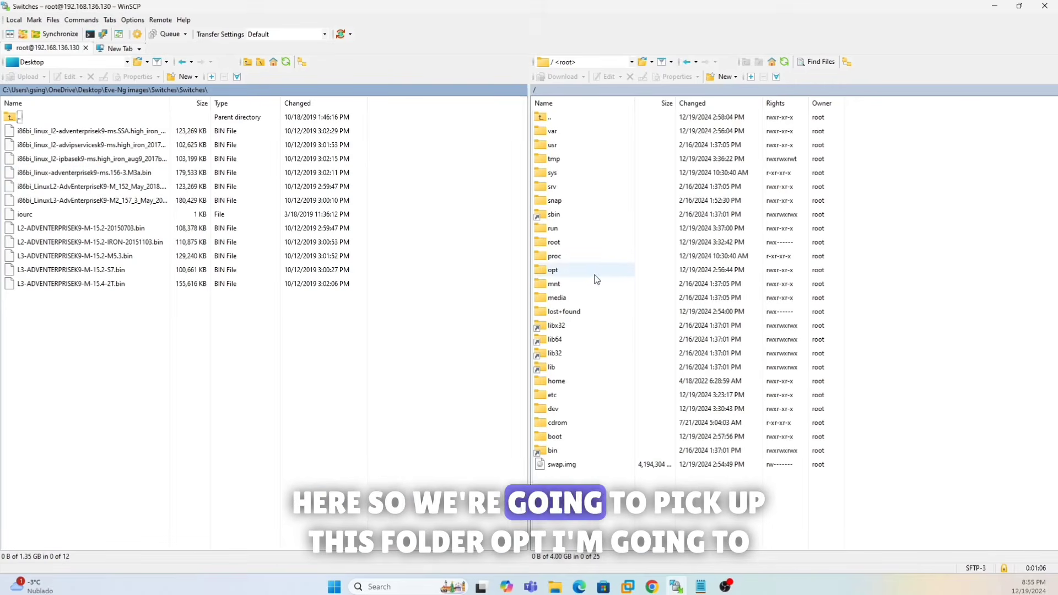
{"action": "double_click", "coordinate": [566, 271]}
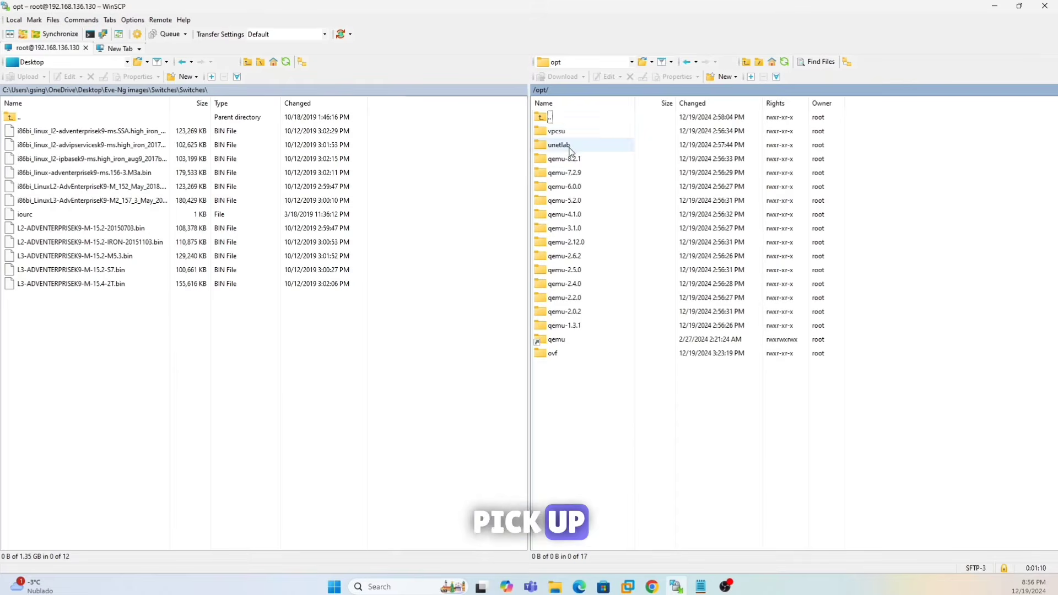
{"action": "double_click", "coordinate": [559, 144]}
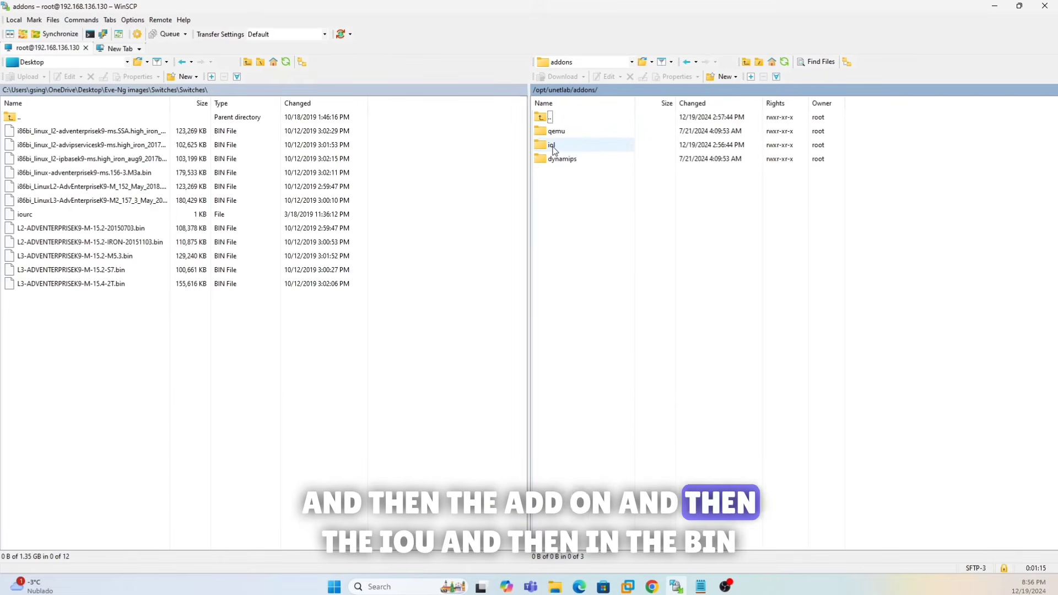
{"action": "left_click", "coordinate": [573, 147]}
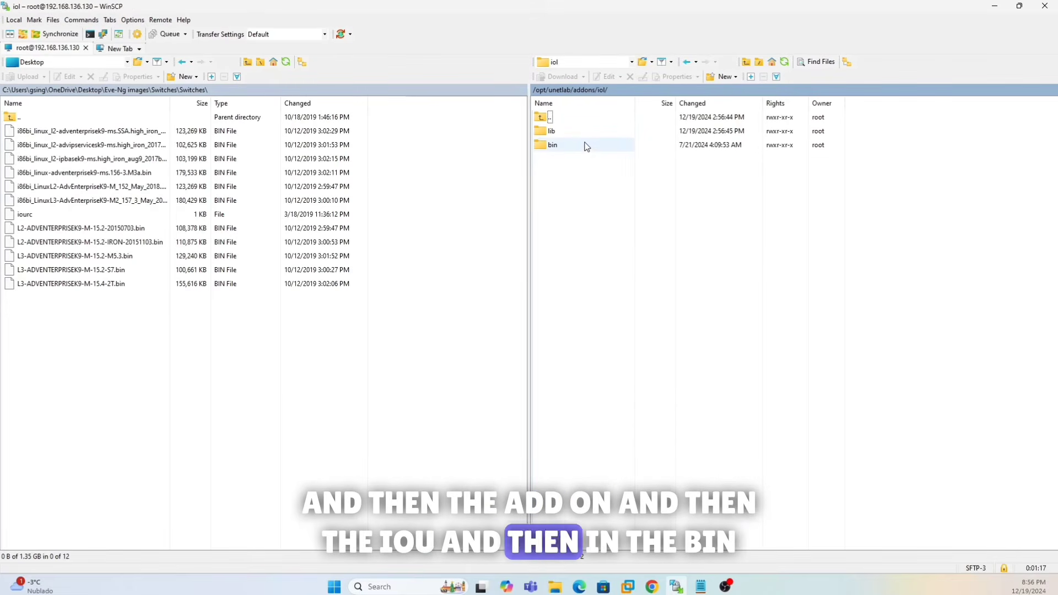
{"action": "double_click", "coordinate": [584, 145]}
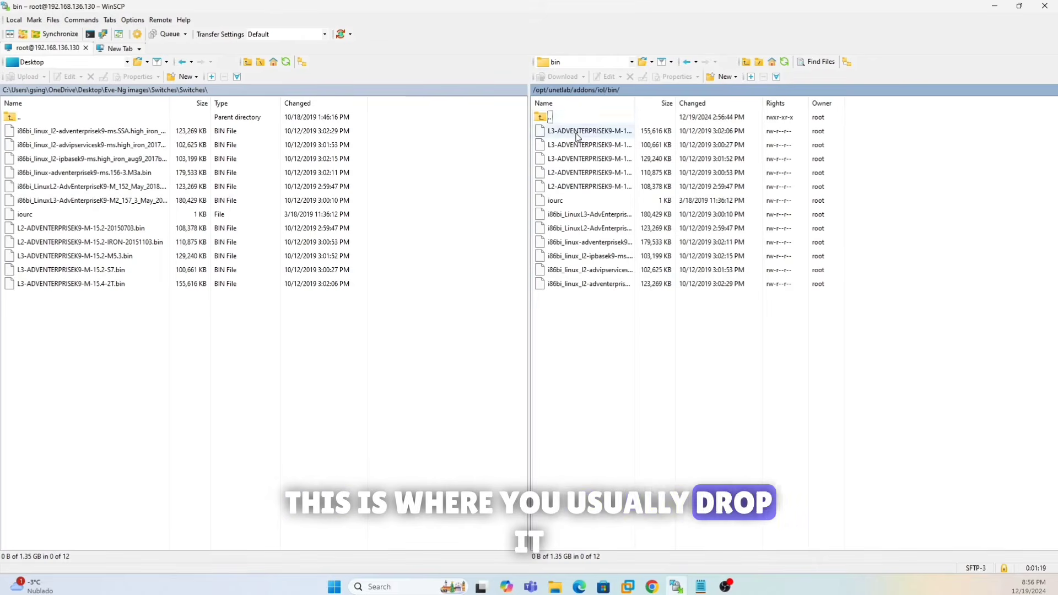
- Delete the 12 existing remote bin files, skipping all errors, and select the 12 local IOU images
{"action": "left_click_drag", "start_coordinate": [622, 323], "coordinate": [560, 131]}
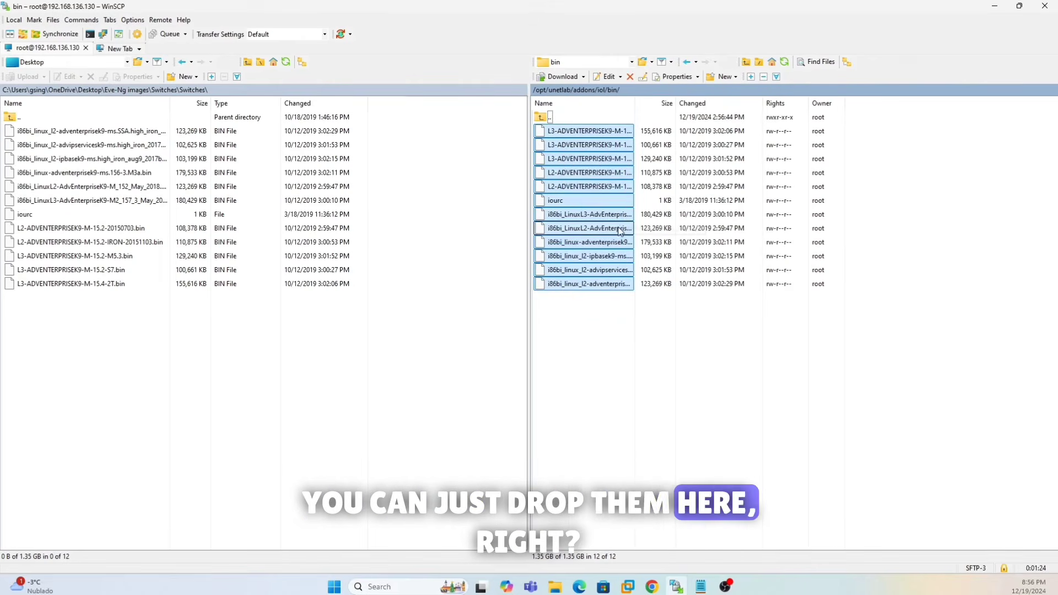
{"action": "left_click", "coordinate": [612, 340]}
{"action": "left_click_drag", "start_coordinate": [612, 340], "coordinate": [563, 132]}
{"action": "key", "text": "Delete"}
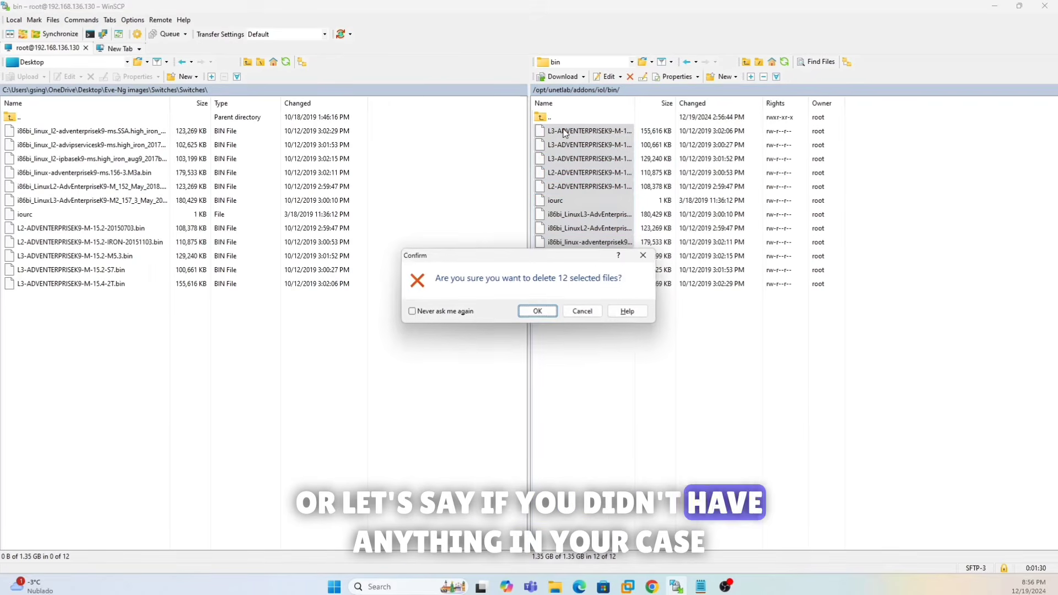
{"action": "left_click", "coordinate": [548, 311]}
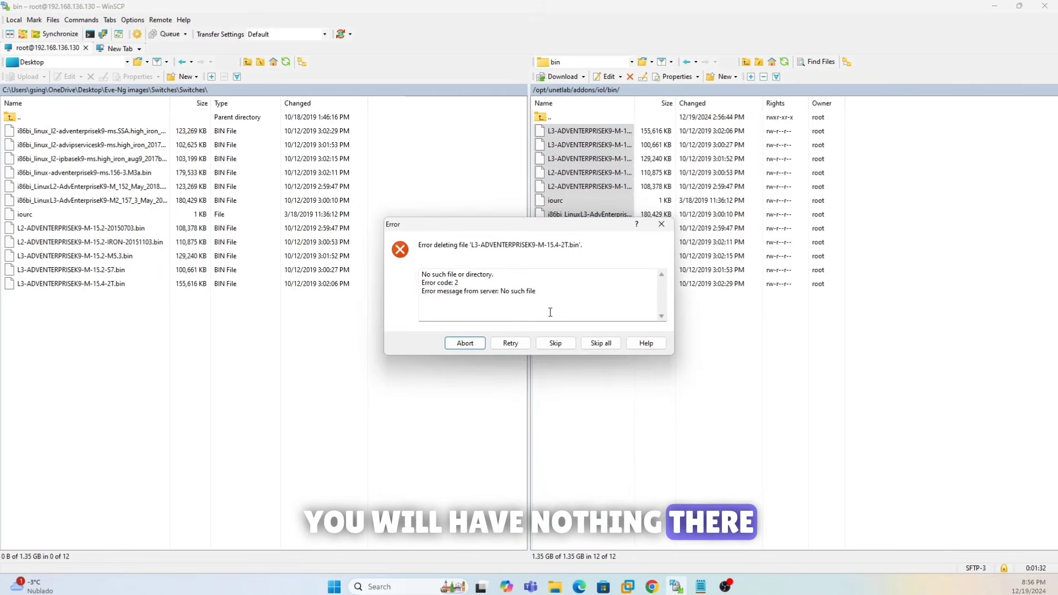
{"action": "left_click", "coordinate": [556, 343]}
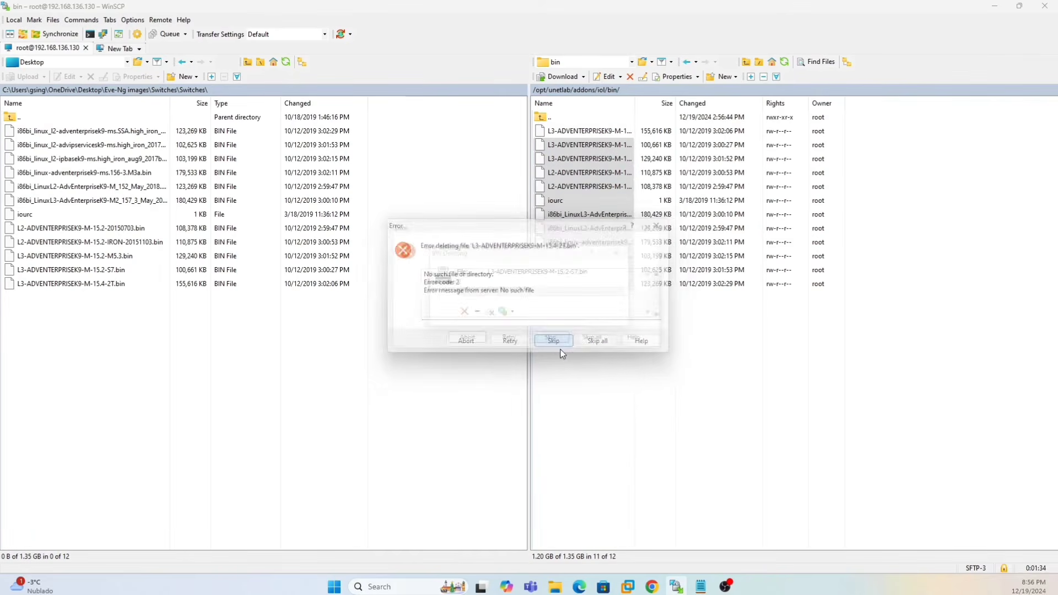
{"action": "left_click", "coordinate": [555, 343]}
{"action": "left_click", "coordinate": [600, 343]}
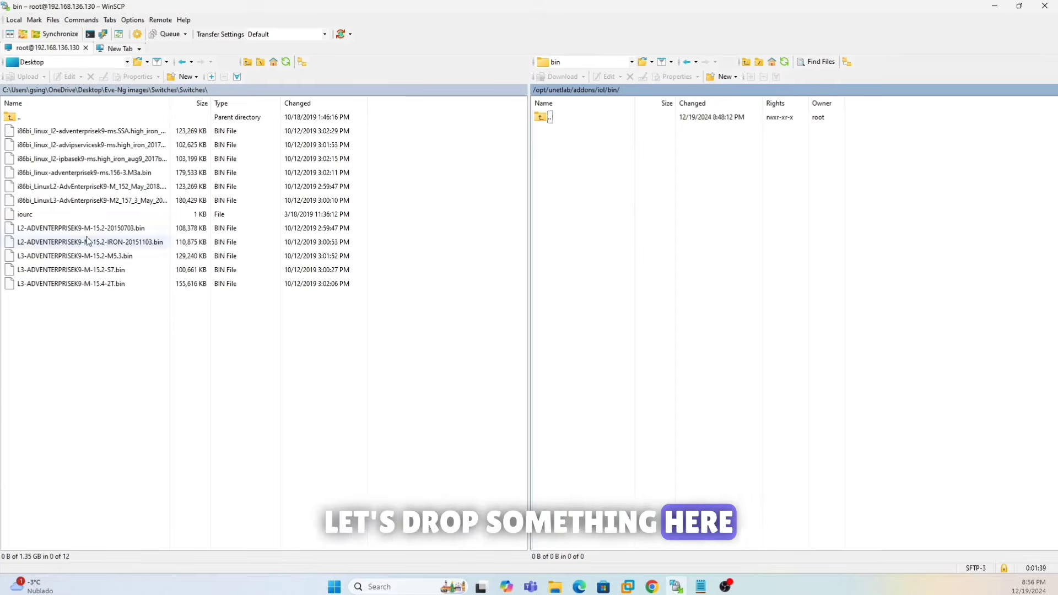
{"action": "left_click_drag", "start_coordinate": [165, 333], "coordinate": [798, 269]}
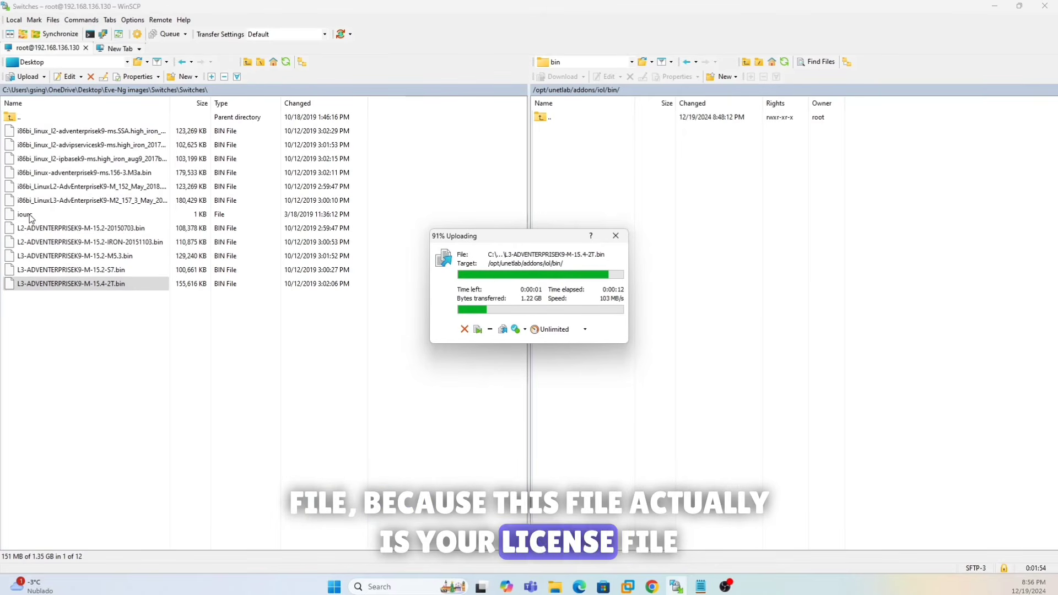
- Open the uploaded iourc licence file in the editor to check its contents, then minimize it
{"action": "left_click", "coordinate": [573, 204]}
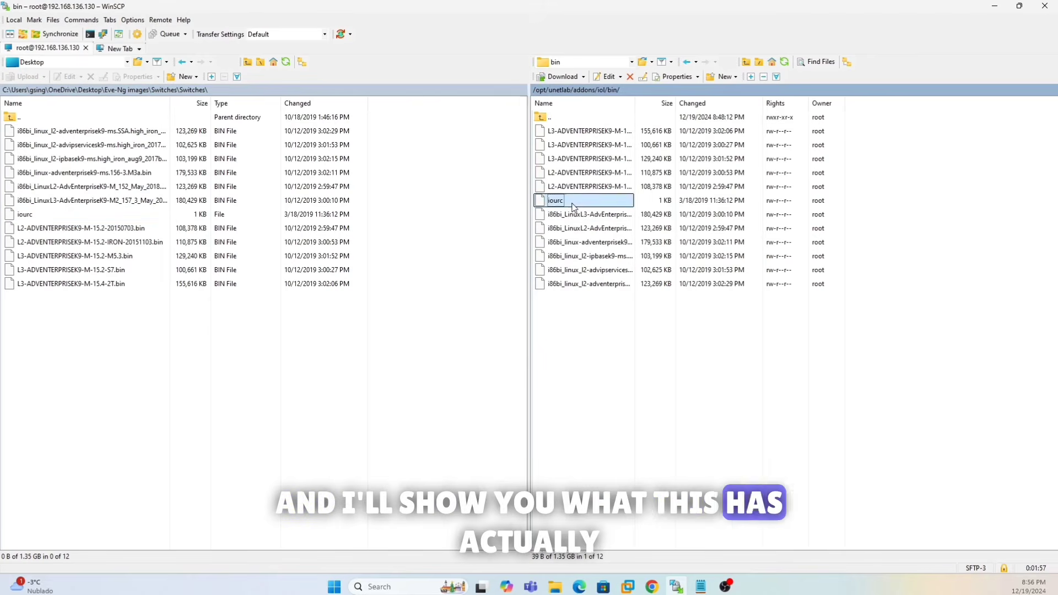
{"action": "left_click", "coordinate": [608, 81]}
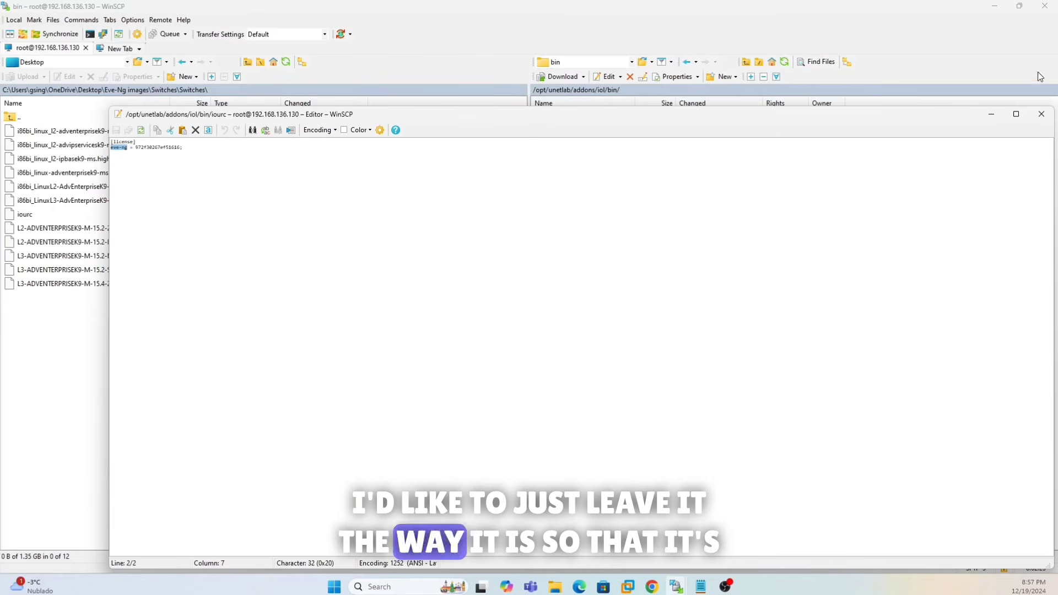
{"action": "left_click", "coordinate": [997, 114]}
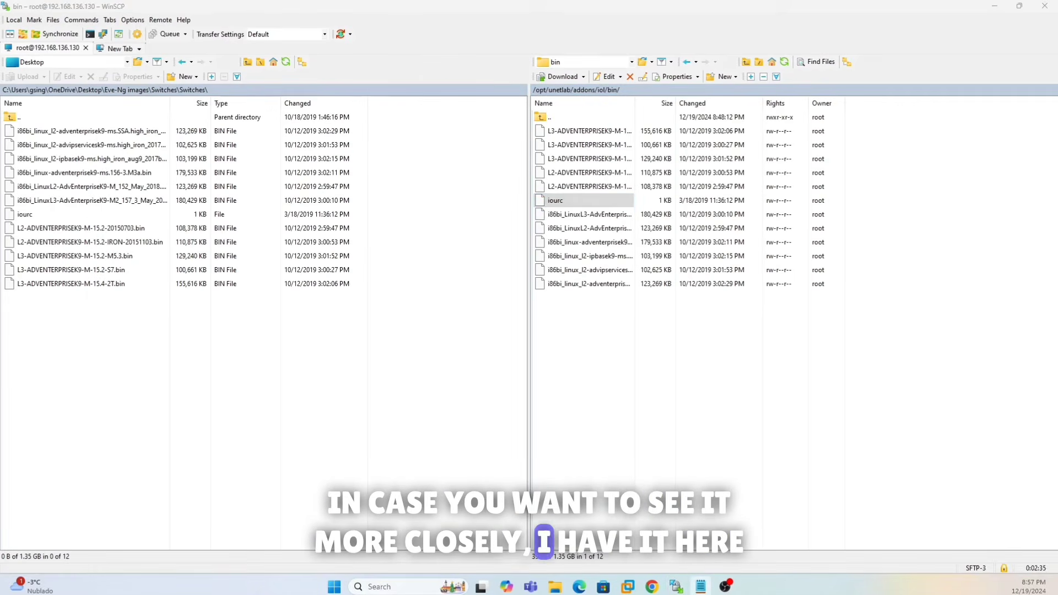
- Check the eve-ng hostname in the iourc licence line shown in Notepad
{"action": "left_click_drag", "start_coordinate": [636, 594], "coordinate": [696, 221]}
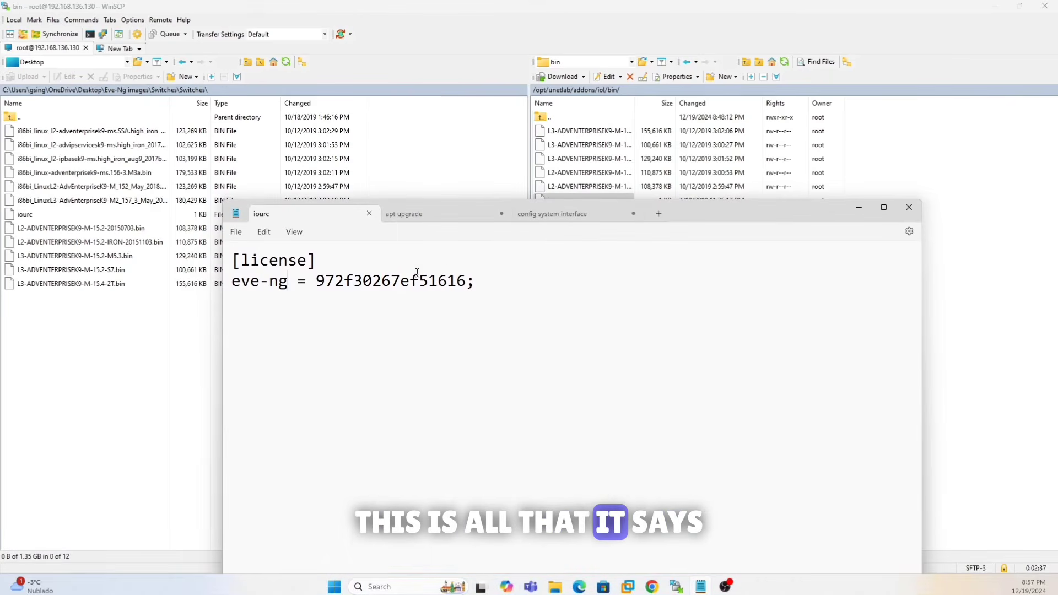
{"action": "left_click_drag", "start_coordinate": [285, 281], "coordinate": [232, 282]}
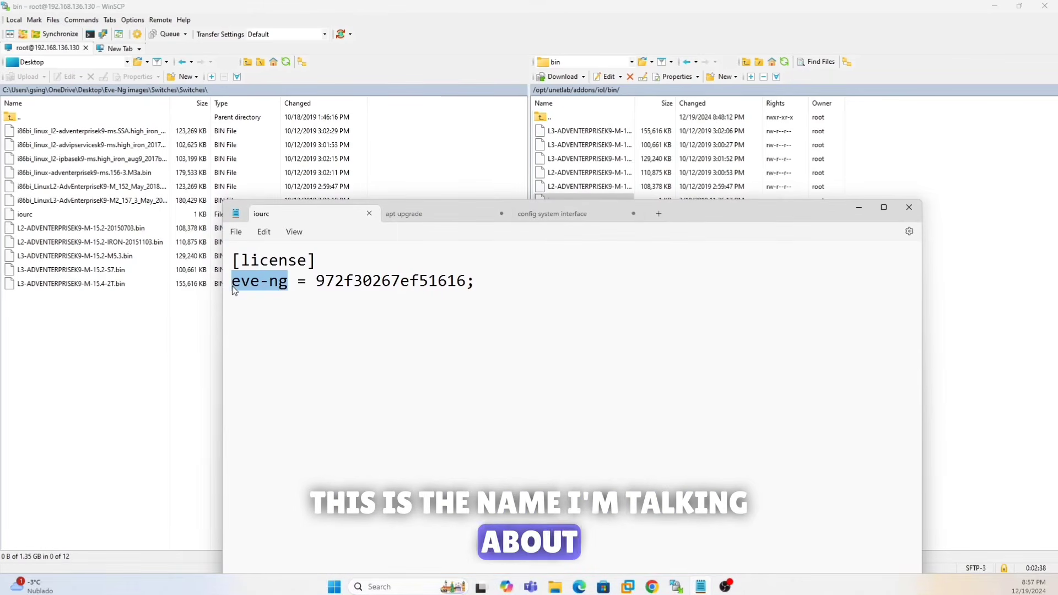
{"action": "left_click", "coordinate": [861, 206]}
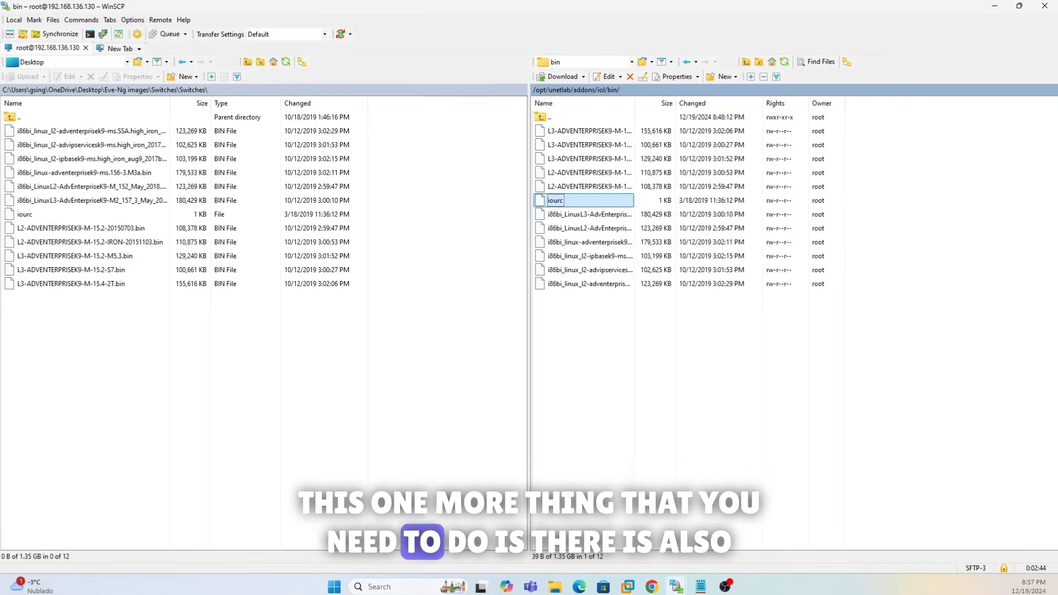
- Copy the 'apt upgrade' command from the Notepad notes tab
{"action": "left_click", "coordinate": [700, 586]}
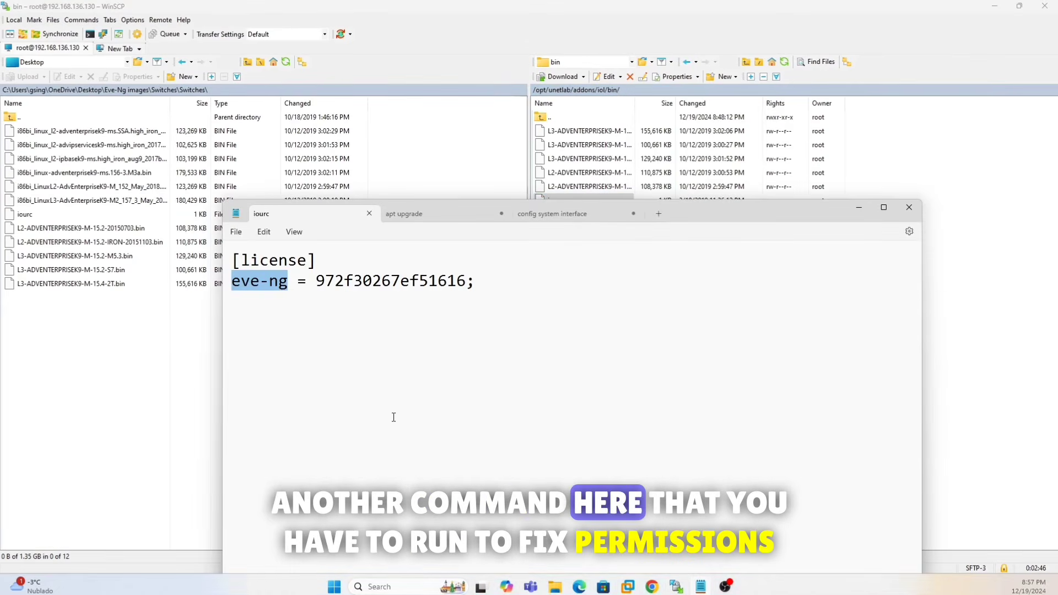
{"action": "left_click", "coordinate": [444, 216]}
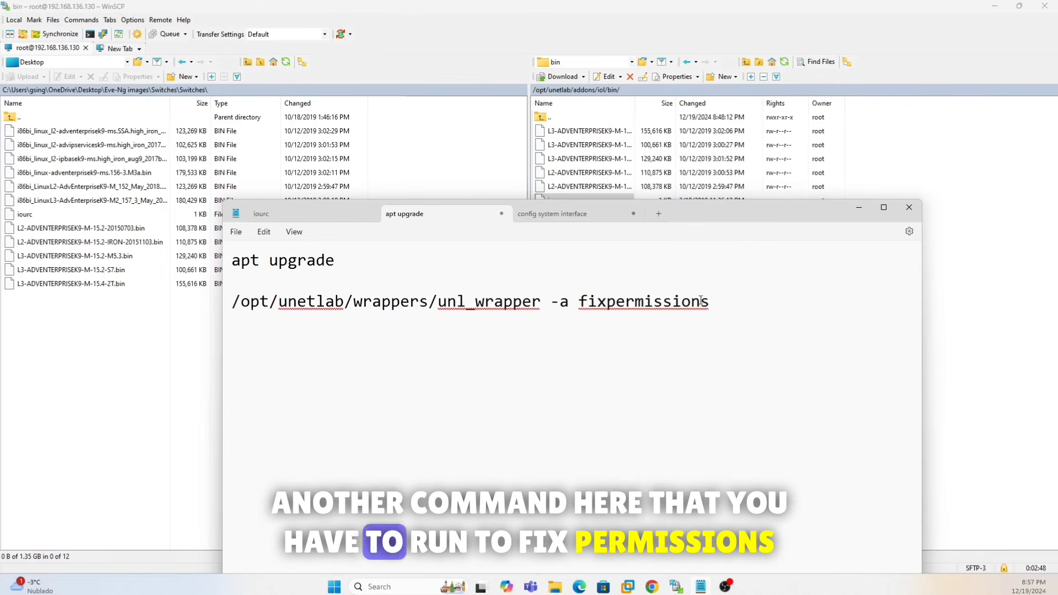
{"action": "left_click_drag", "start_coordinate": [704, 306], "coordinate": [261, 323]}
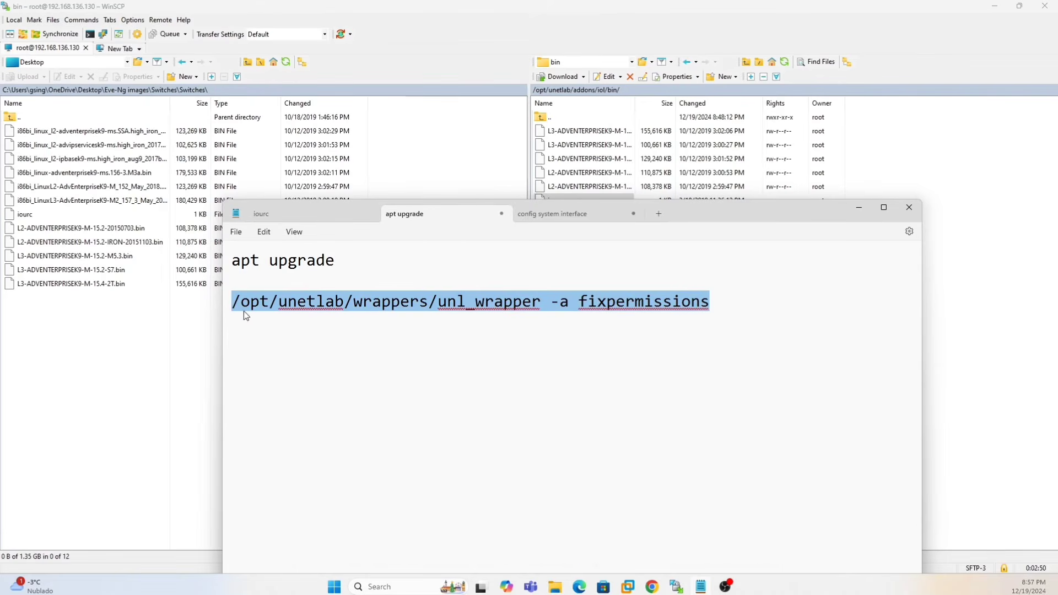
{"action": "left_click_drag", "start_coordinate": [341, 263], "coordinate": [232, 261]}
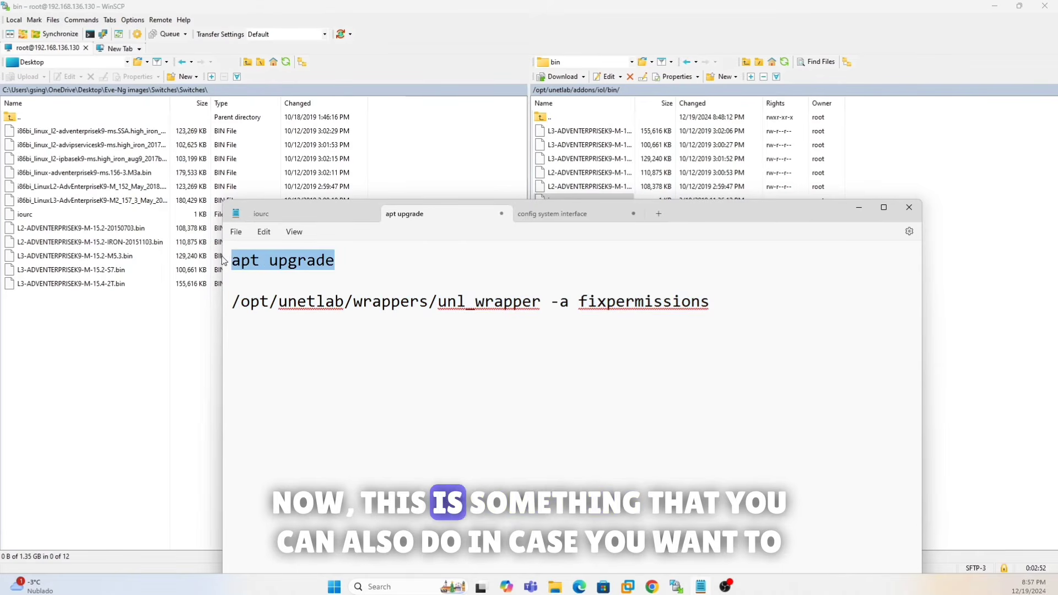
{"action": "right_click", "coordinate": [259, 258]}
{"action": "left_click", "coordinate": [315, 313]}
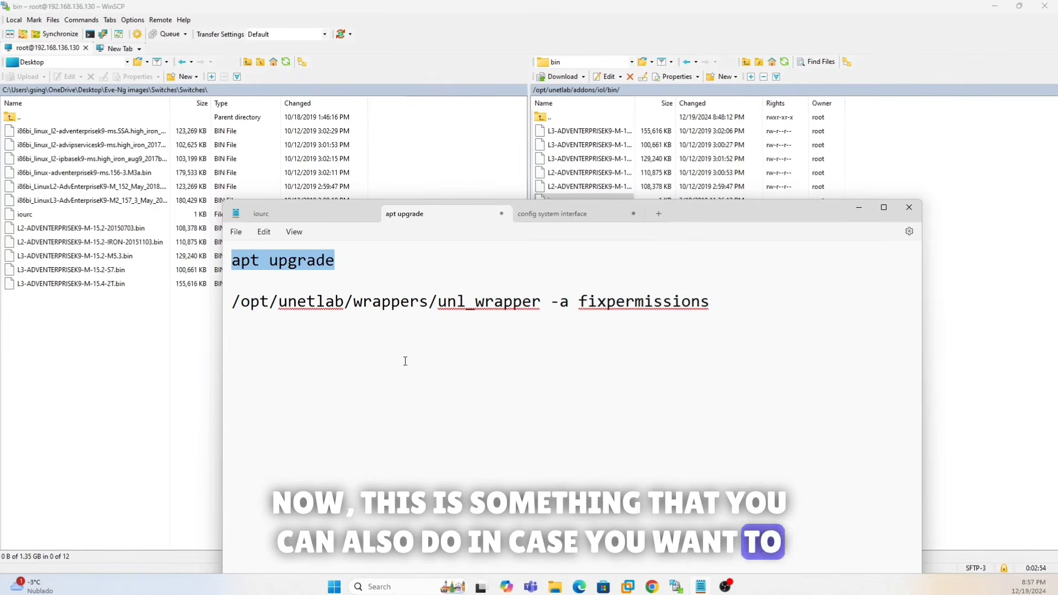
{"action": "mouse_move", "coordinate": [633, 588]}
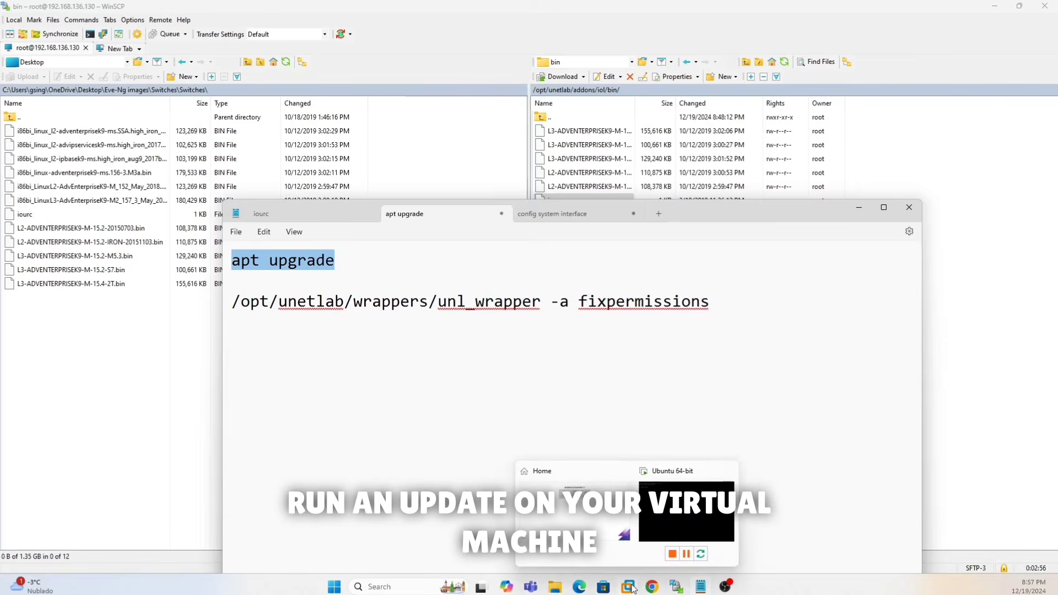
{"action": "left_click", "coordinate": [676, 523]}
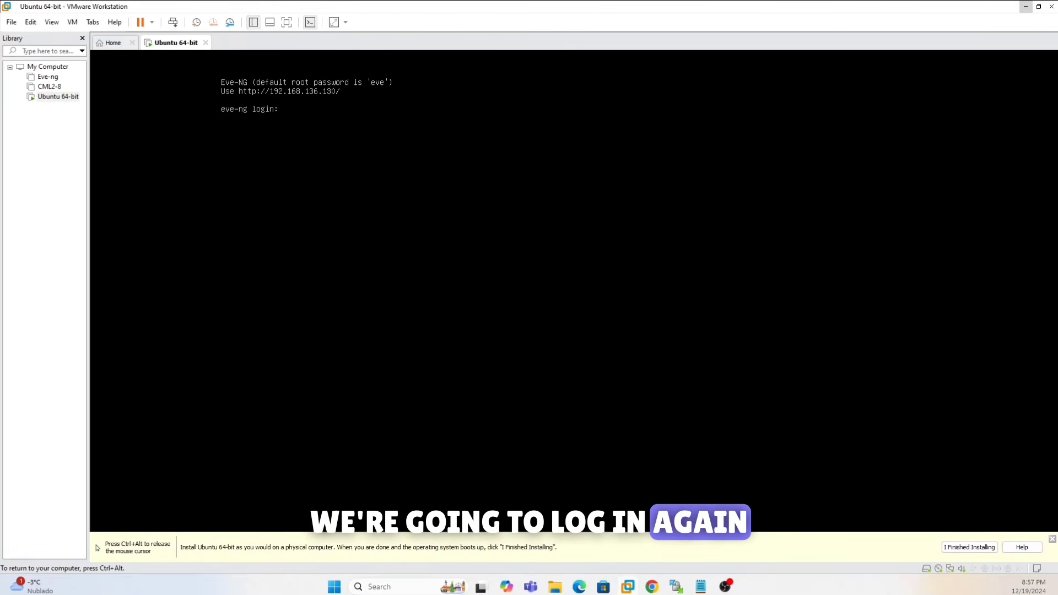
- Log in as root with the VM password and run the pasted 'apt upgrade' command
{"action": "type", "text": "root"}
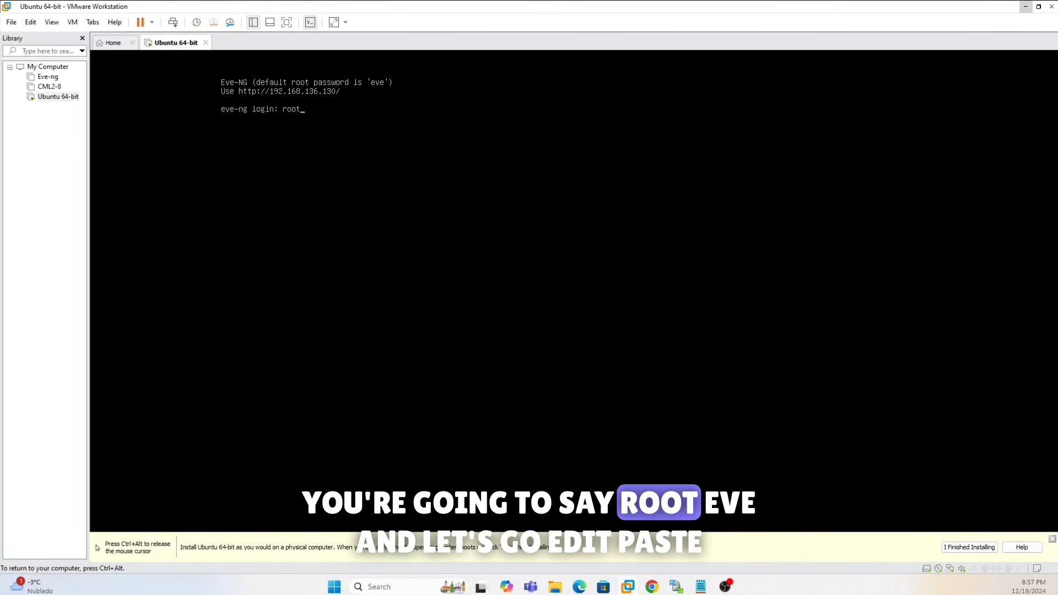
{"action": "type", "text": "eve"}
{"action": "key", "text": "Return"}
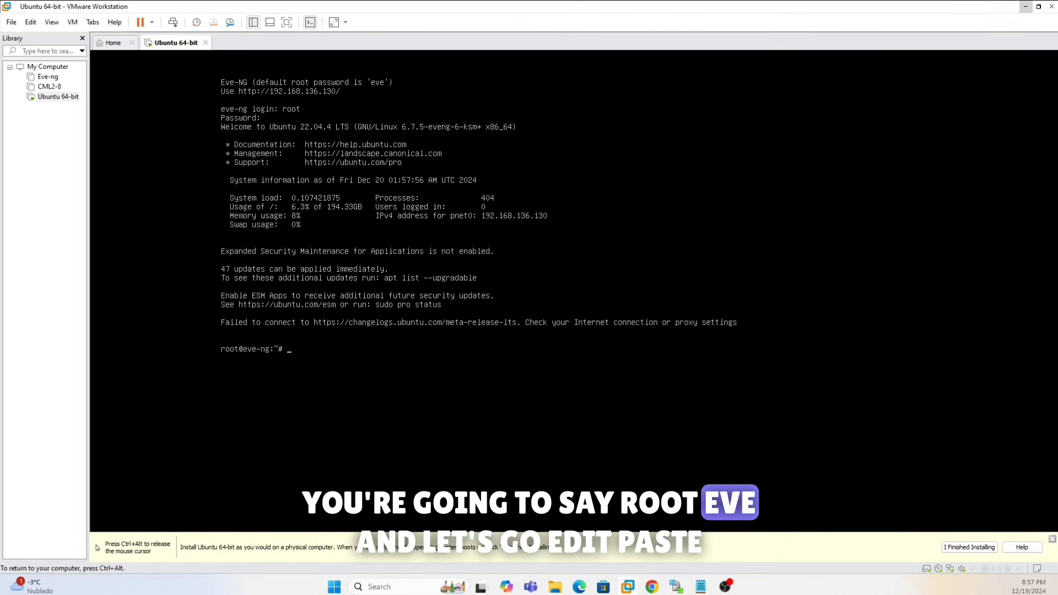
{"action": "left_click", "coordinate": [30, 22]}
{"action": "left_click", "coordinate": [49, 61]}
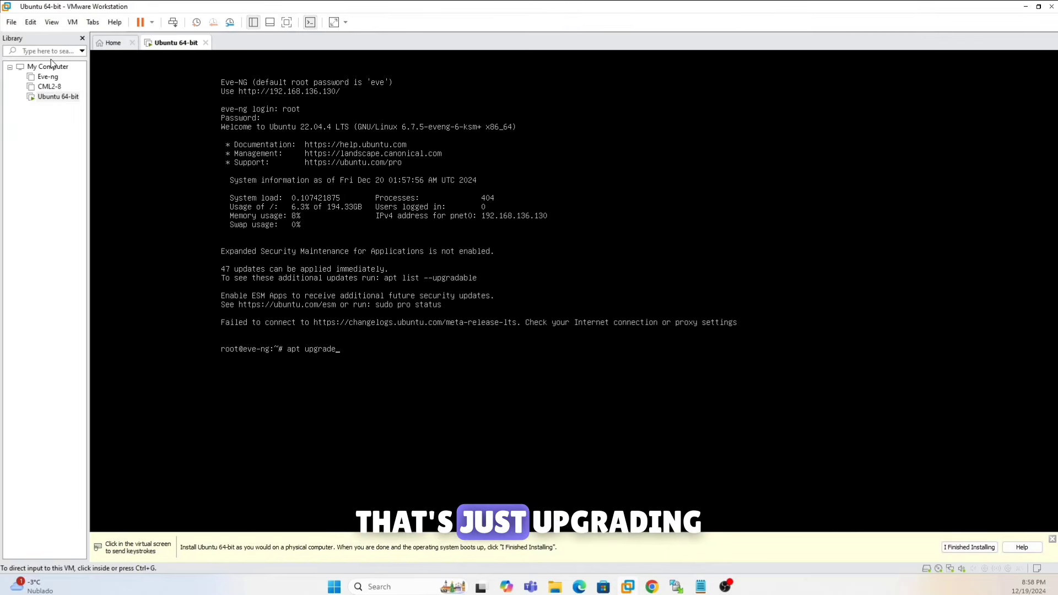
{"action": "left_click", "coordinate": [191, 170]}
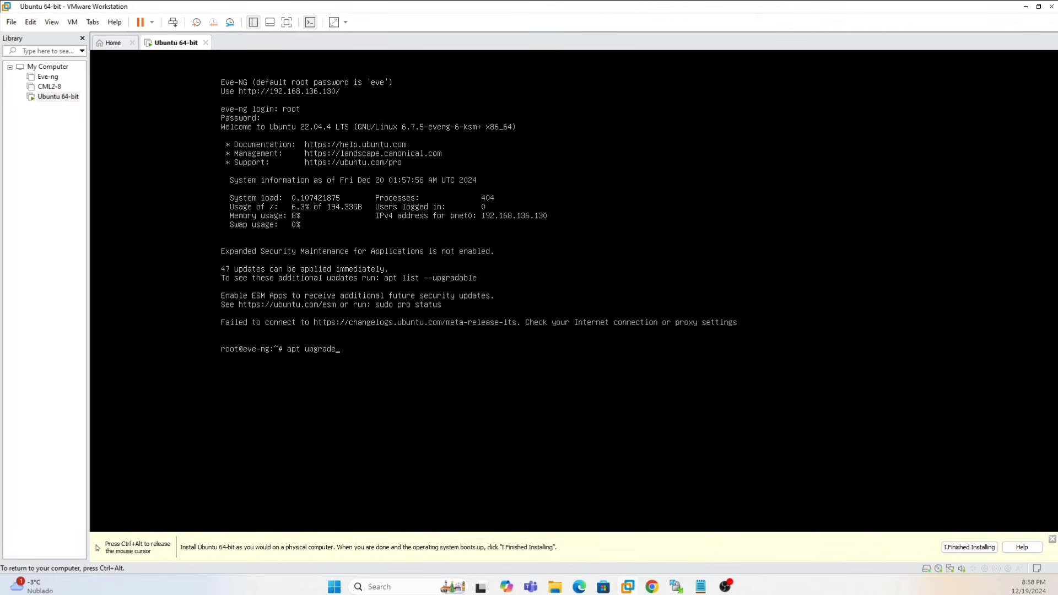
{"action": "key", "text": "Return"}
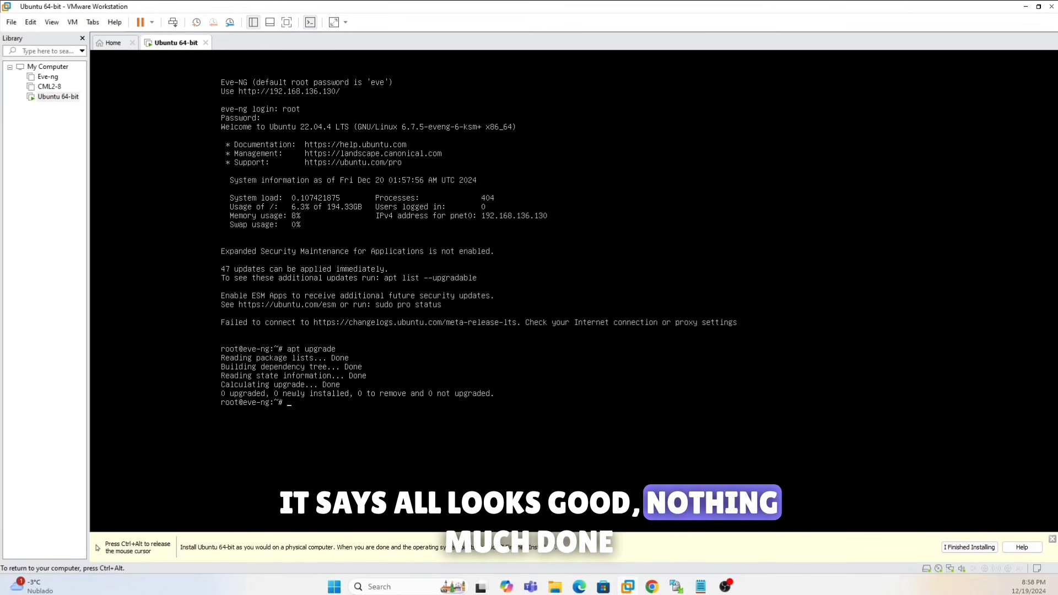
{"action": "key", "text": "ctrl+alt"}
- Copy and run '/opt/unetlab/wrappers/unl_wrapper -a fixpermissions' in the VM console
{"action": "left_click", "coordinate": [700, 591]}
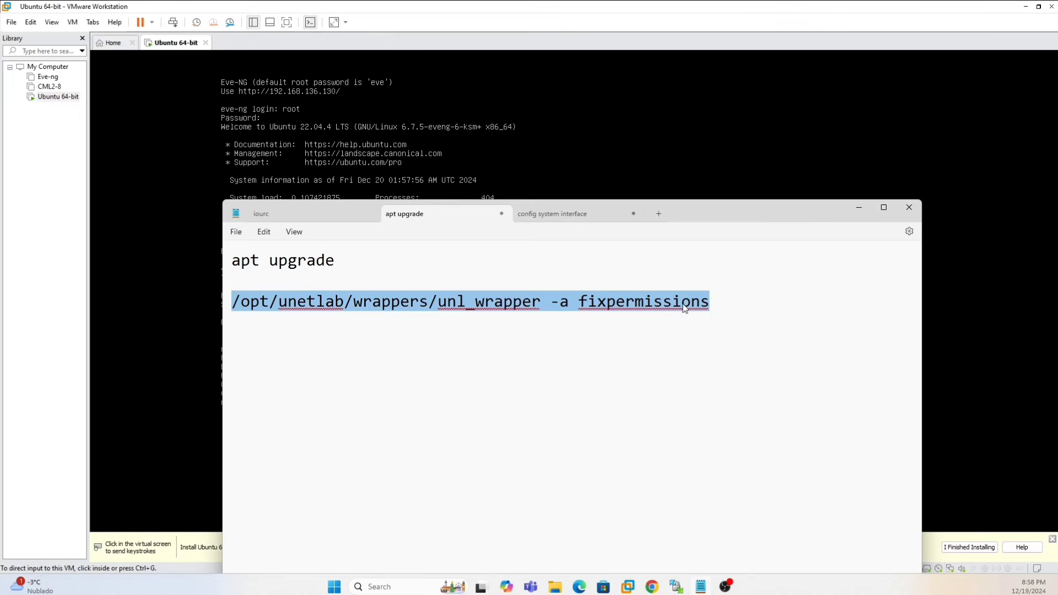
{"action": "left_click", "coordinate": [712, 362]}
{"action": "left_click", "coordinate": [863, 205]}
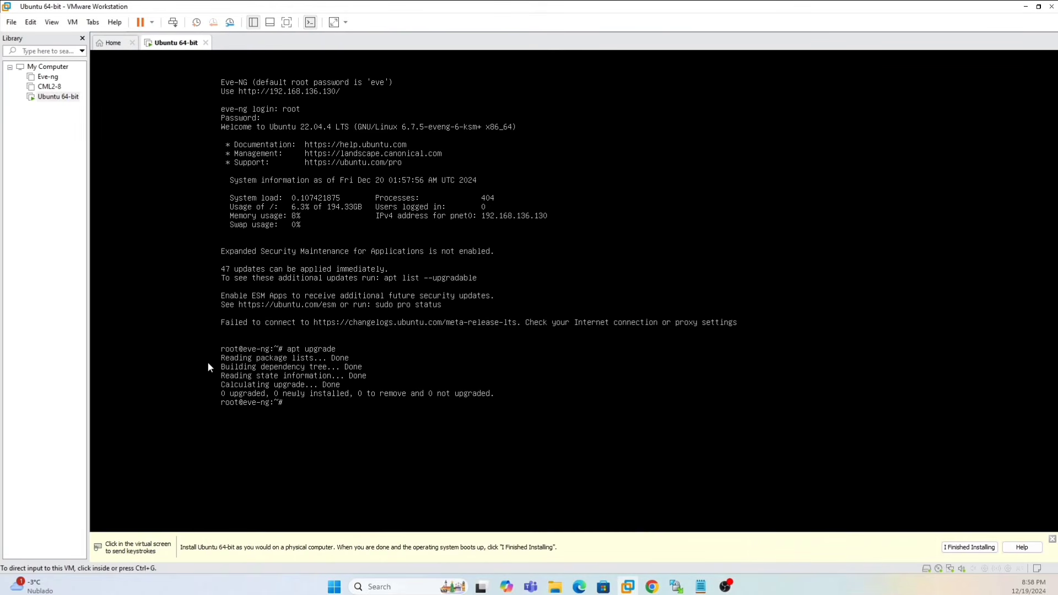
{"action": "key", "text": "ctrl+alt"}
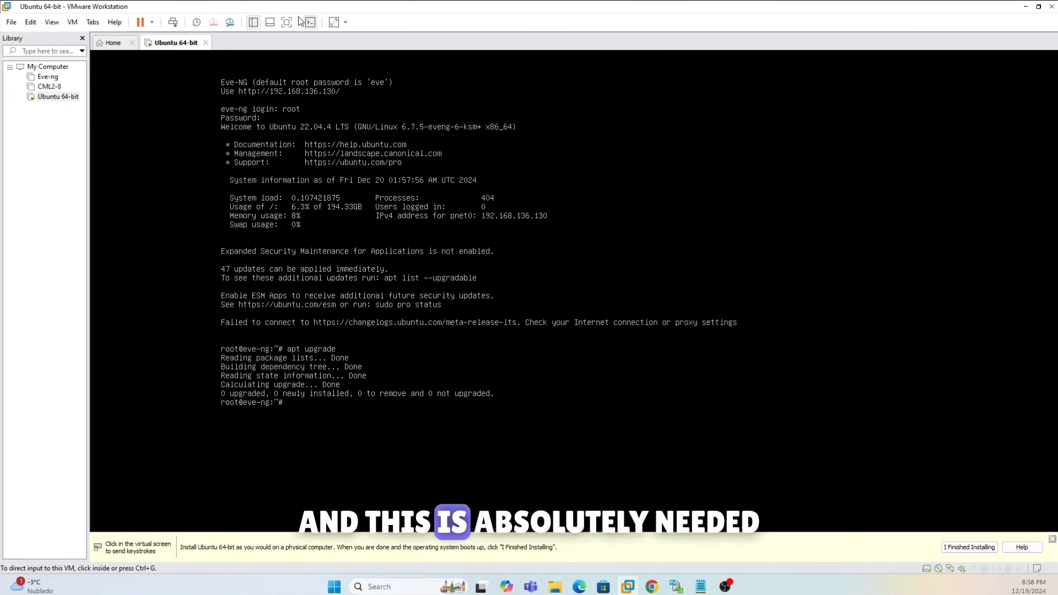
{"action": "left_click", "coordinate": [30, 22]}
{"action": "left_click", "coordinate": [49, 62]}
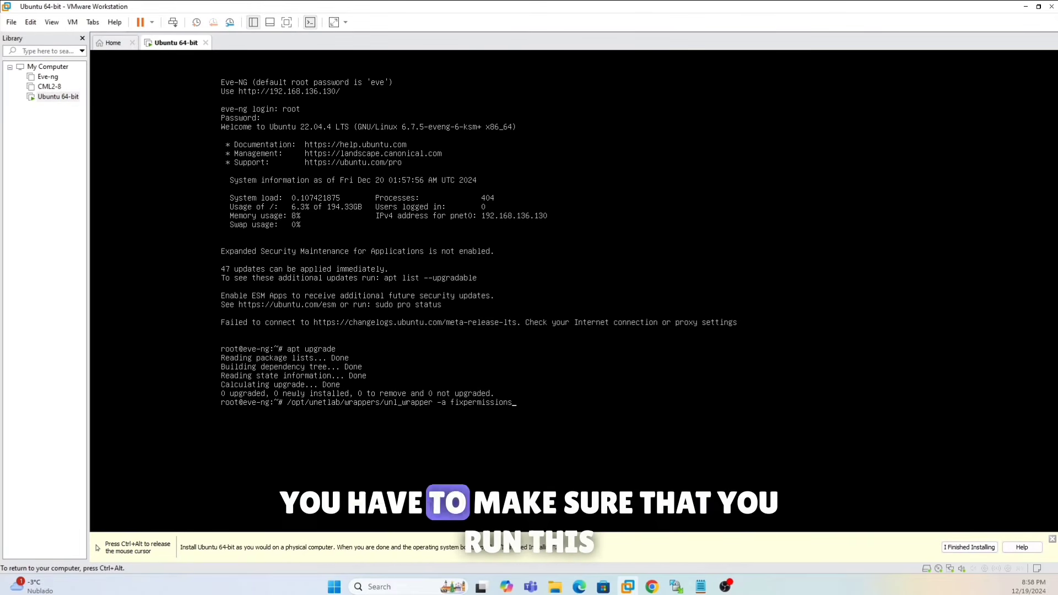
{"action": "key", "text": "Return"}
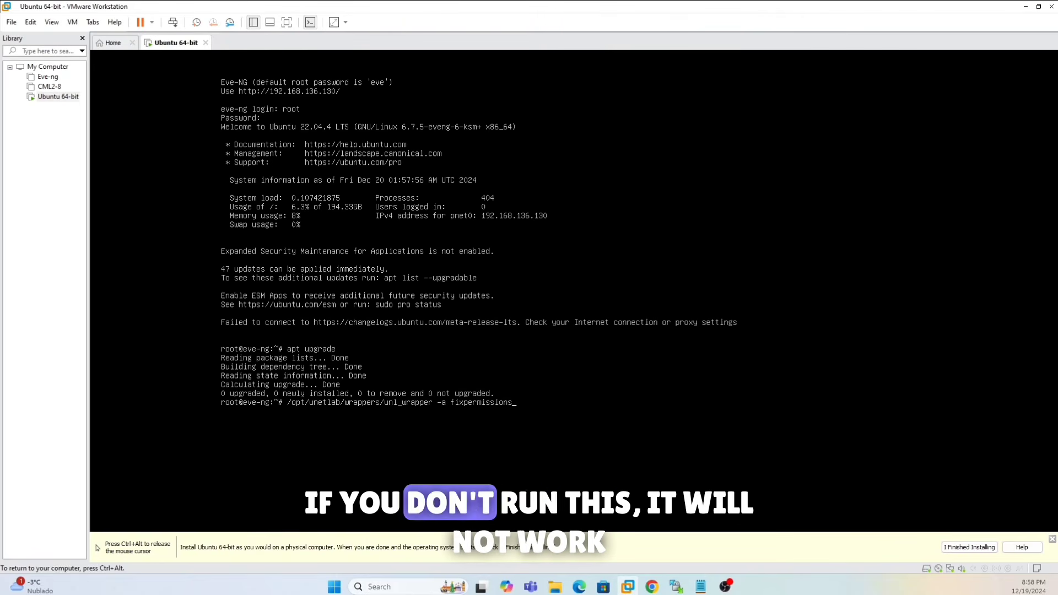
{"action": "key", "text": "Return"}
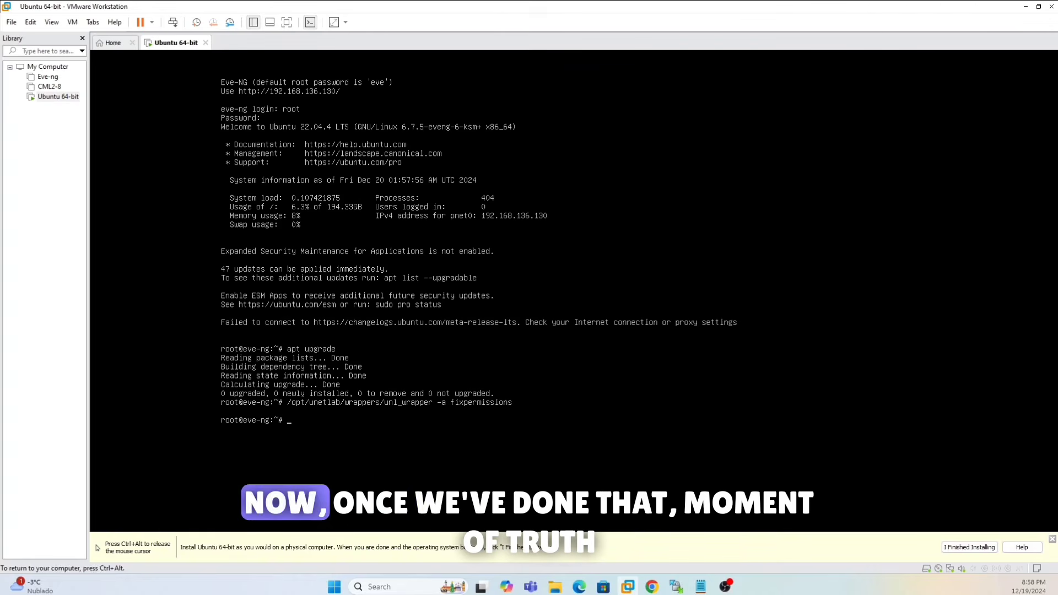
{"action": "key", "text": "ctrl+alt"}
- Add a new Cisco IOL node to the lab and name it Switch
{"action": "mouse_move", "coordinate": [653, 589]}
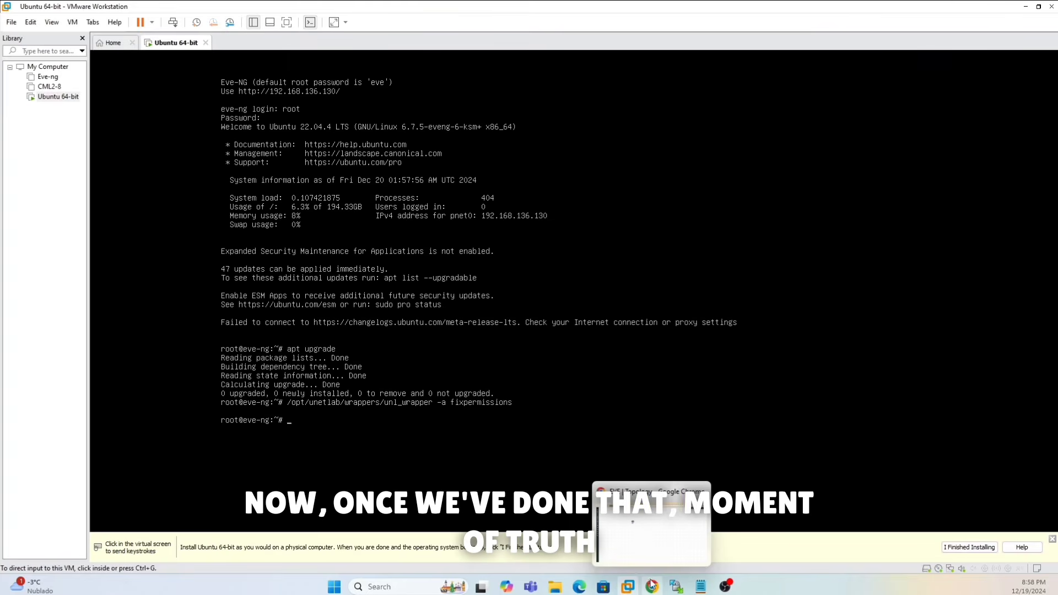
{"action": "left_click", "coordinate": [649, 537]}
{"action": "right_click", "coordinate": [498, 248]}
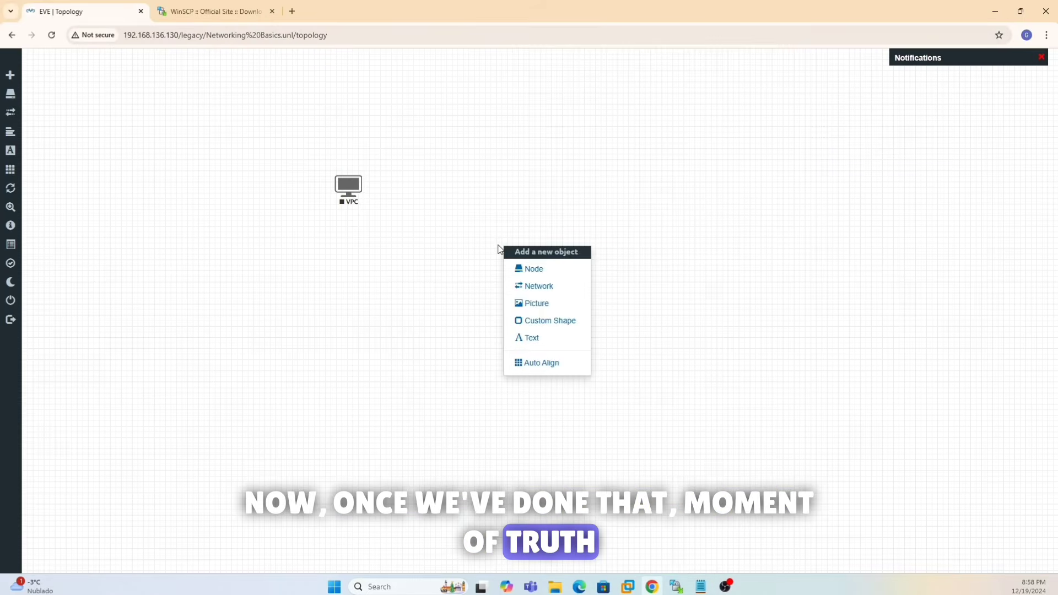
{"action": "left_click", "coordinate": [534, 270]}
{"action": "scroll", "coordinate": [502, 333], "scroll_direction": "down", "scroll_amount": 8}
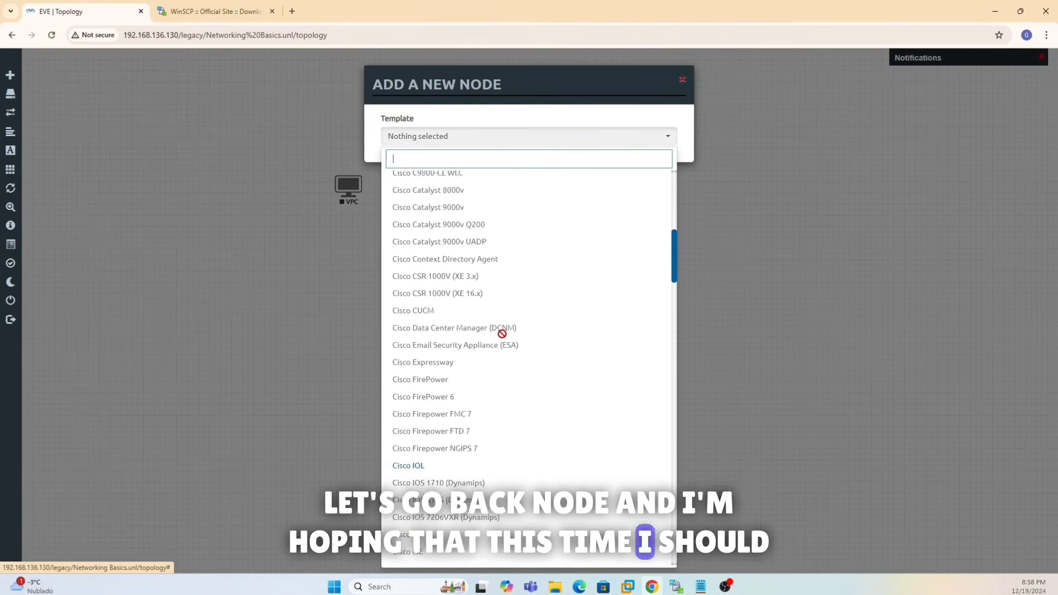
{"action": "scroll", "coordinate": [502, 333], "scroll_direction": "down", "scroll_amount": 1}
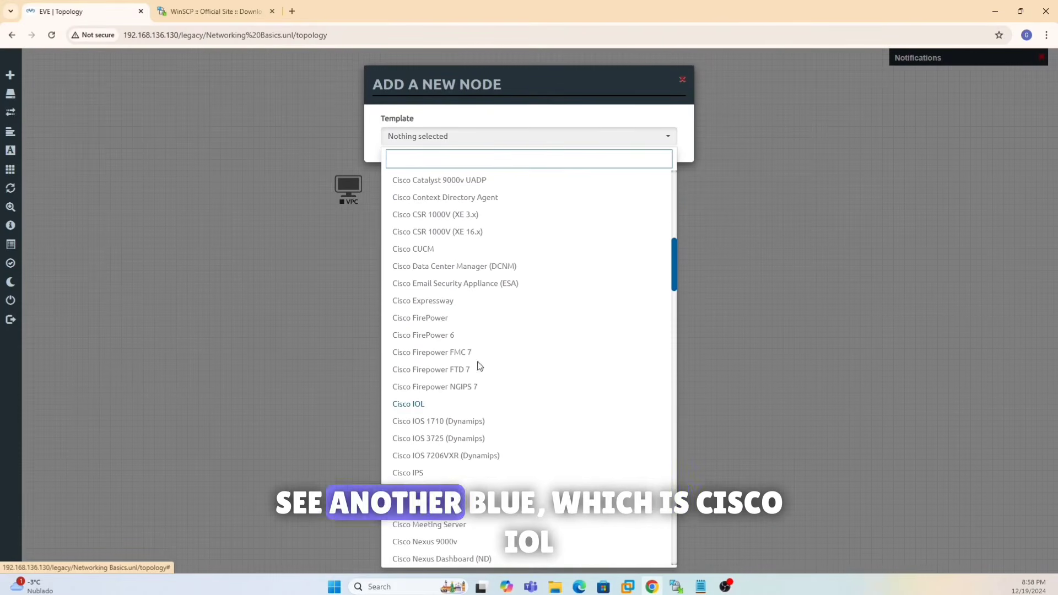
{"action": "left_click", "coordinate": [414, 406]}
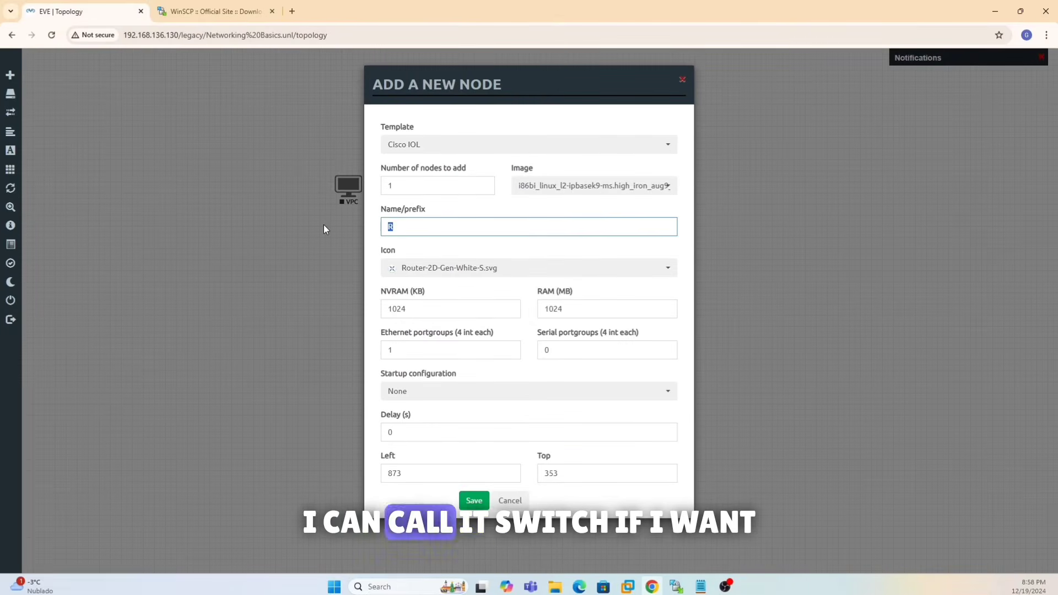
{"action": "type", "text": "Switch"}
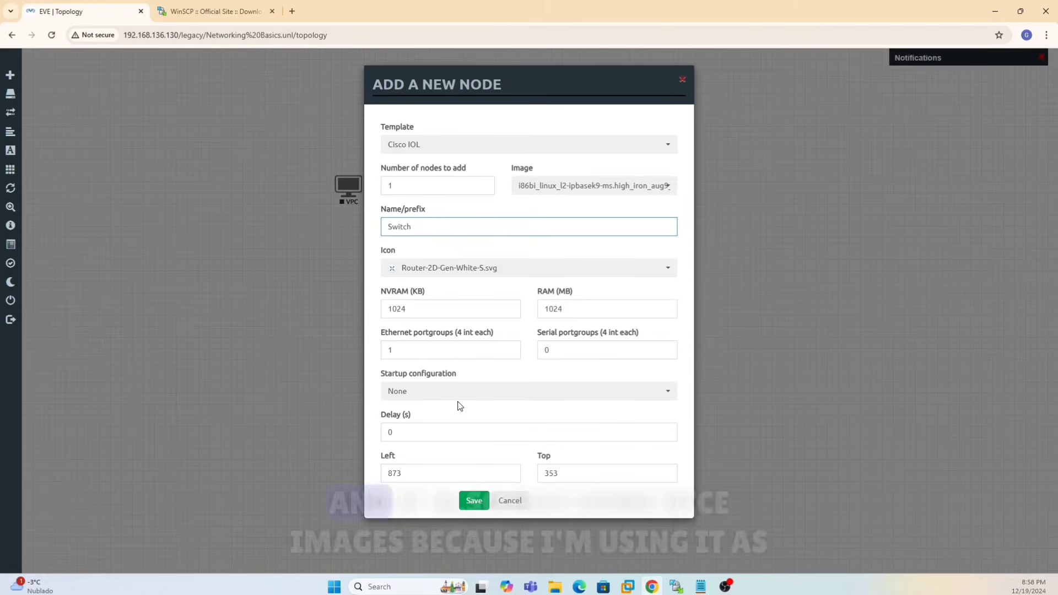
- Set the Switch node's icon to Switch L32.png and save the node
{"action": "left_click", "coordinate": [439, 270]}
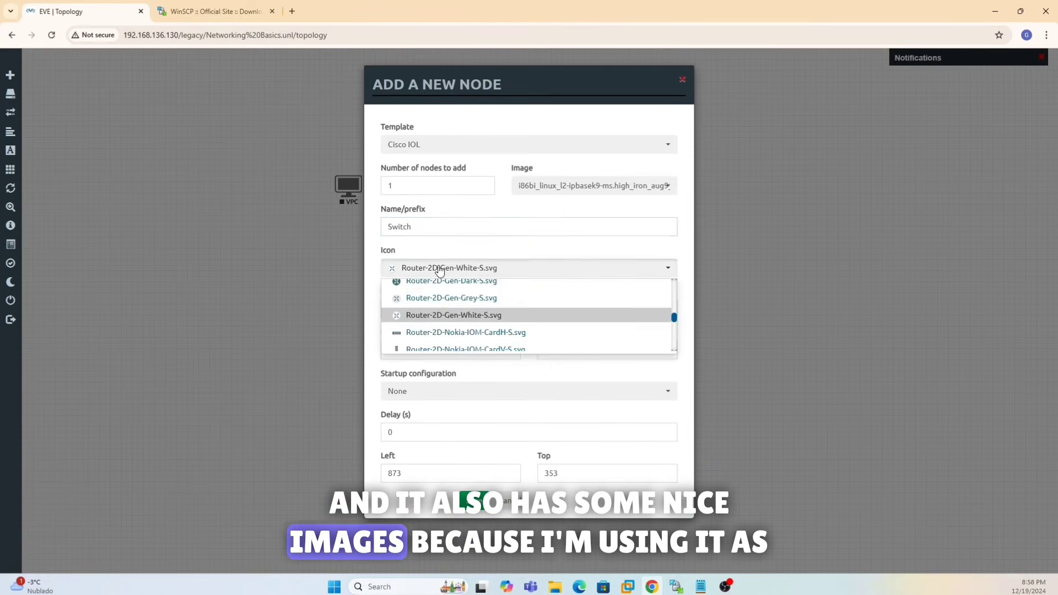
{"action": "scroll", "coordinate": [458, 307], "scroll_direction": "down", "scroll_amount": 3}
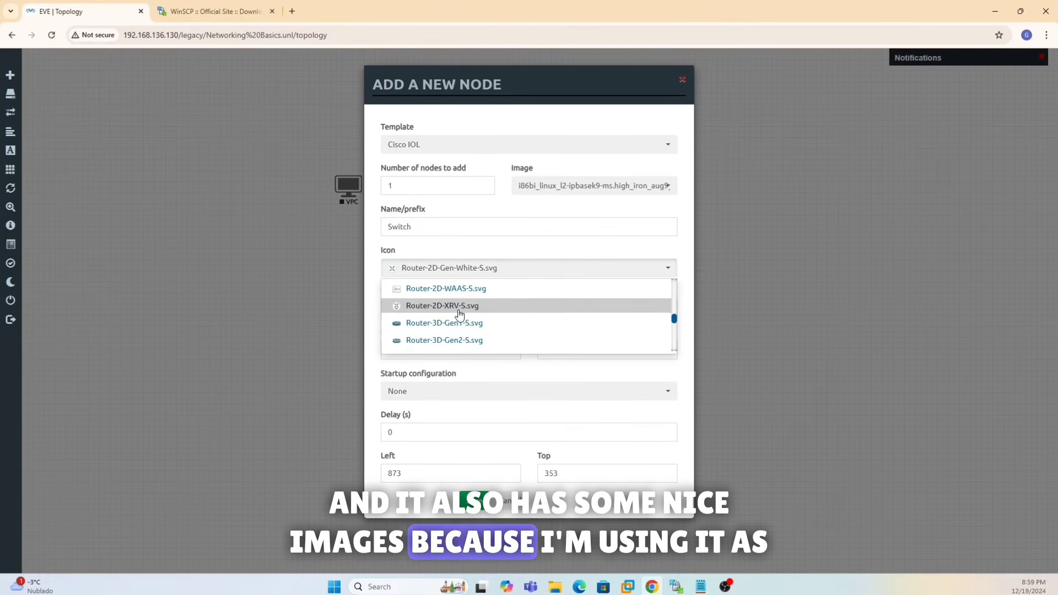
{"action": "scroll", "coordinate": [459, 314], "scroll_direction": "down", "scroll_amount": 5}
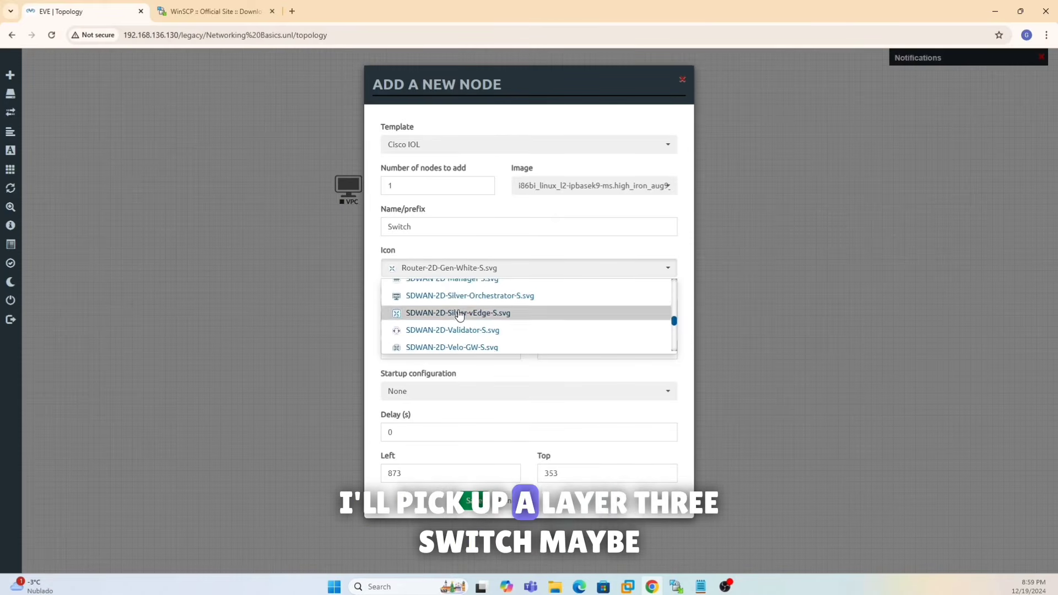
{"action": "scroll", "coordinate": [460, 314], "scroll_direction": "down", "scroll_amount": 4}
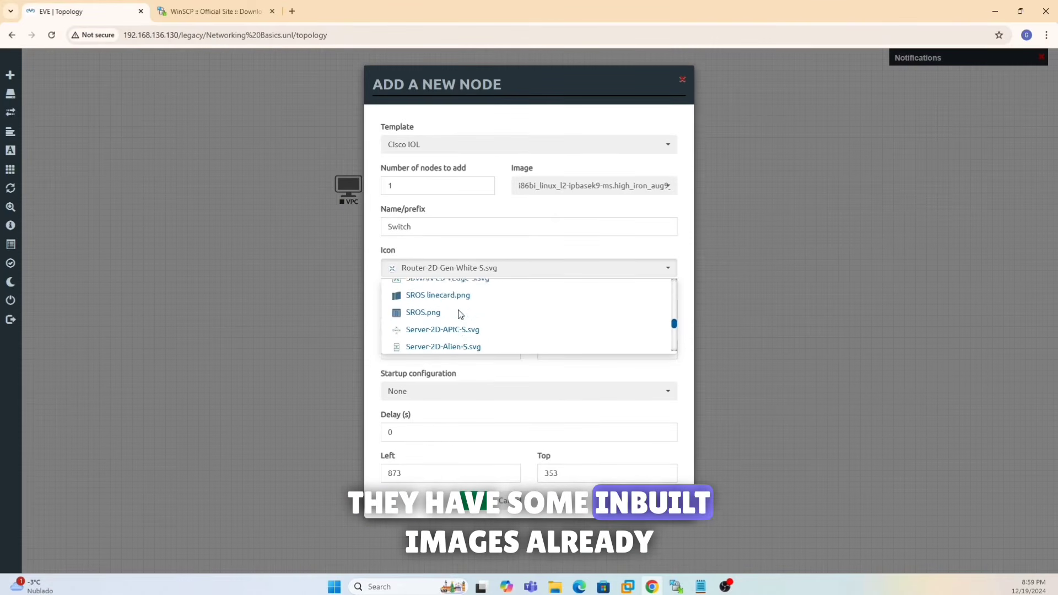
{"action": "scroll", "coordinate": [459, 314], "scroll_direction": "down", "scroll_amount": 5}
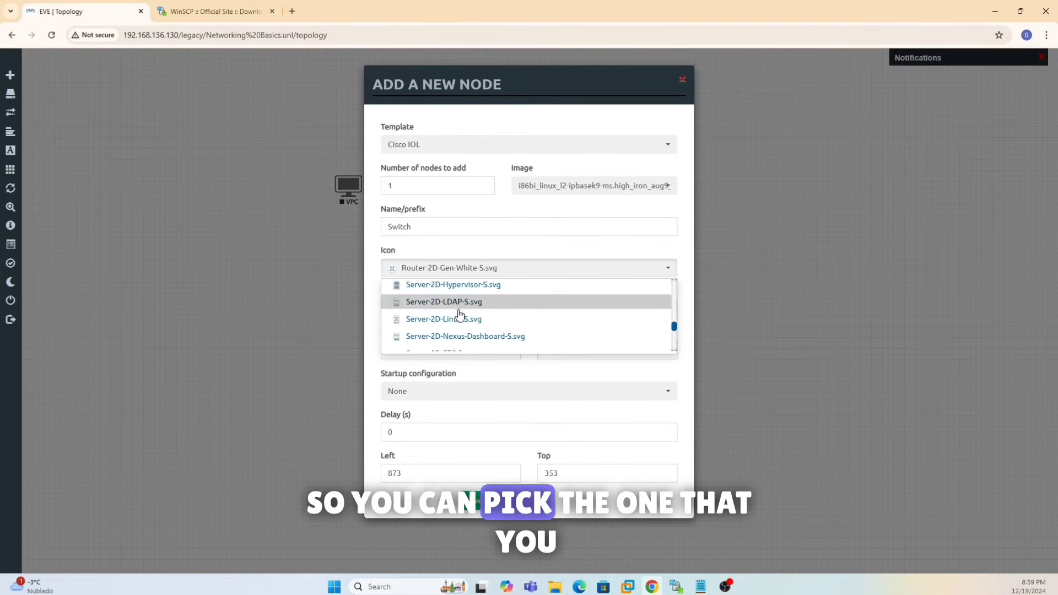
{"action": "scroll", "coordinate": [459, 314], "scroll_direction": "down", "scroll_amount": 4}
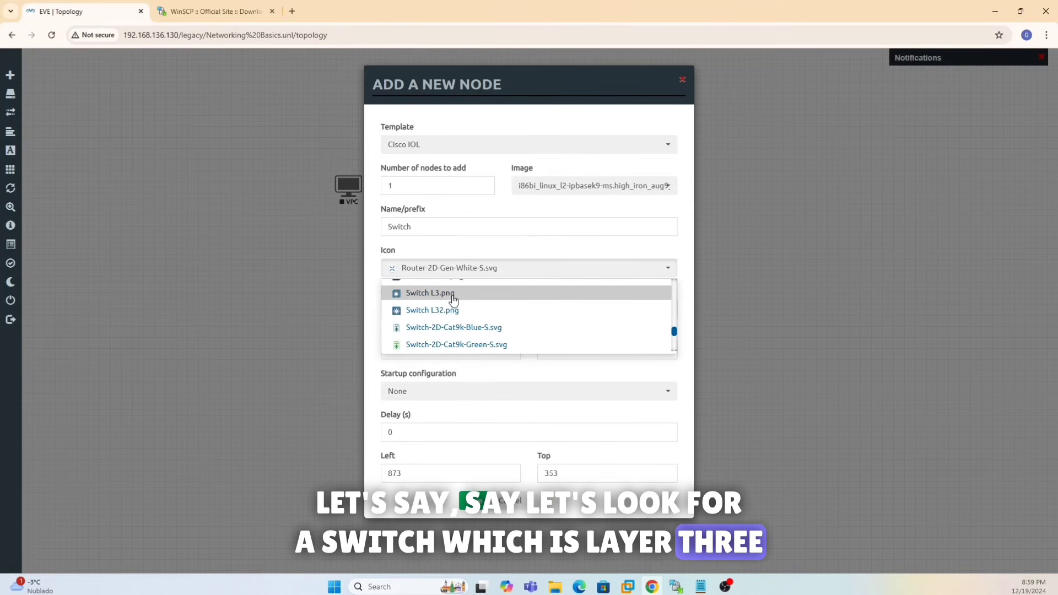
{"action": "left_click", "coordinate": [453, 300]}
{"action": "left_click", "coordinate": [444, 267]}
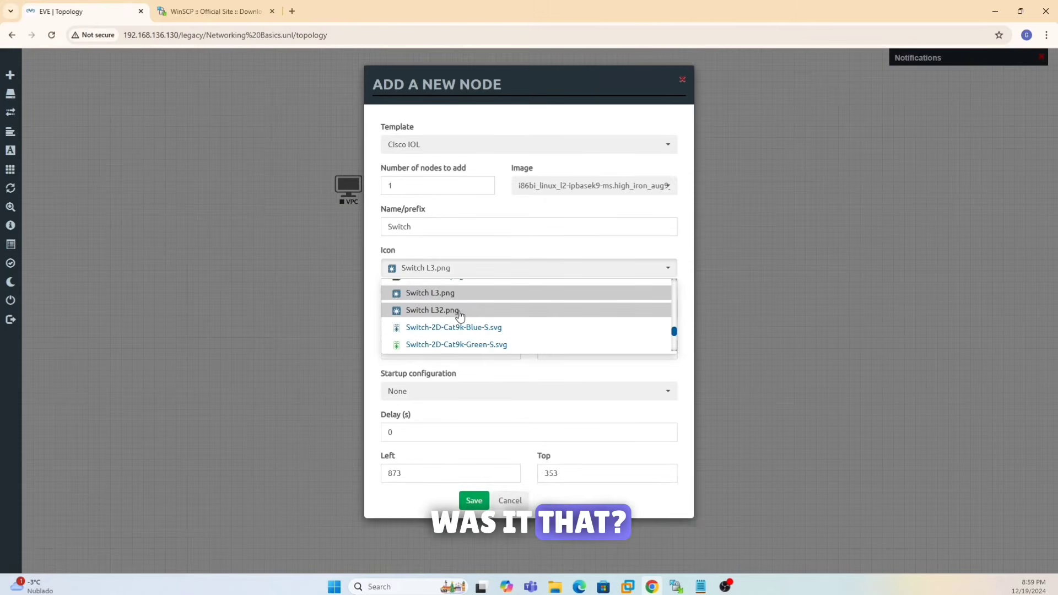
{"action": "left_click", "coordinate": [460, 311]}
{"action": "left_click", "coordinate": [468, 500]}
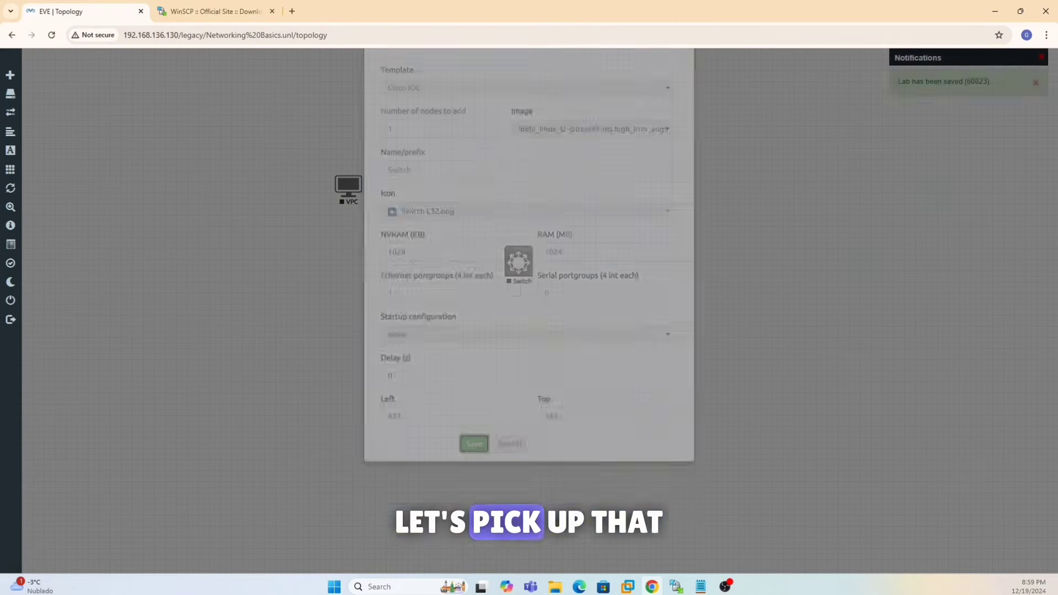
- Start the Switch node and launch its console, allowing the terminal client
{"action": "right_click", "coordinate": [520, 269]}
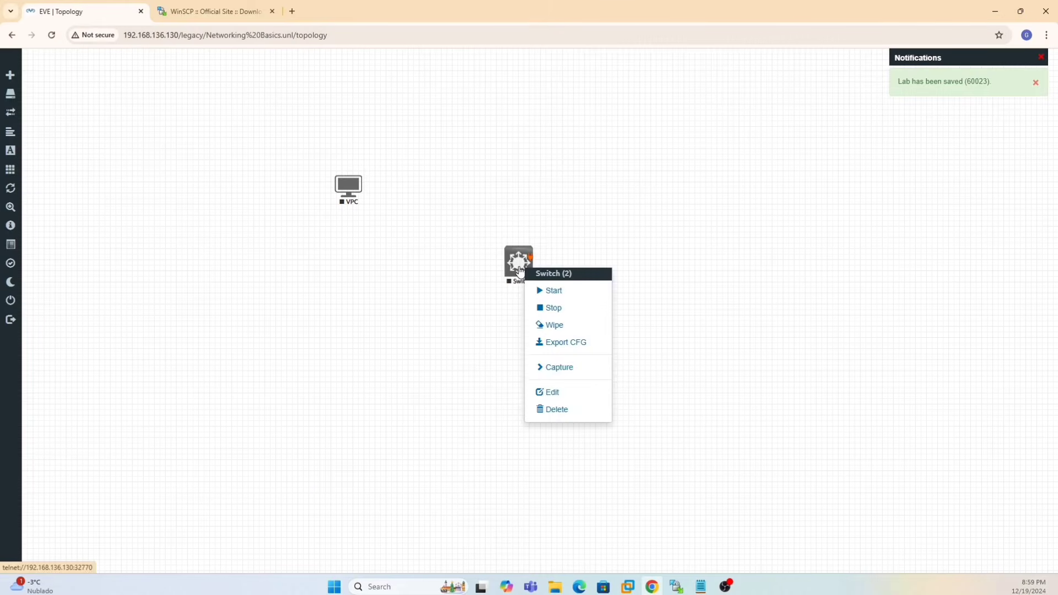
{"action": "left_click", "coordinate": [551, 291]}
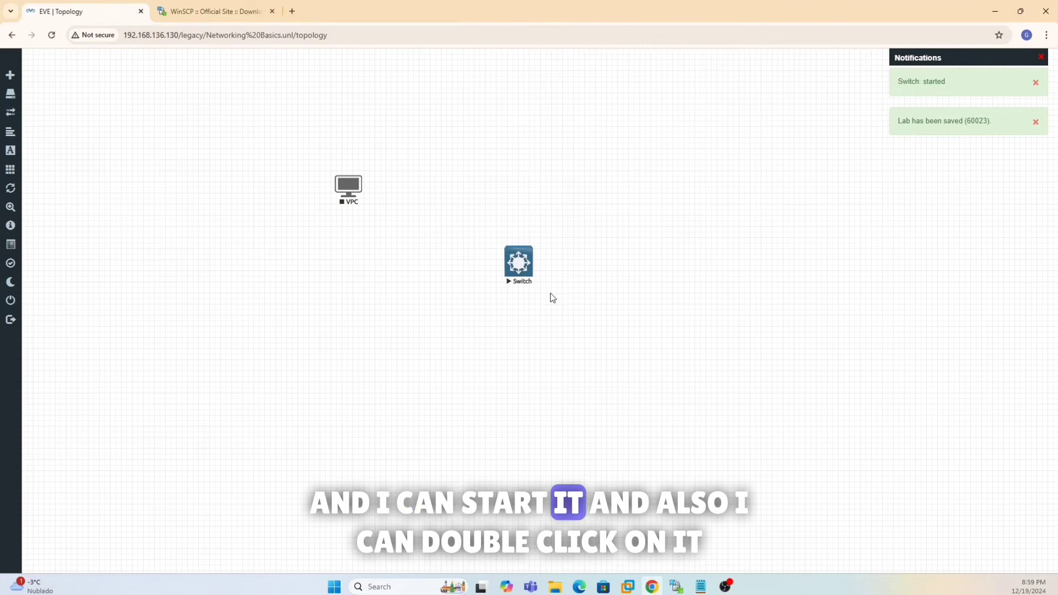
{"action": "right_click", "coordinate": [530, 266]}
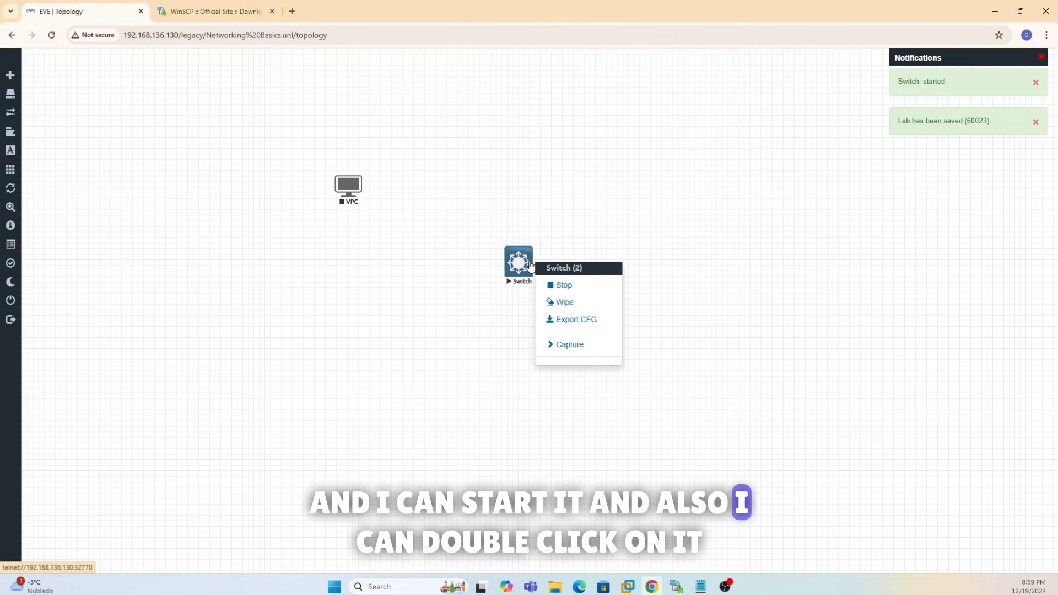
{"action": "double_click", "coordinate": [520, 266]}
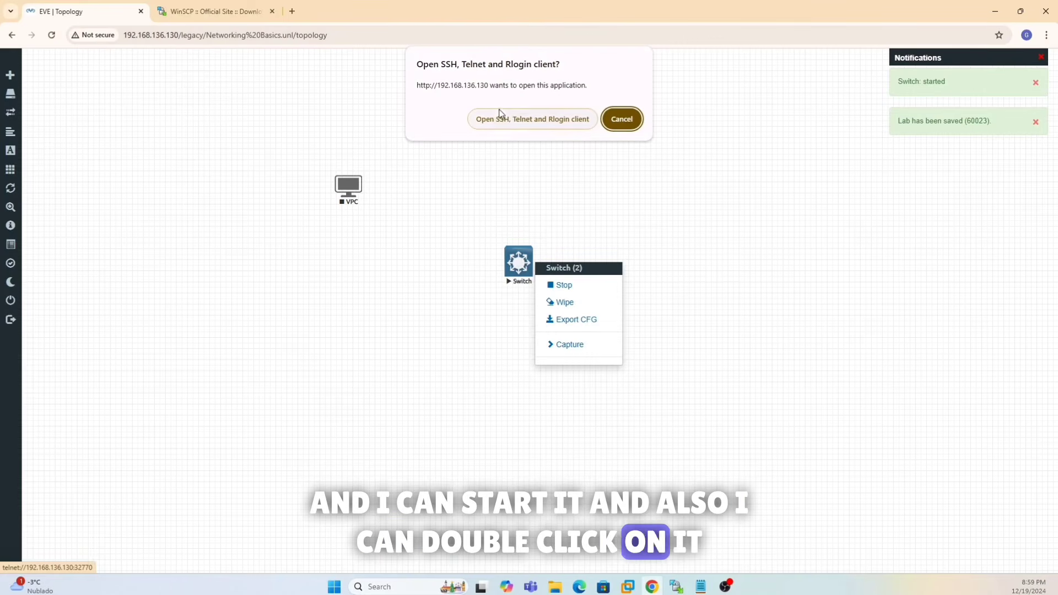
{"action": "left_click", "coordinate": [516, 123]}
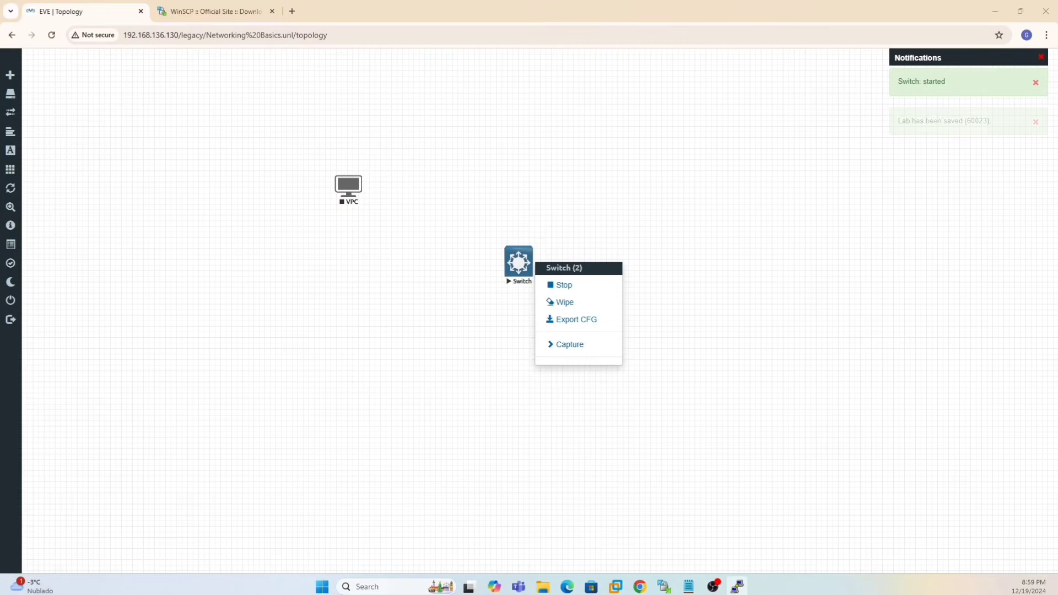
- Dock the Switch PuTTY console on the right half of the screen
{"action": "left_click_drag", "start_coordinate": [0, 260], "coordinate": [1056, 162]}
{"action": "left_click_drag", "start_coordinate": [755, 186], "coordinate": [641, 249]}
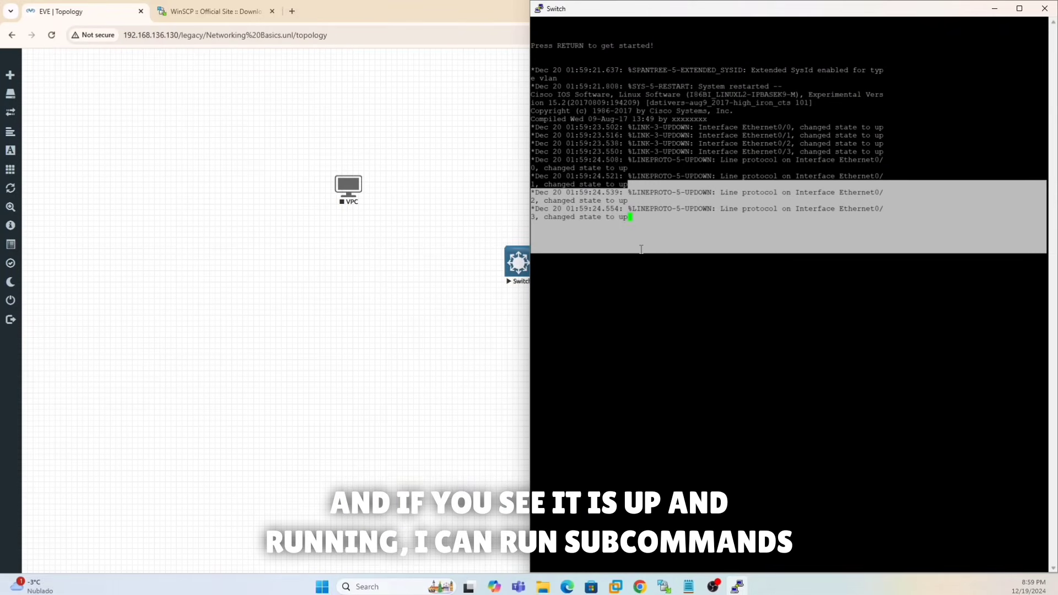
{"action": "left_click", "coordinate": [677, 318]}
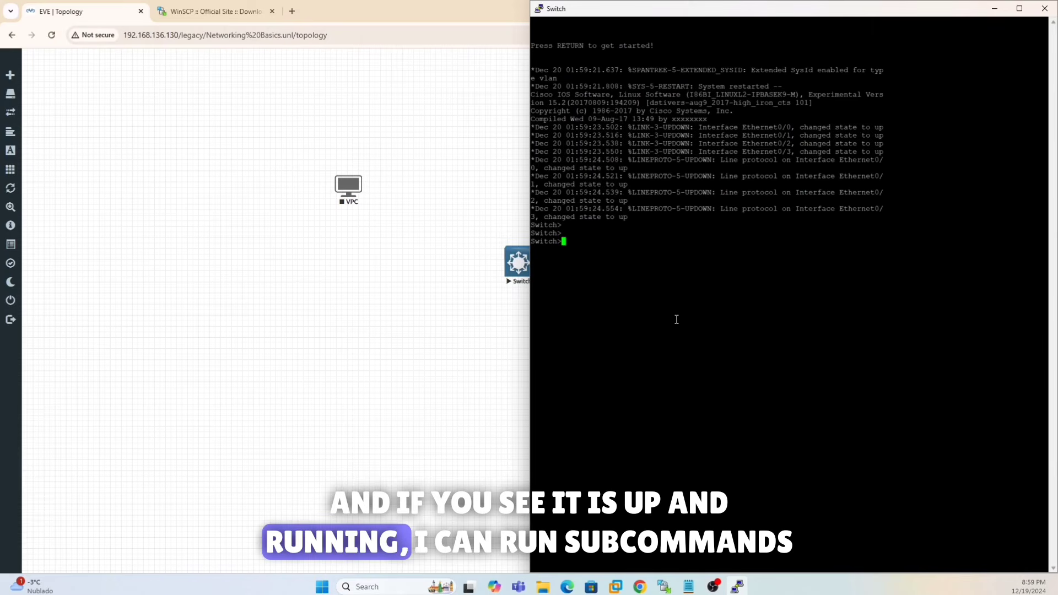
- Run 'en' then 'sh ip int brief', showing Ethernet0/0–0/3 up, then minimize the console
{"action": "type", "text": "en"}
{"action": "key", "text": "Return"}
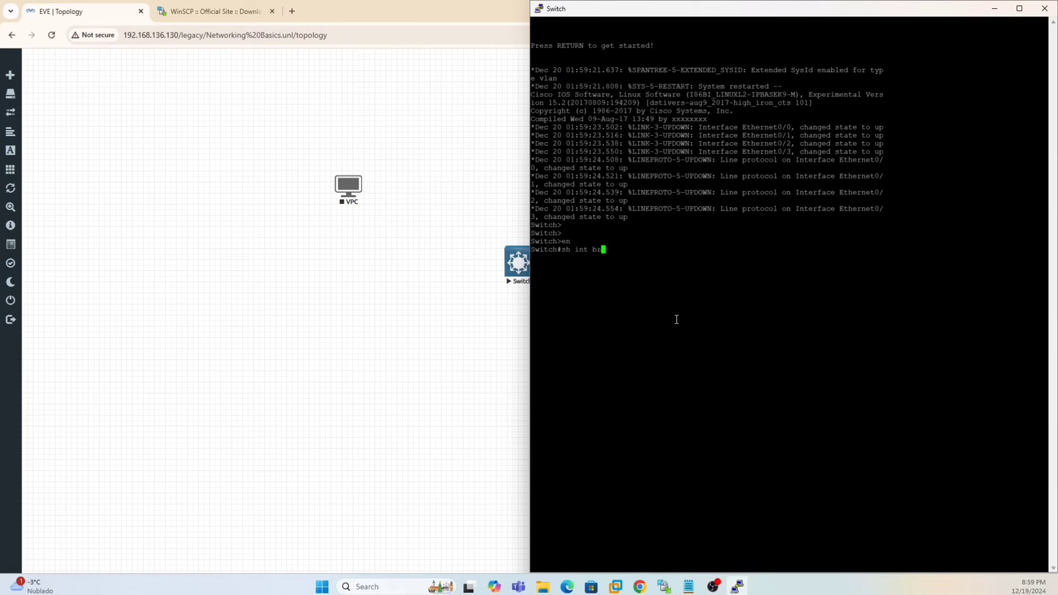
{"action": "type", "text": "sh int brief"}
{"action": "type", "text": "ip"}
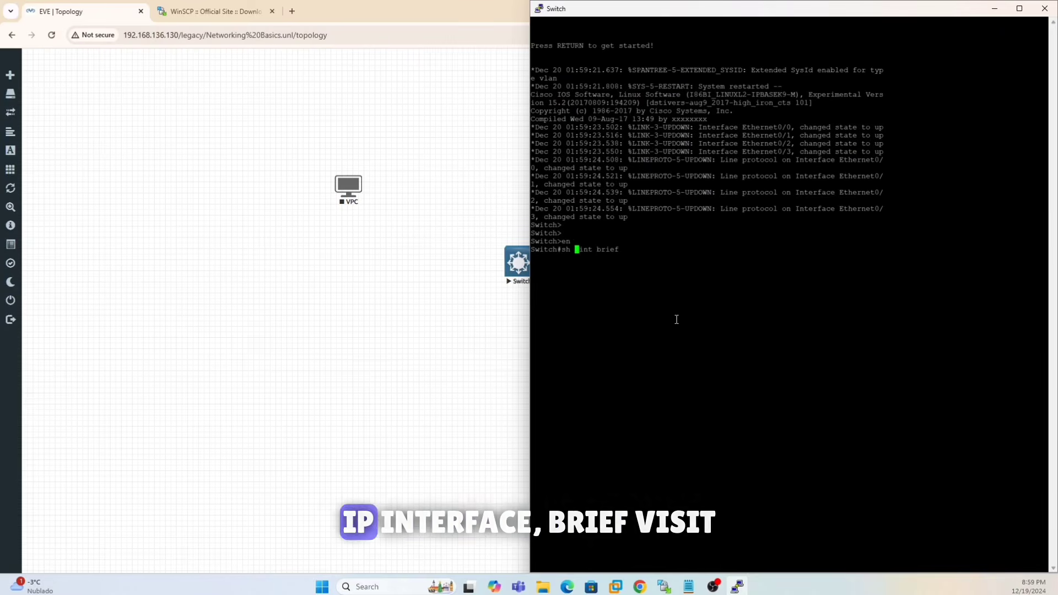
{"action": "key", "text": "Return"}
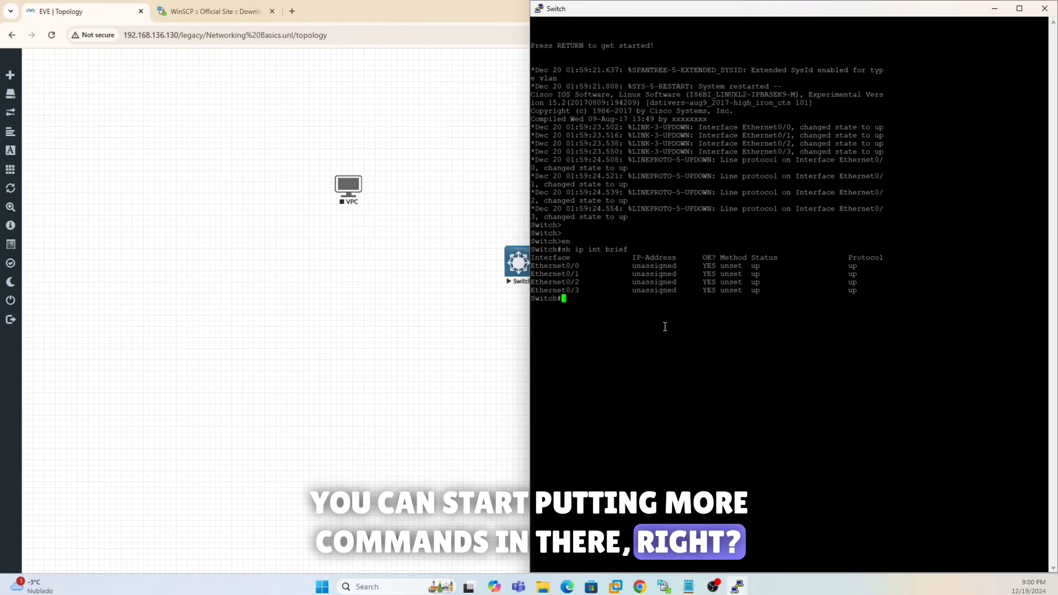
{"action": "left_click", "coordinate": [995, 9]}
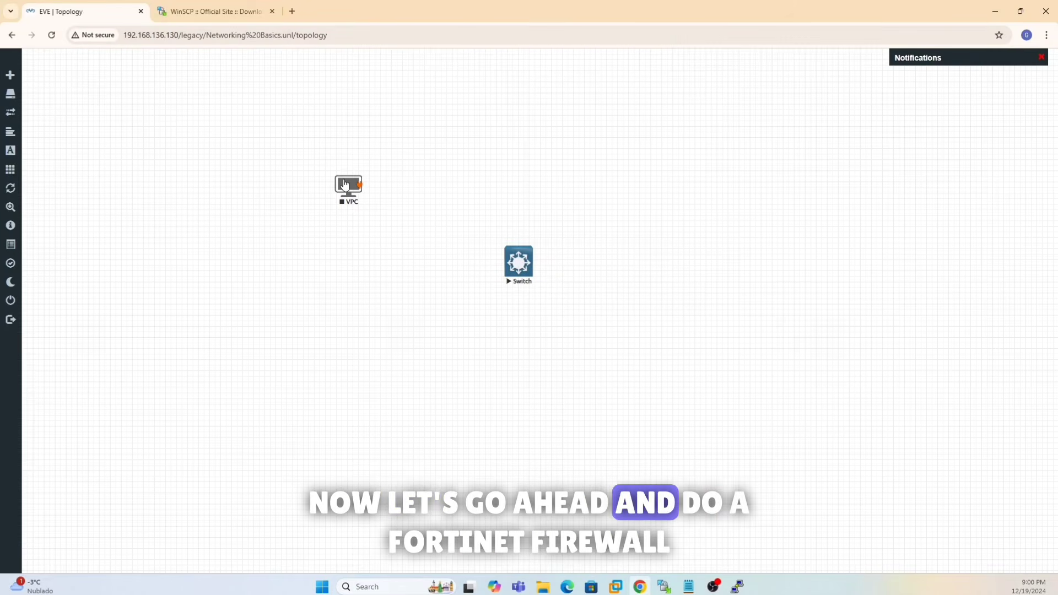
- Move the VPC below the Switch and confirm Fortinet FortiGate is greyed out in the node templates
{"action": "left_click_drag", "start_coordinate": [346, 184], "coordinate": [447, 336]}
{"action": "left_click_drag", "start_coordinate": [515, 329], "coordinate": [524, 276]}
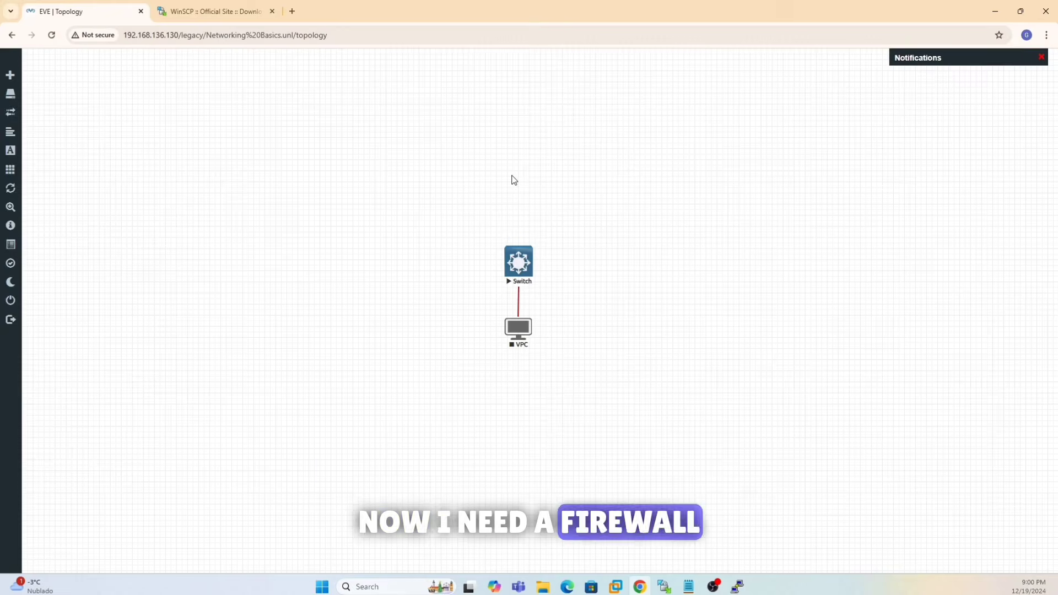
{"action": "right_click", "coordinate": [435, 154]}
{"action": "left_click", "coordinate": [462, 175]}
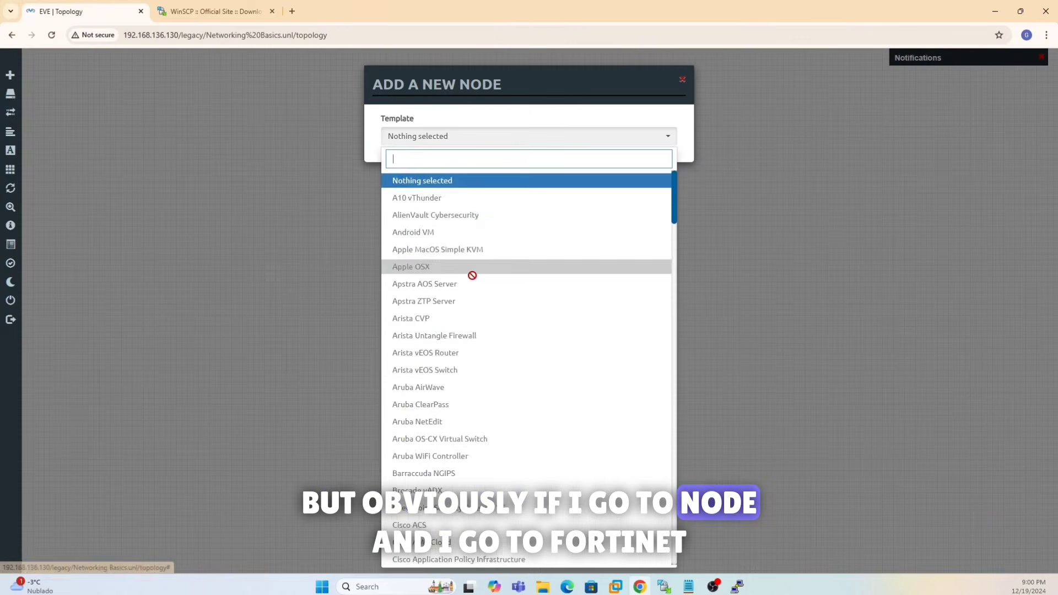
{"action": "scroll", "coordinate": [470, 287], "scroll_direction": "down", "scroll_amount": 15}
{"action": "scroll", "coordinate": [473, 302], "scroll_direction": "down", "scroll_amount": 20}
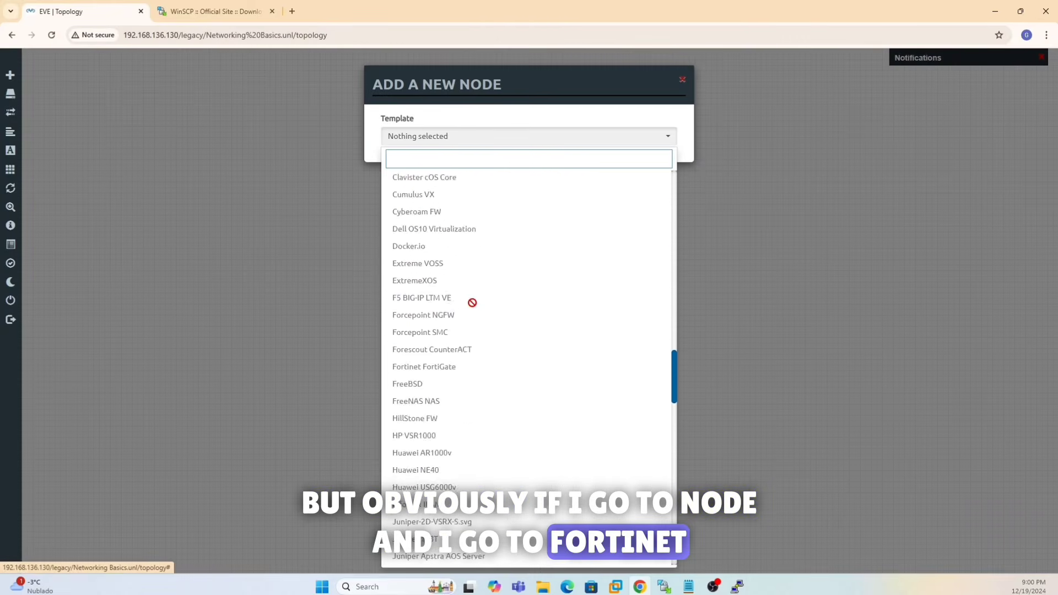
{"action": "scroll", "coordinate": [473, 303], "scroll_direction": "down", "scroll_amount": 12}
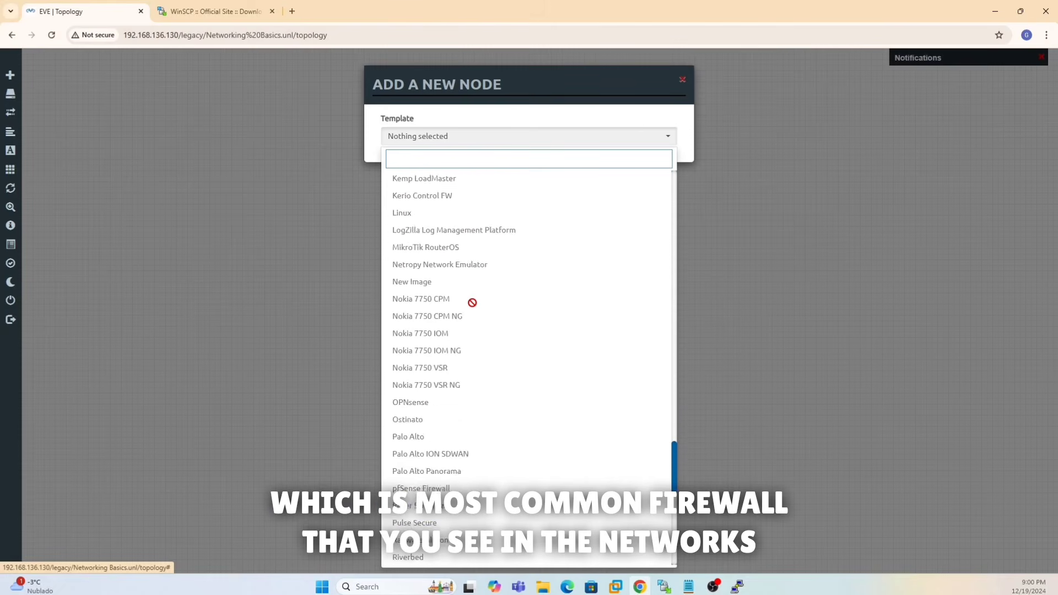
{"action": "scroll", "coordinate": [472, 303], "scroll_direction": "down", "scroll_amount": 3}
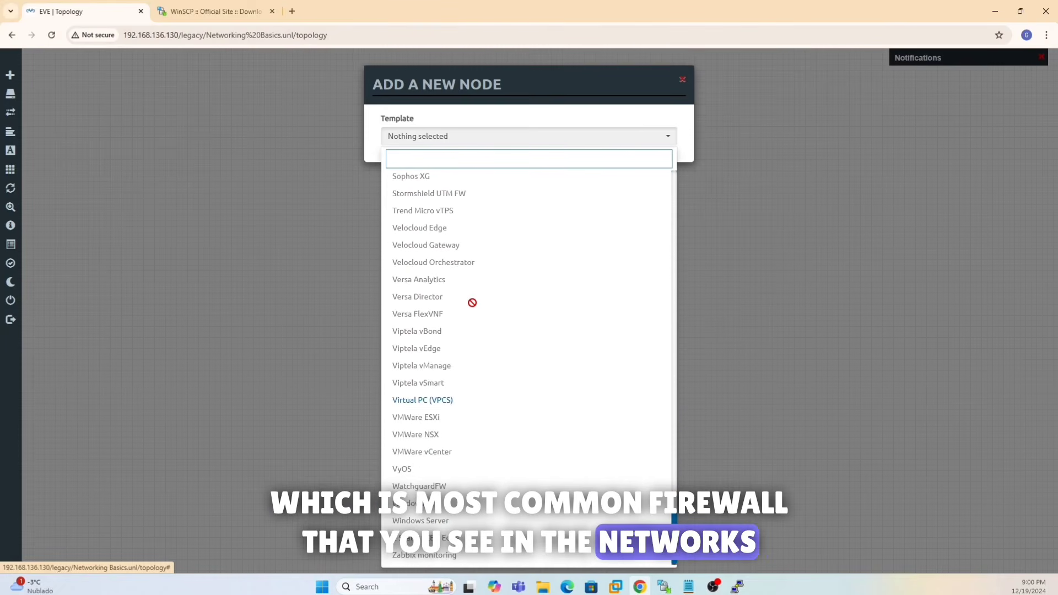
{"action": "scroll", "coordinate": [473, 303], "scroll_direction": "up", "scroll_amount": 15}
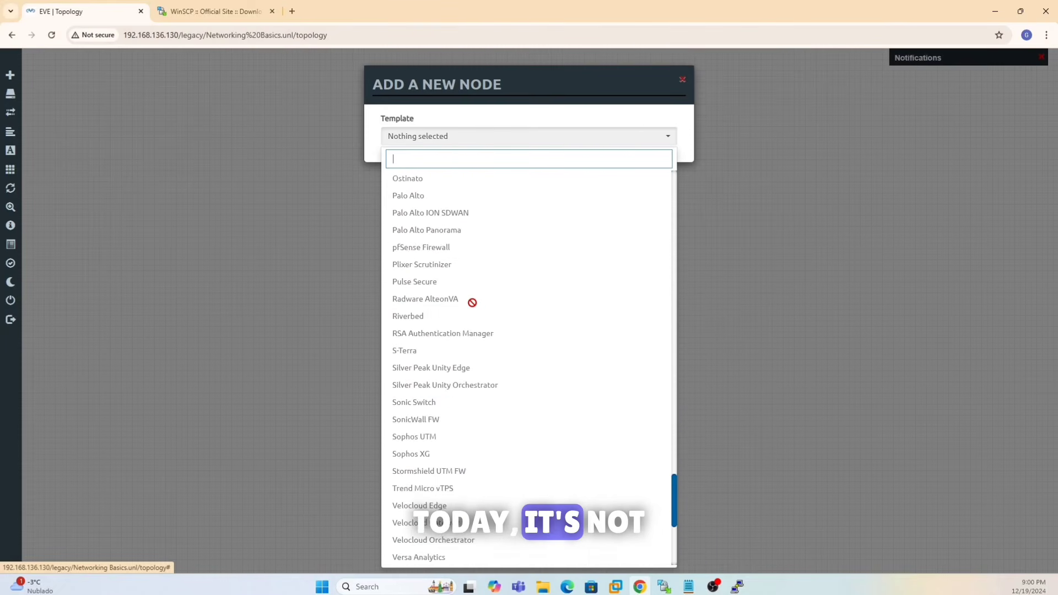
{"action": "scroll", "coordinate": [472, 302], "scroll_direction": "up", "scroll_amount": 10}
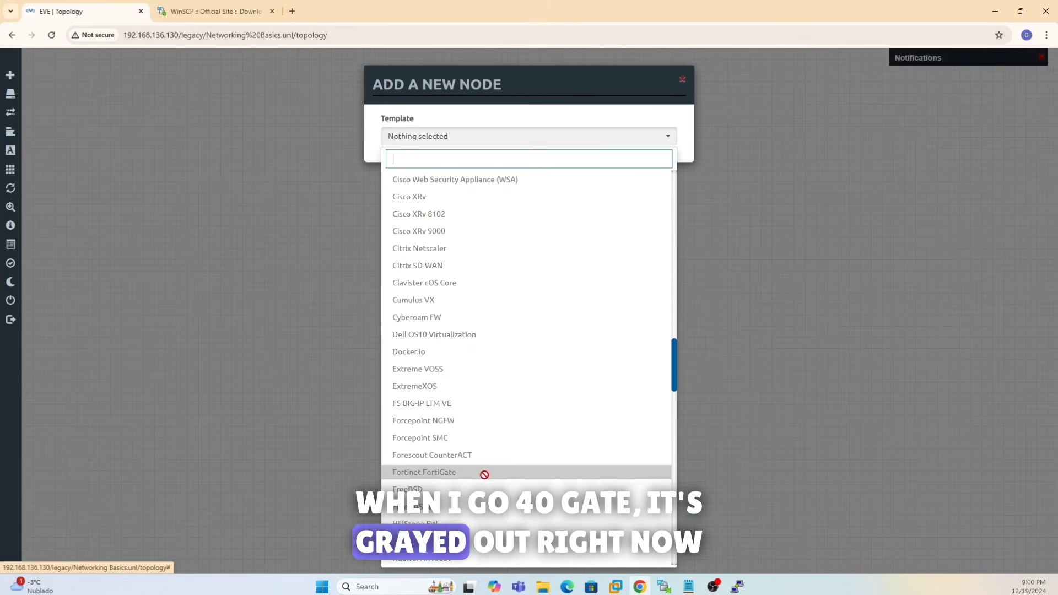
{"action": "left_click", "coordinate": [838, 313]}
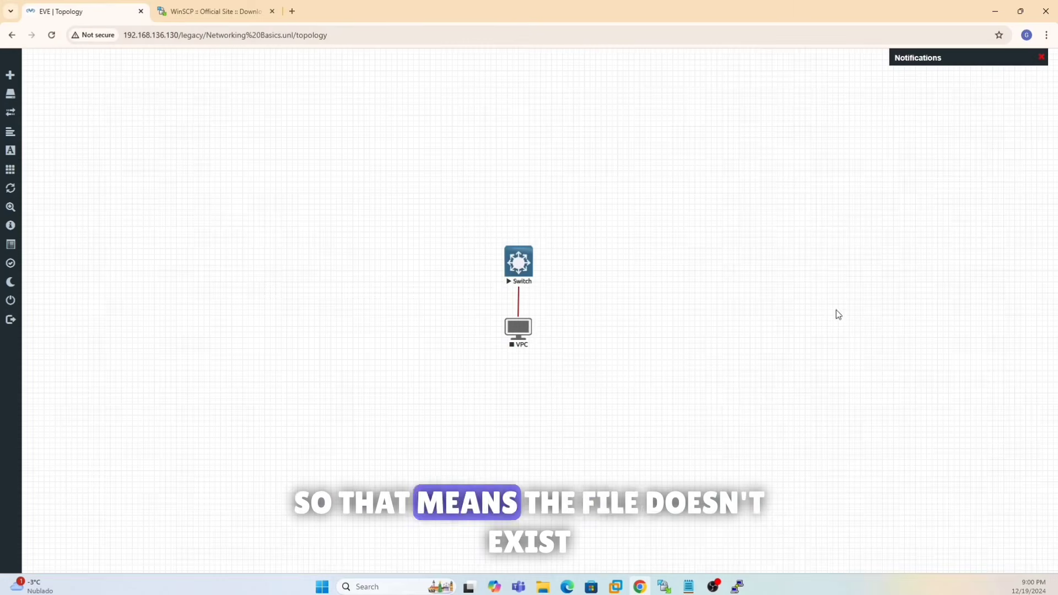
{"action": "left_click", "coordinate": [995, 11]}
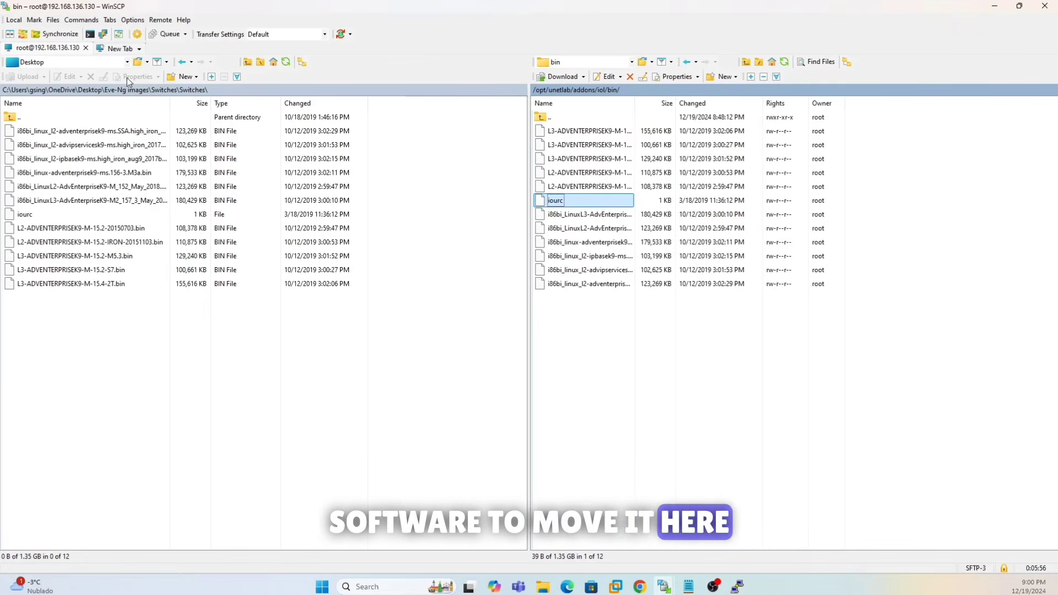
- Show the local Eve-Ng images folder and the server's /opt/unetlab/addons/qemu folder
{"action": "left_click", "coordinate": [26, 118]}
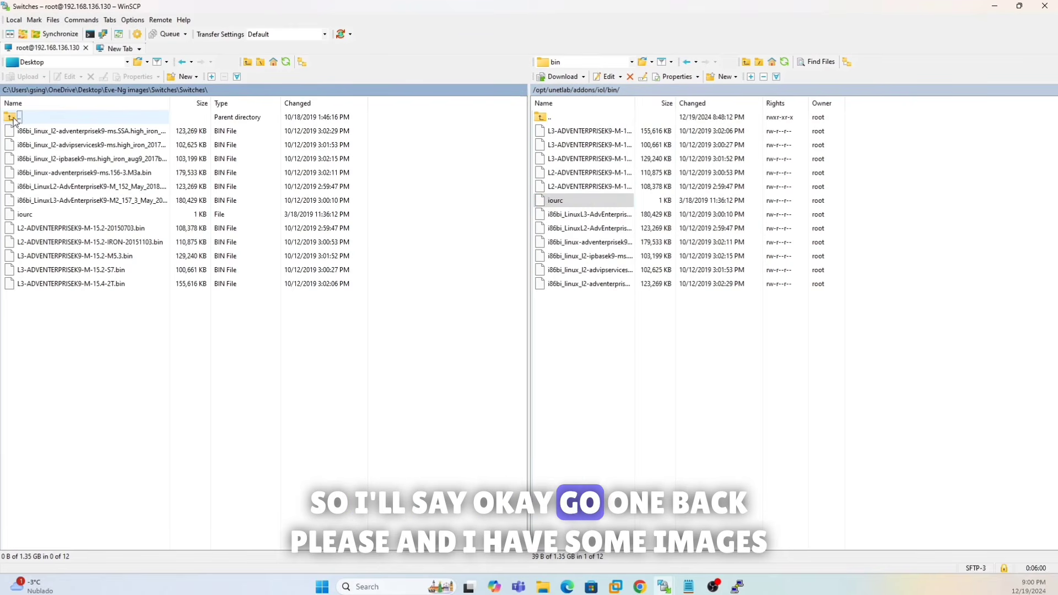
{"action": "left_click", "coordinate": [164, 91]}
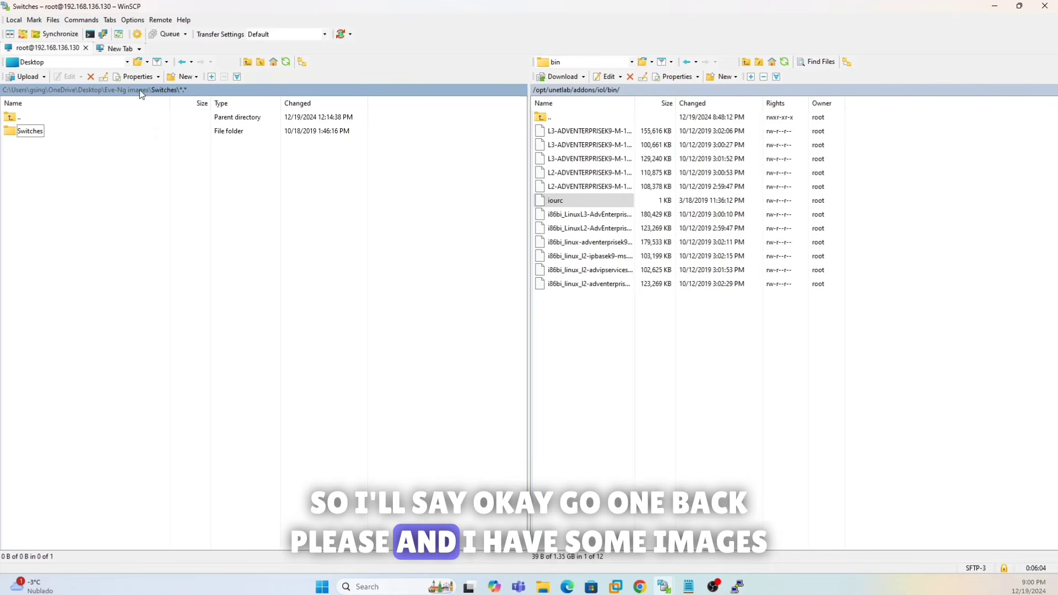
{"action": "left_click", "coordinate": [140, 90]}
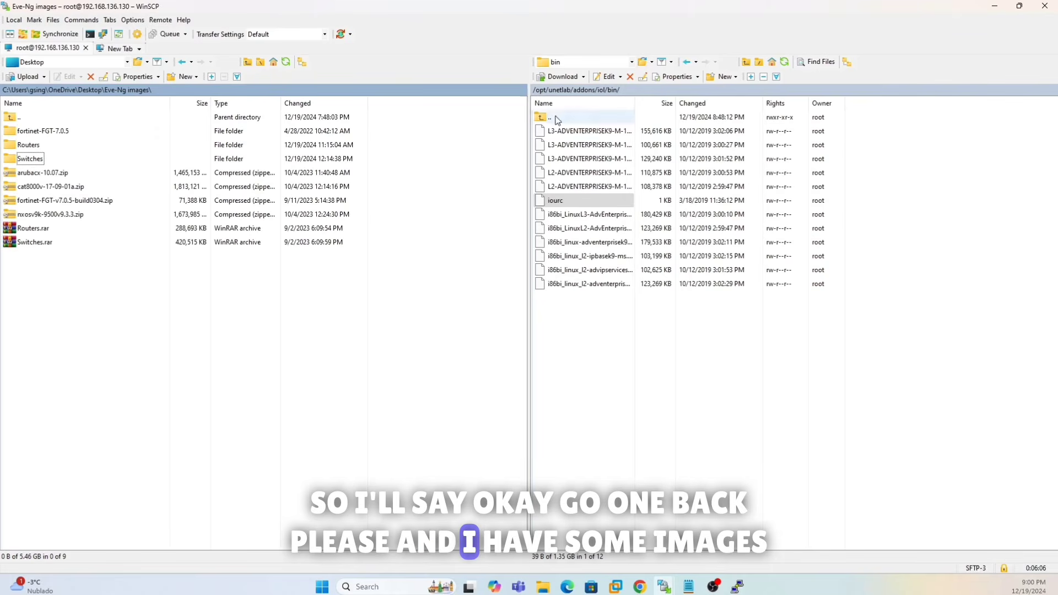
{"action": "left_click", "coordinate": [605, 91]}
{"action": "left_click", "coordinate": [590, 91]}
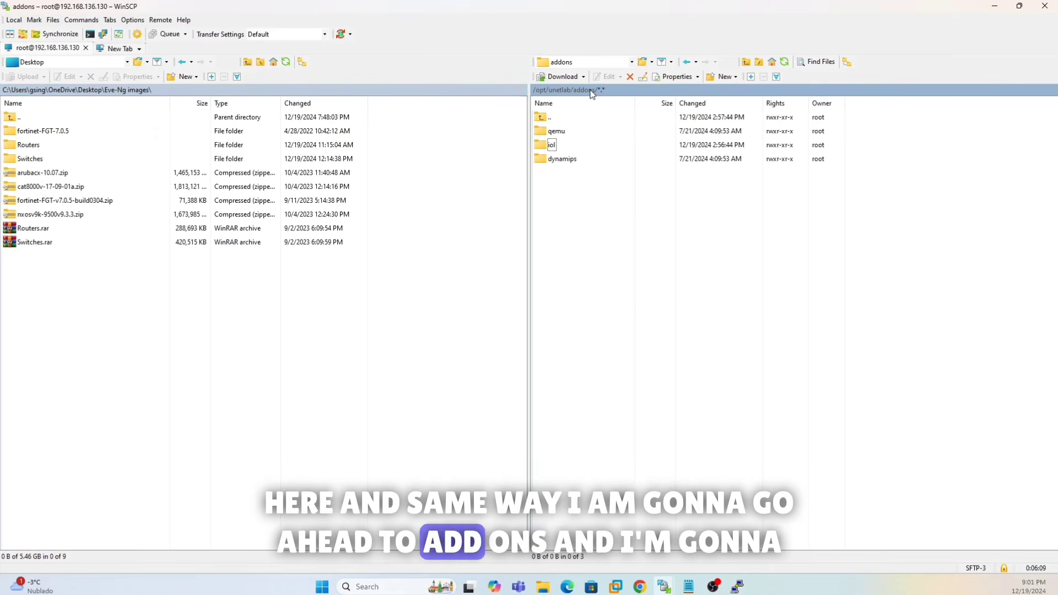
{"action": "double_click", "coordinate": [563, 135]}
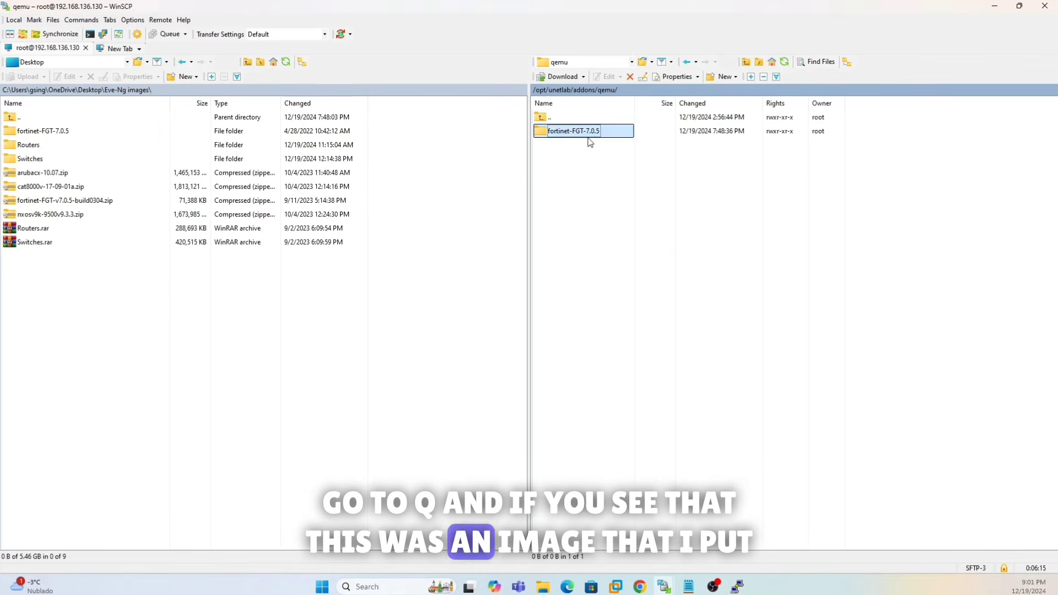
- Delete the fortinet-FGT-7.0.5 folder from the server, skipping the listing errors
{"action": "left_click", "coordinate": [630, 78]}
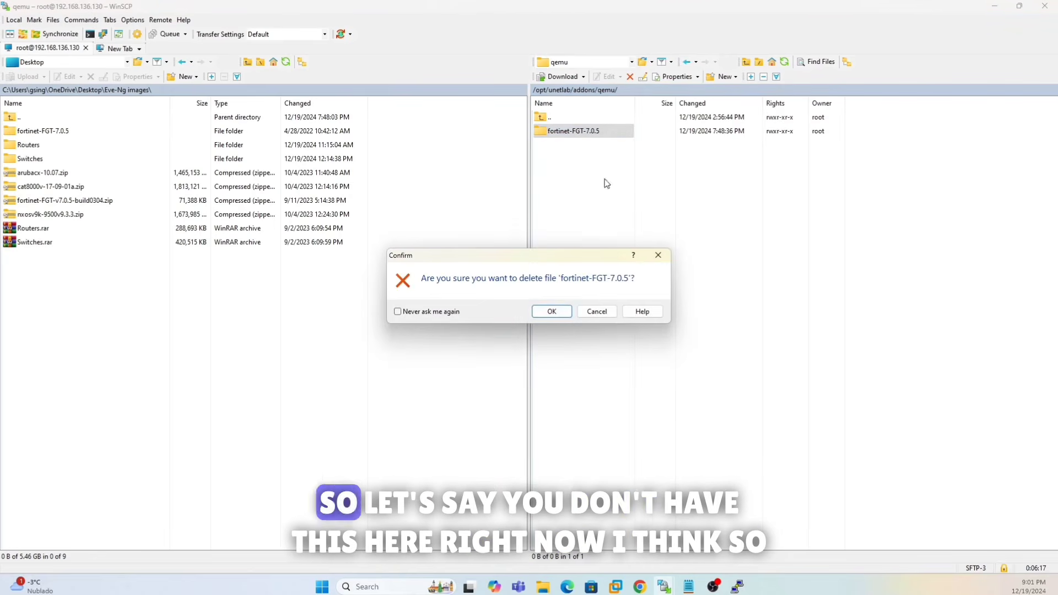
{"action": "left_click", "coordinate": [550, 309]}
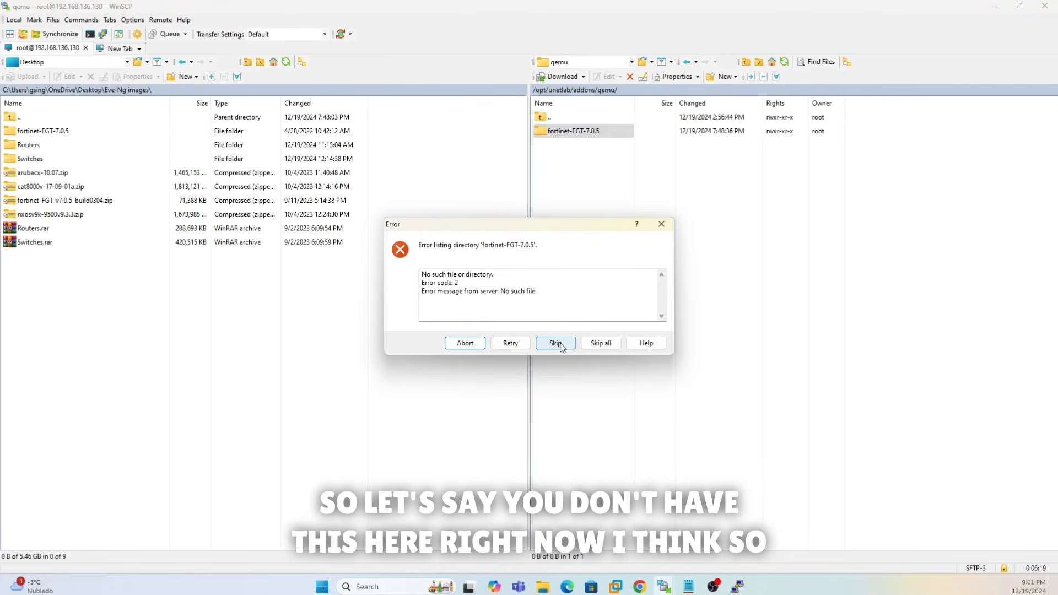
{"action": "left_click", "coordinate": [604, 343]}
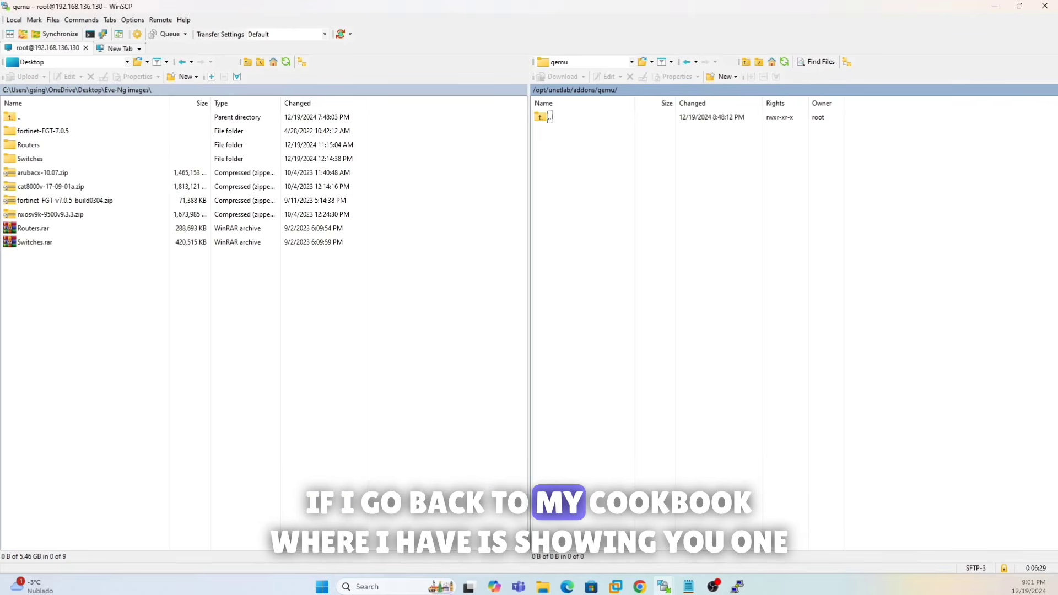
- Find the Fortinet FW row in the Qemu image namings table: fortinet- prefix and virtioa disk
{"action": "left_click", "coordinate": [567, 586]}
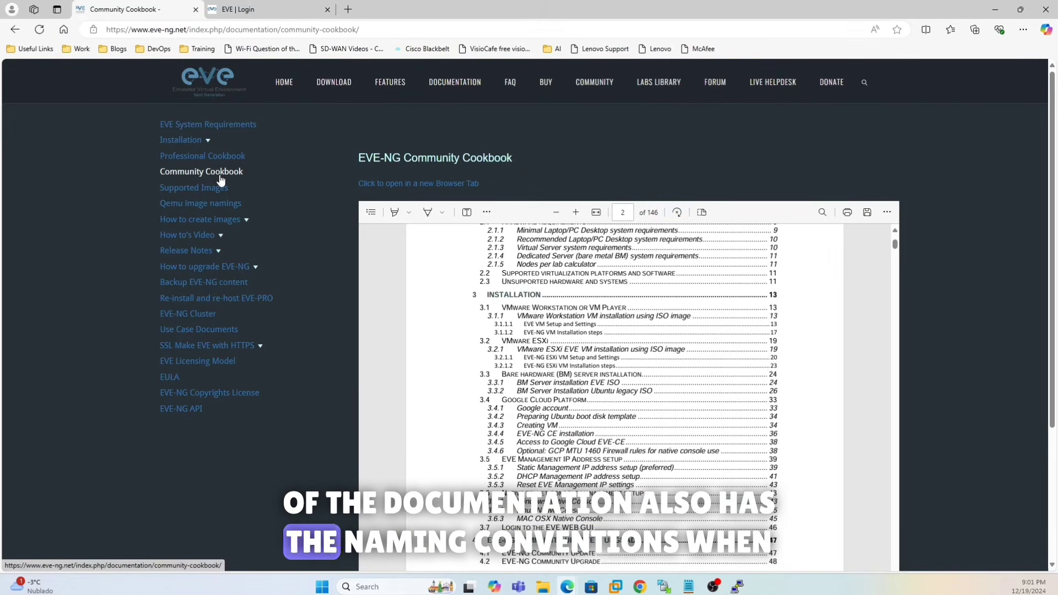
{"action": "left_click", "coordinate": [215, 205]}
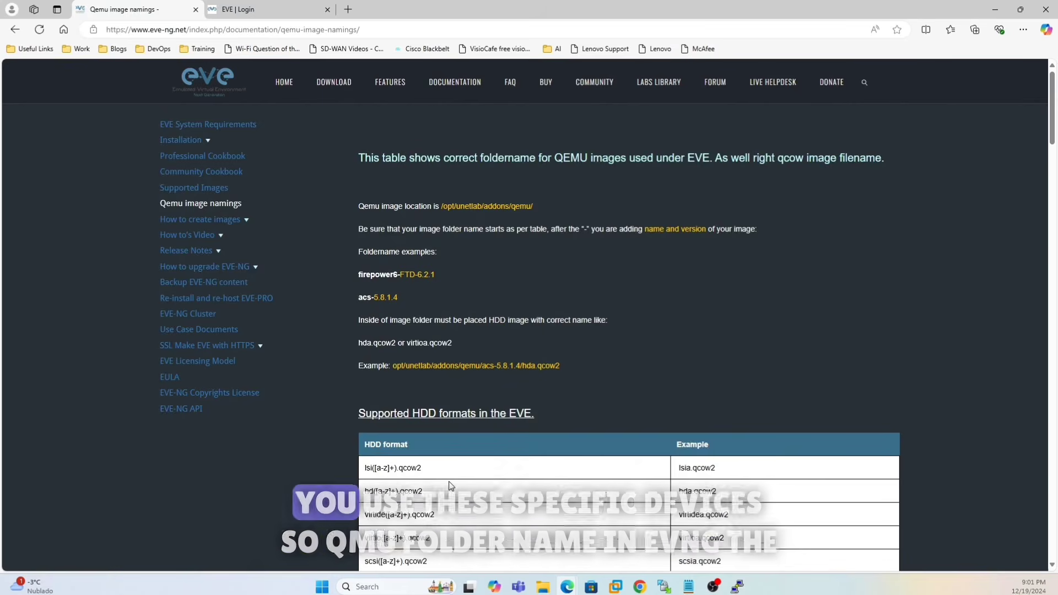
{"action": "scroll", "coordinate": [450, 486], "scroll_direction": "down", "scroll_amount": 10}
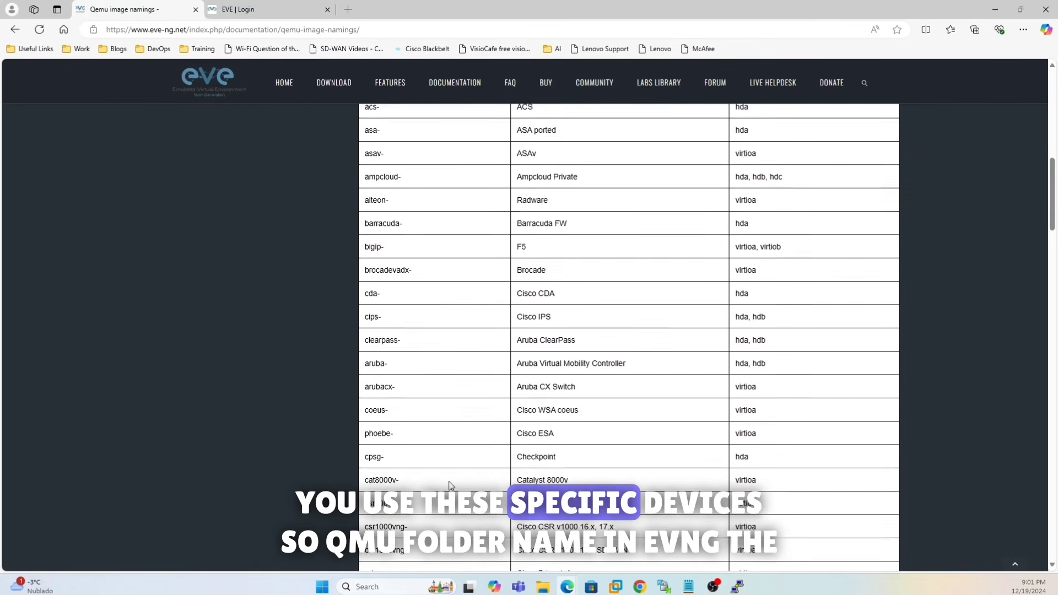
{"action": "scroll", "coordinate": [398, 223], "scroll_direction": "up", "scroll_amount": 3}
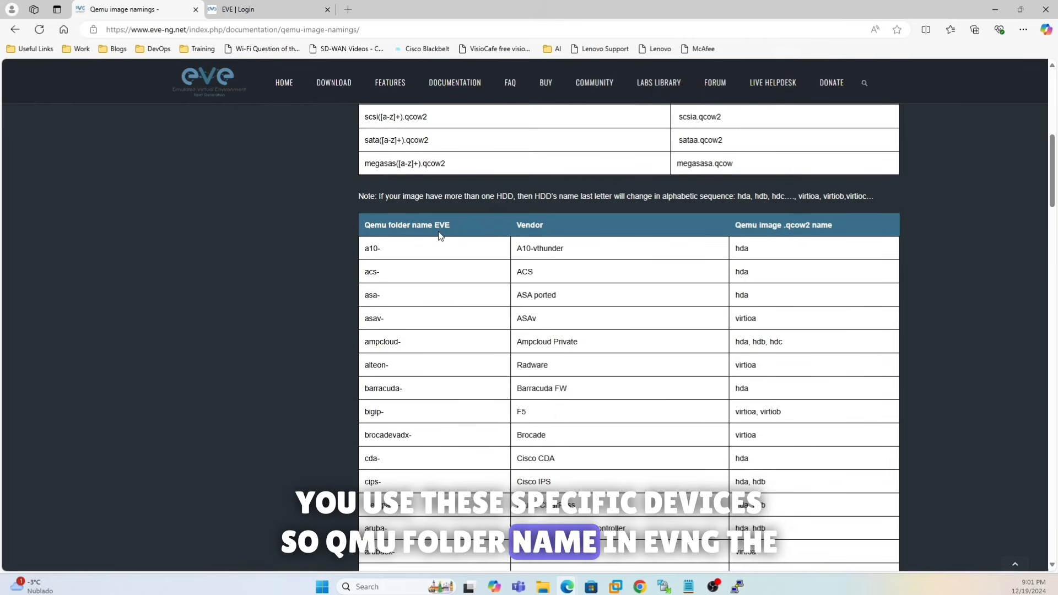
{"action": "scroll", "coordinate": [432, 427], "scroll_direction": "down", "scroll_amount": 4}
{"action": "scroll", "coordinate": [431, 427], "scroll_direction": "down", "scroll_amount": 4}
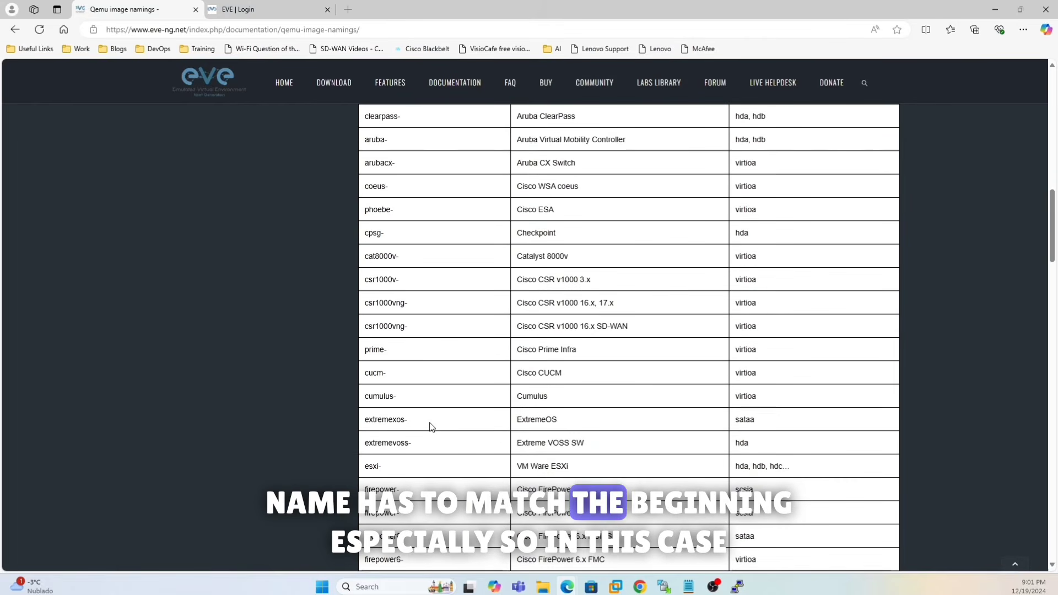
{"action": "scroll", "coordinate": [431, 427], "scroll_direction": "down", "scroll_amount": 3}
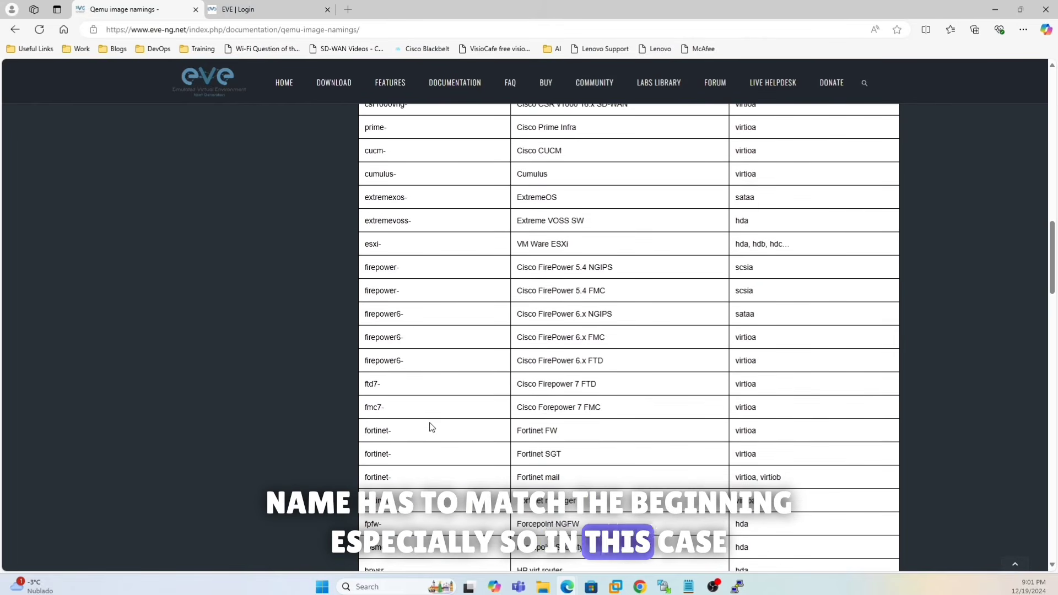
{"action": "left_click_drag", "start_coordinate": [388, 430], "coordinate": [364, 430]}
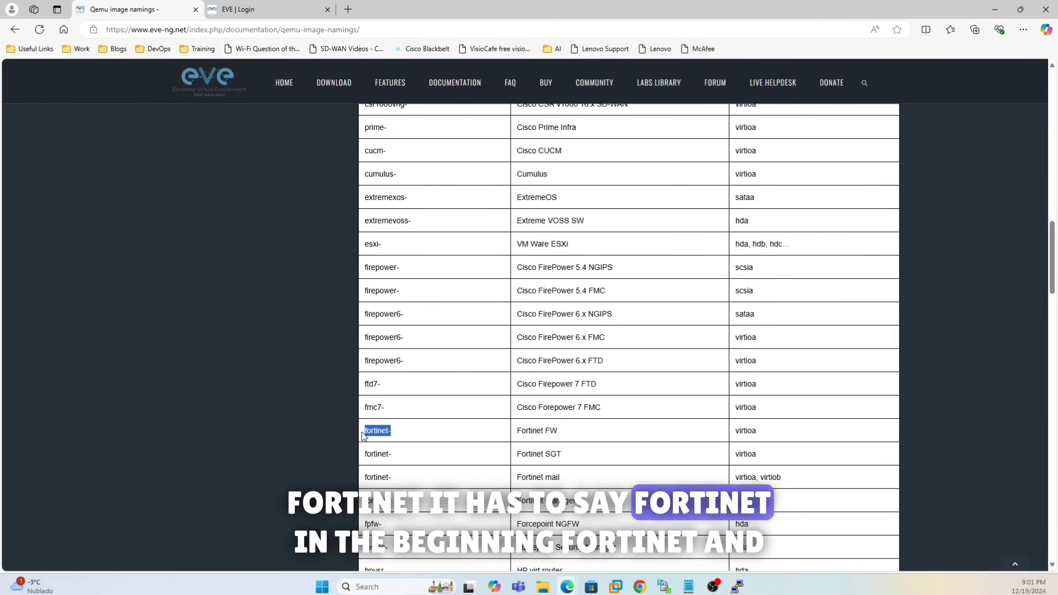
{"action": "left_click", "coordinate": [393, 437]}
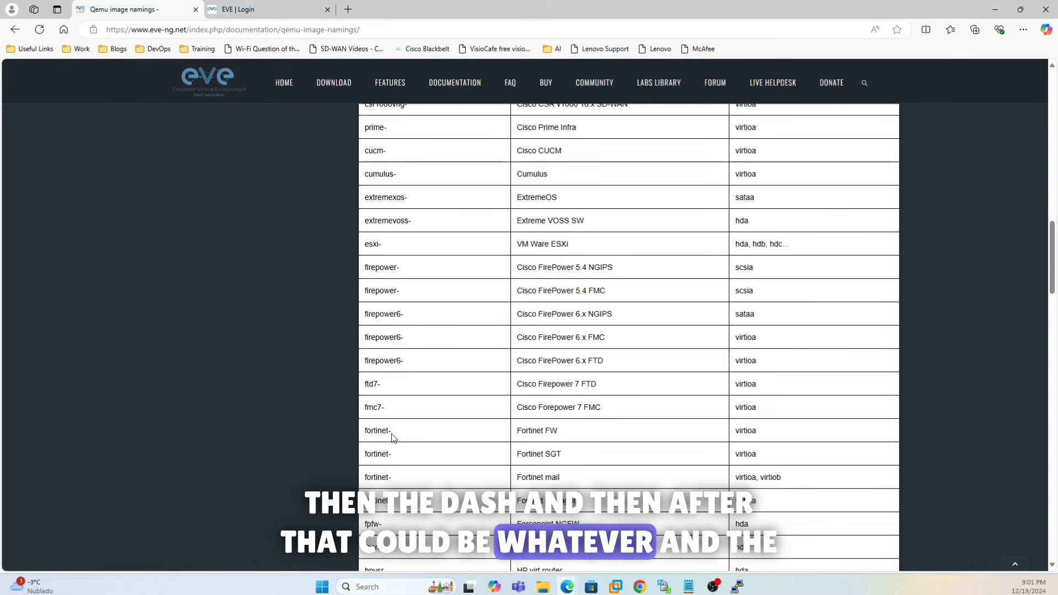
{"action": "left_click_drag", "start_coordinate": [759, 429], "coordinate": [736, 437]}
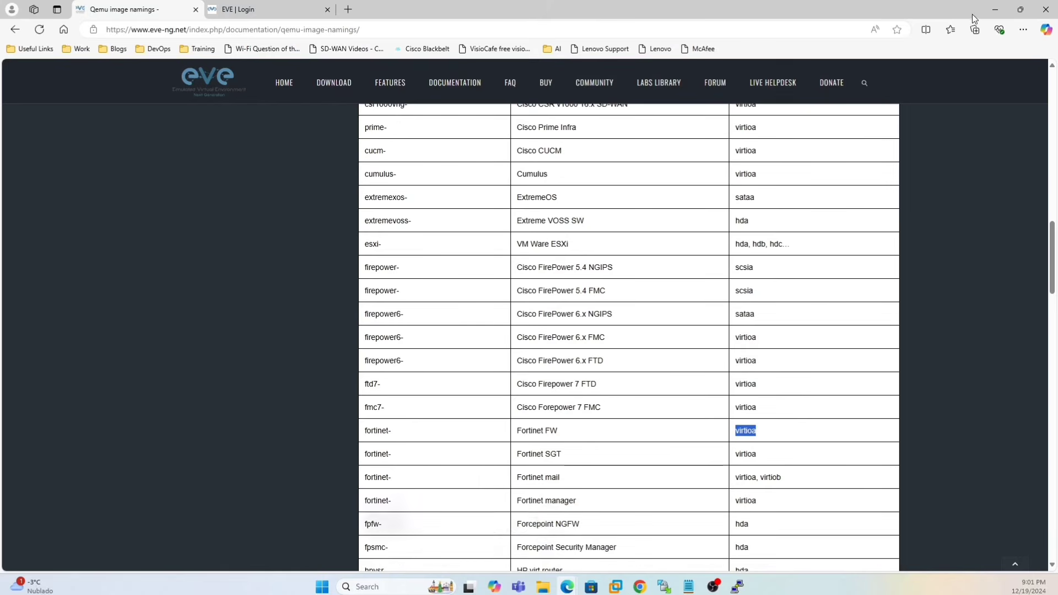
{"action": "left_click", "coordinate": [994, 10]}
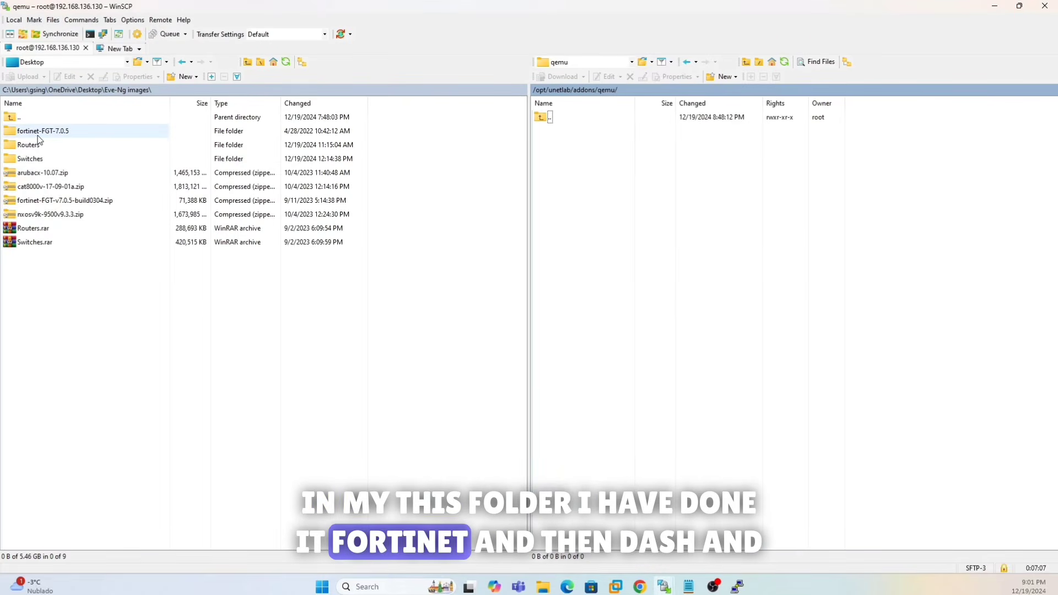
- Check fortinet-FGT-7.0.5 holds virtioa.qcow2, then drag the folder into the server's qemu pane
{"action": "double_click", "coordinate": [66, 132]}
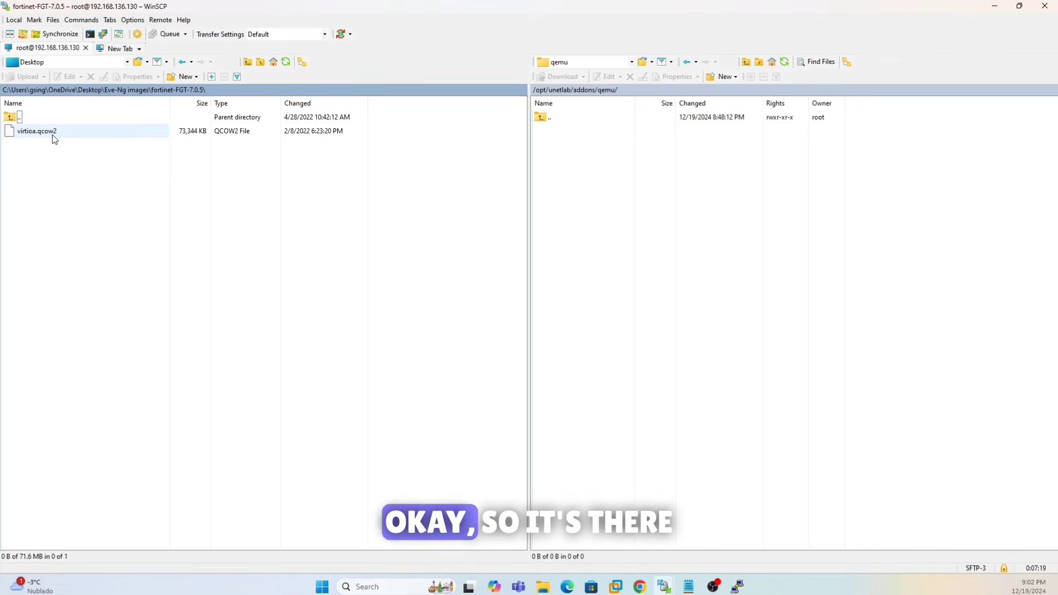
{"action": "left_click", "coordinate": [145, 91]}
{"action": "left_click_drag", "start_coordinate": [38, 137], "coordinate": [630, 217]}
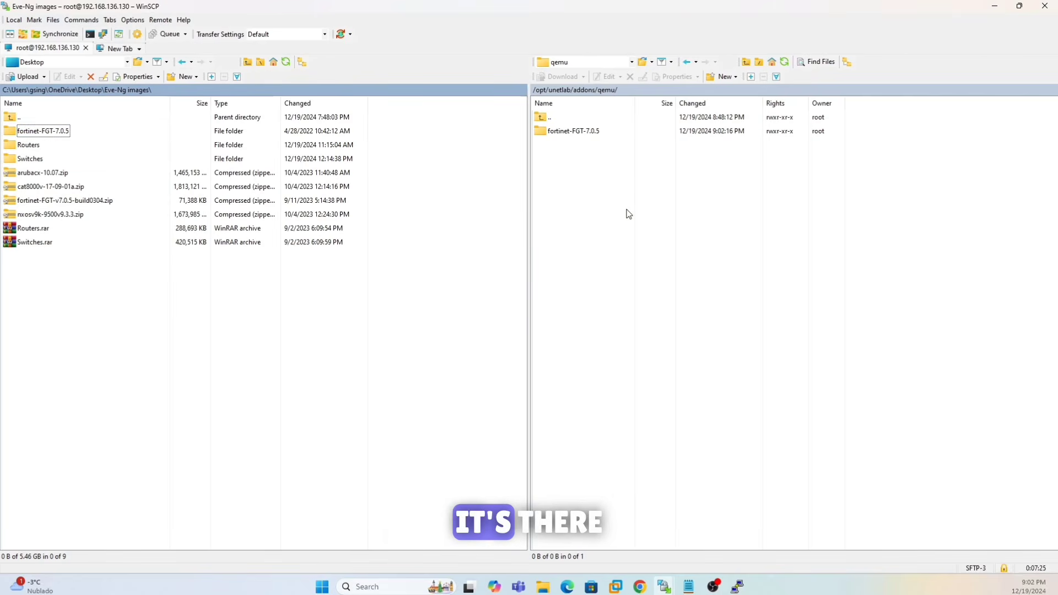
- Recall and rerun the unl_wrapper -a fixpermissions command in the Ubuntu VM console, then minimize VMware
{"action": "mouse_move", "coordinate": [712, 588]}
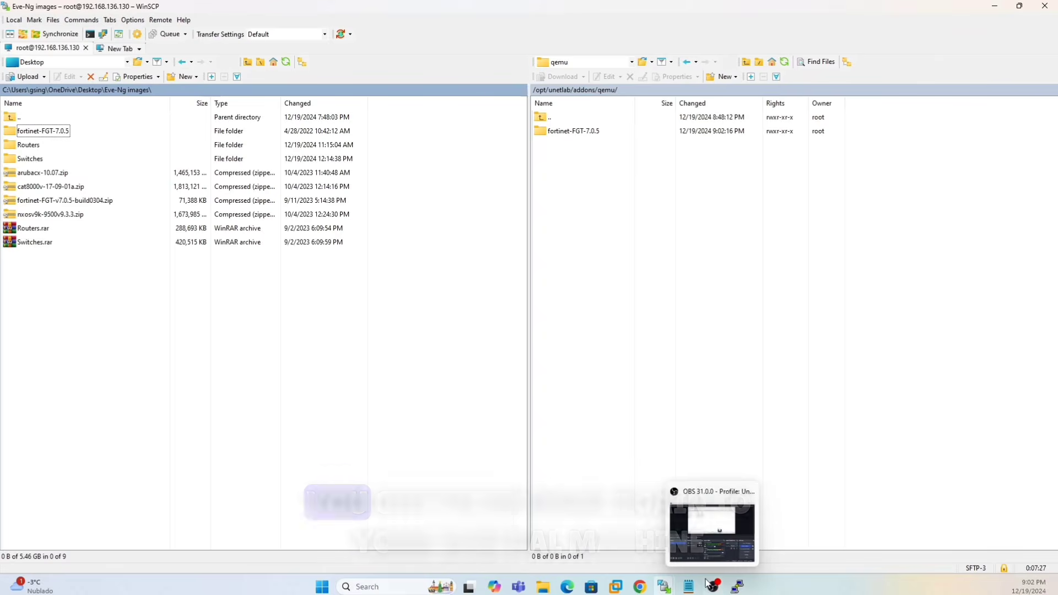
{"action": "mouse_move", "coordinate": [616, 588]}
{"action": "left_click", "coordinate": [664, 526]}
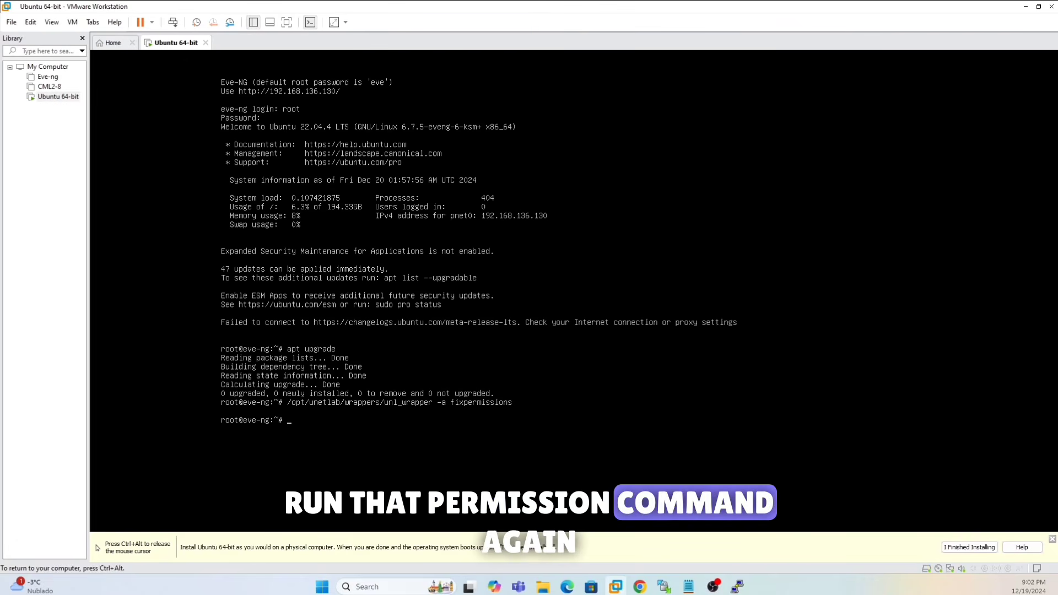
{"action": "key", "text": "Up"}
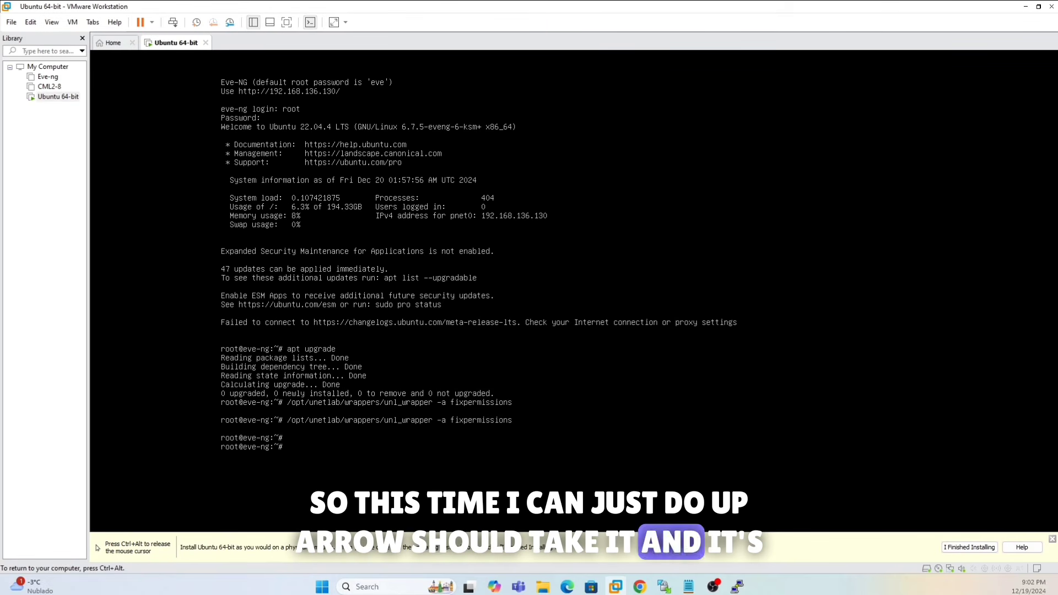
{"action": "left_click", "coordinate": [1025, 7]}
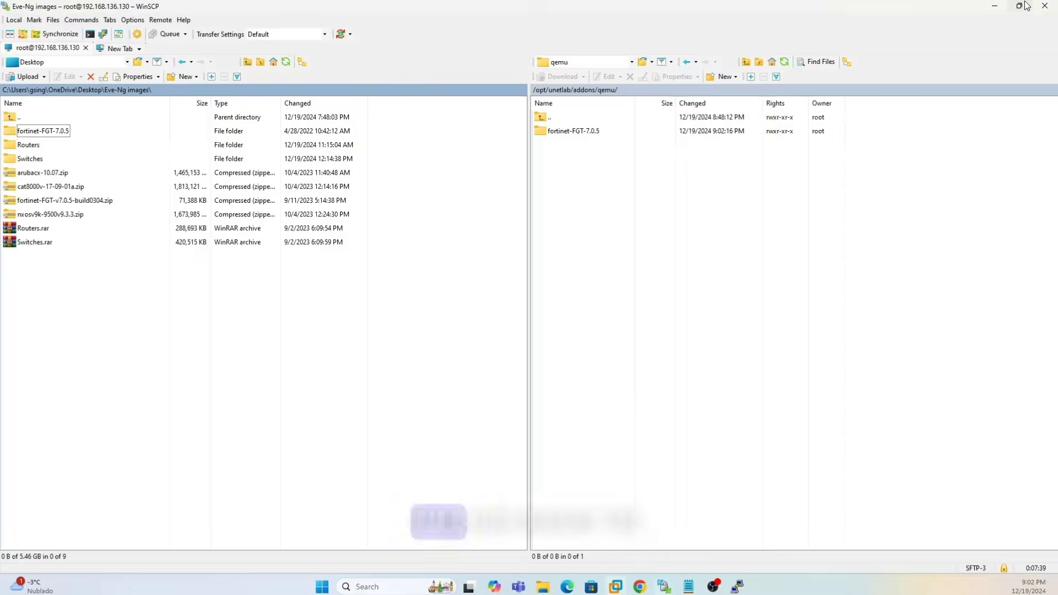
- Add a Fortinet FortiGate node with the fortinet-FGT-7.0.5 image to the lab
{"action": "left_click", "coordinate": [994, 7]}
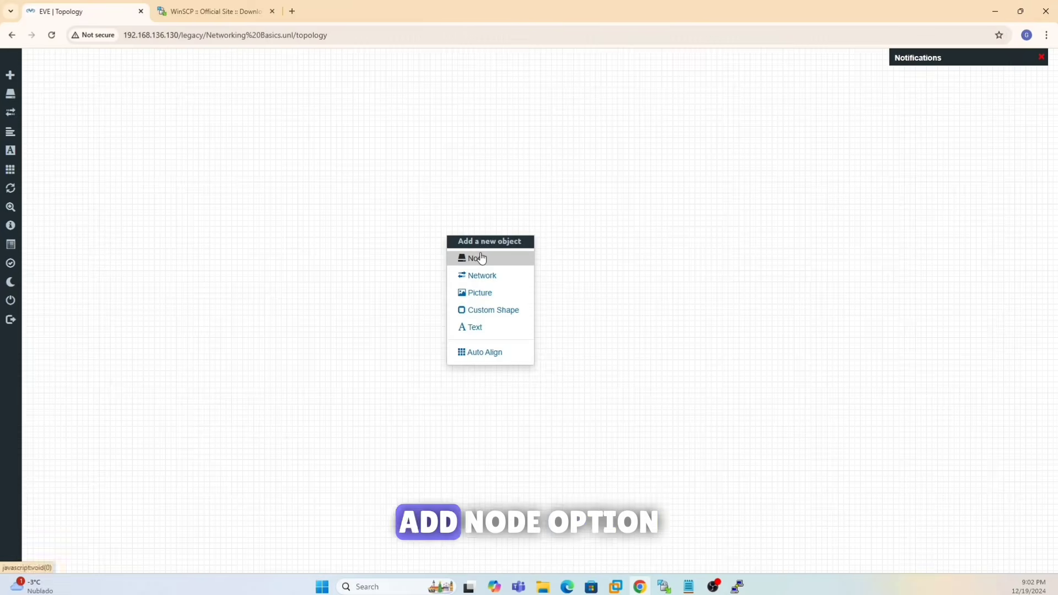
{"action": "left_click", "coordinate": [472, 257]}
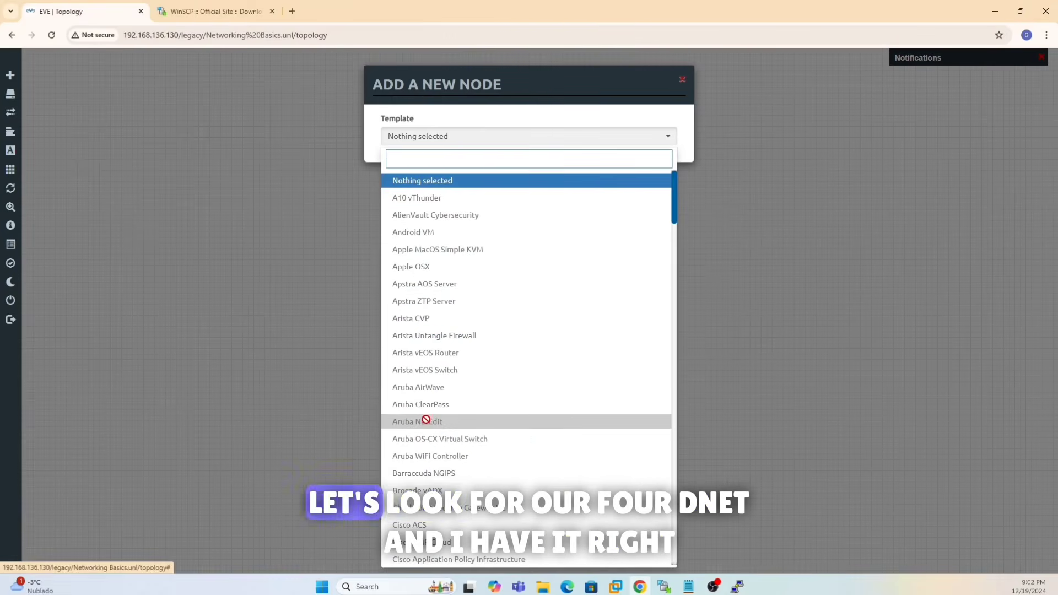
{"action": "type", "text": "f"}
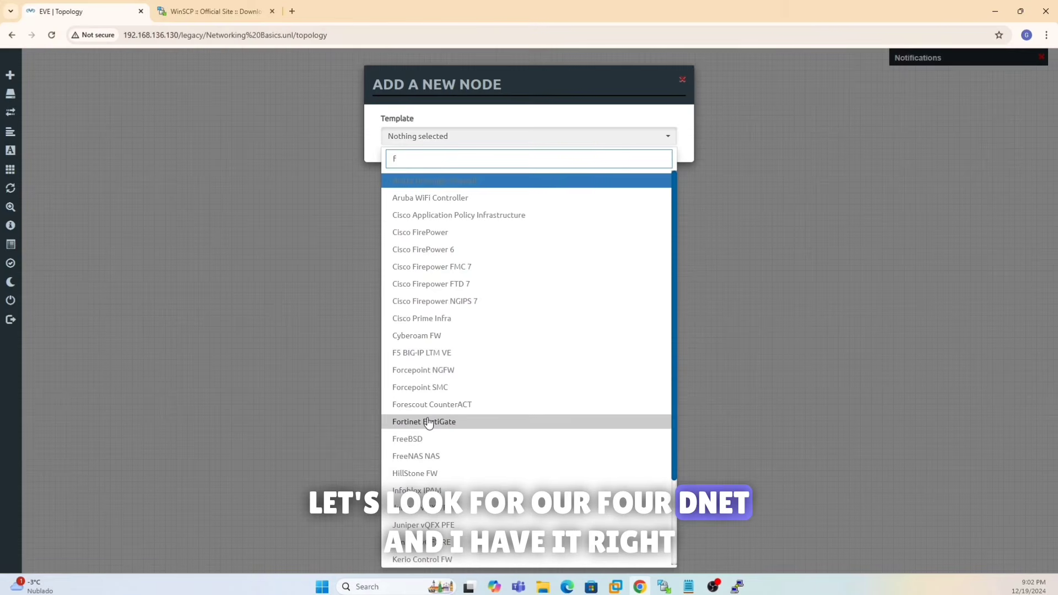
{"action": "type", "text": "o"}
{"action": "left_click", "coordinate": [437, 232]}
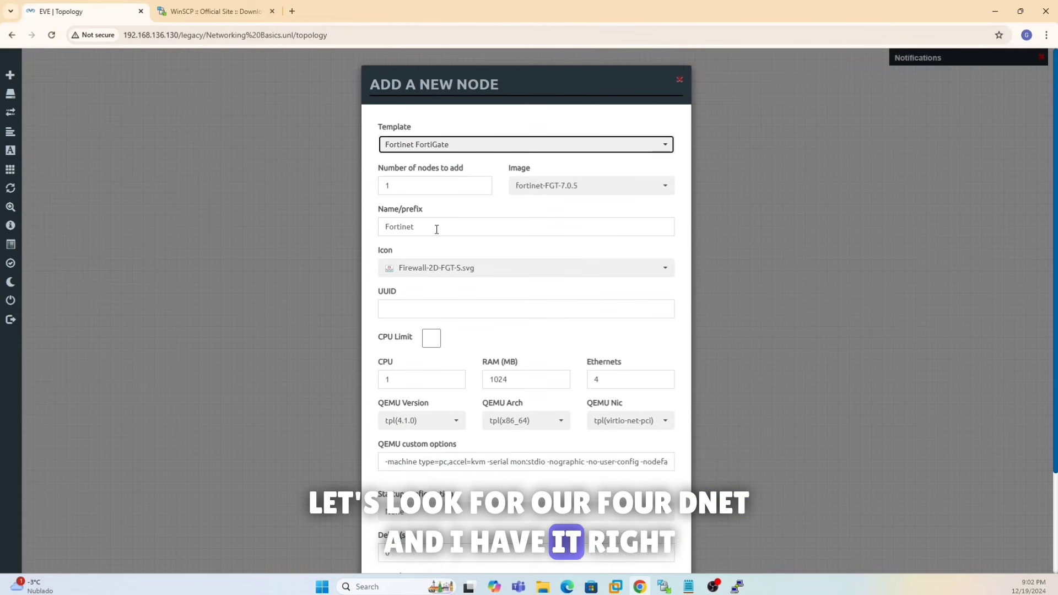
{"action": "scroll", "coordinate": [484, 423], "scroll_direction": "down", "scroll_amount": 2}
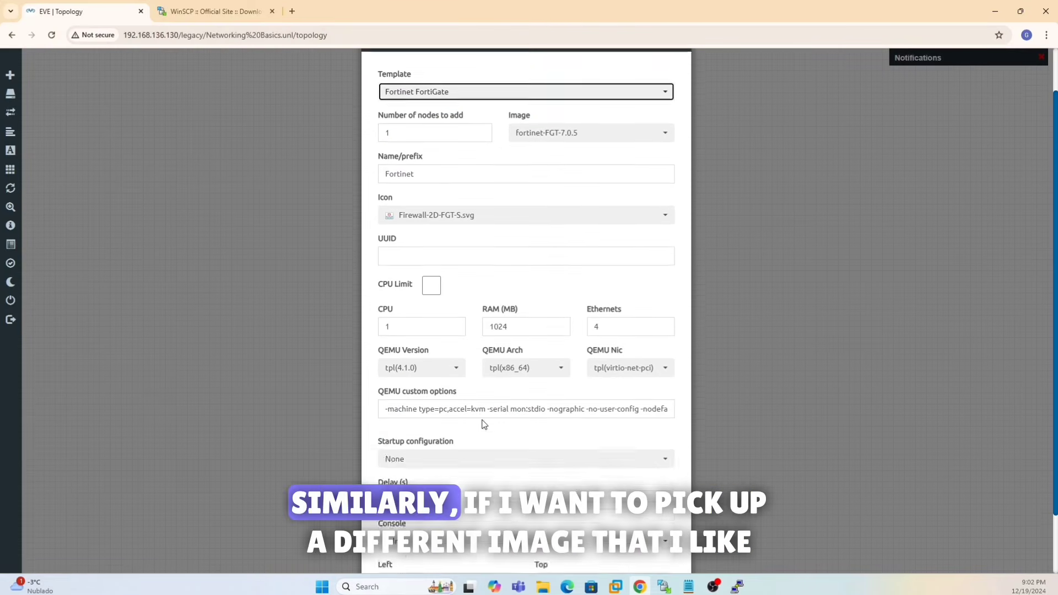
{"action": "scroll", "coordinate": [484, 419], "scroll_direction": "up", "scroll_amount": 2}
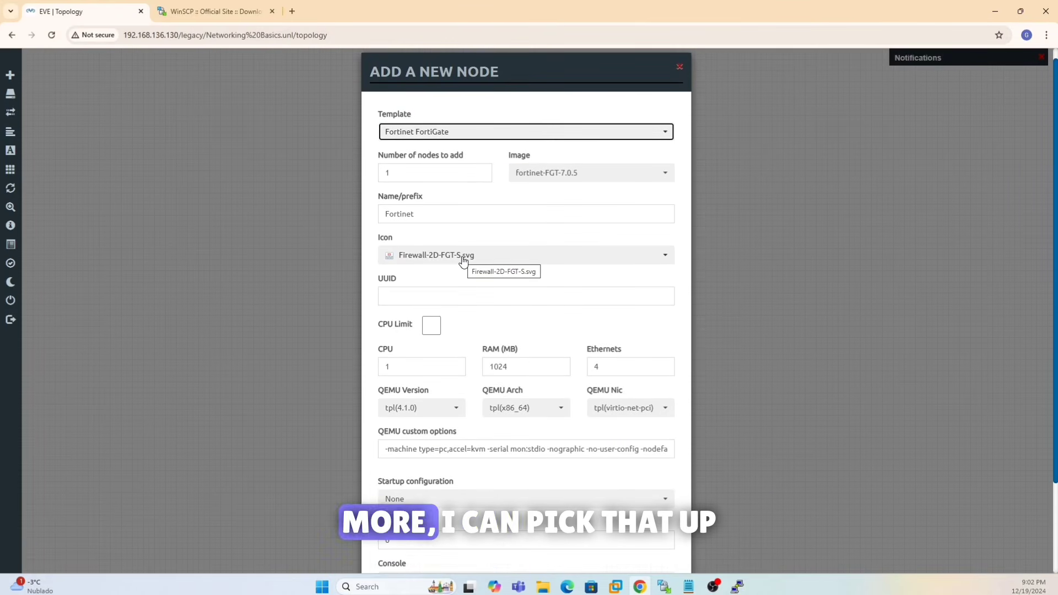
{"action": "scroll", "coordinate": [724, 315], "scroll_direction": "down", "scroll_amount": 2}
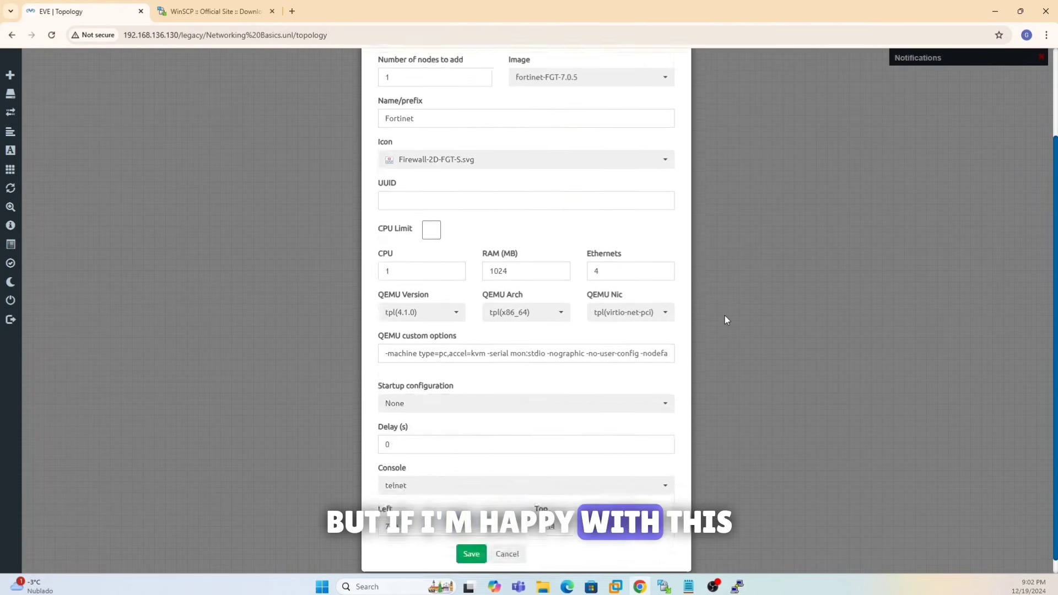
{"action": "left_click", "coordinate": [469, 539]}
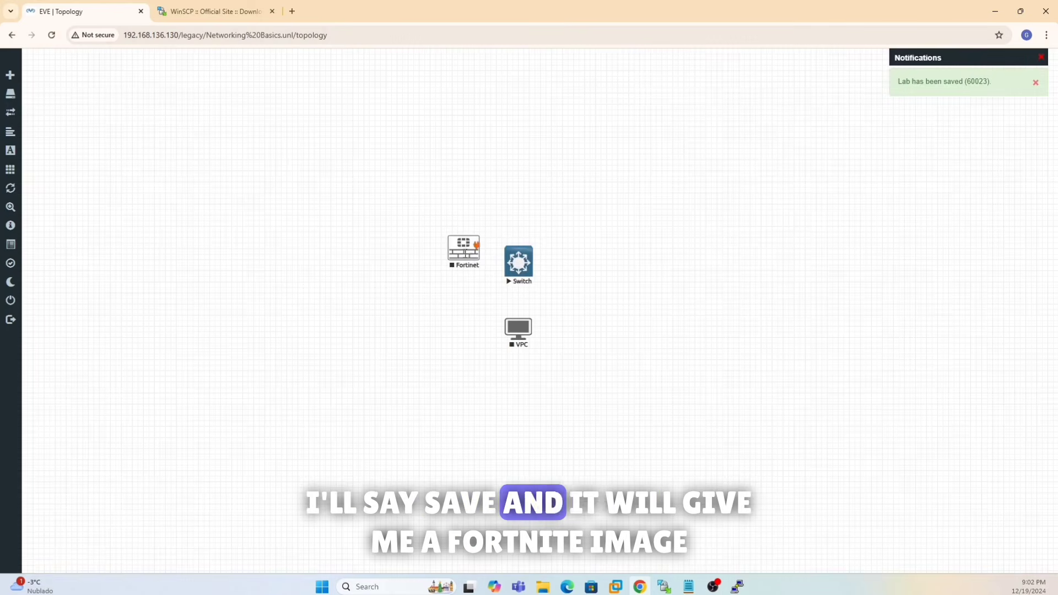
- Move the Fortinet node above the Switch and begin drawing a link from it
{"action": "left_click_drag", "start_coordinate": [474, 248], "coordinate": [518, 191]}
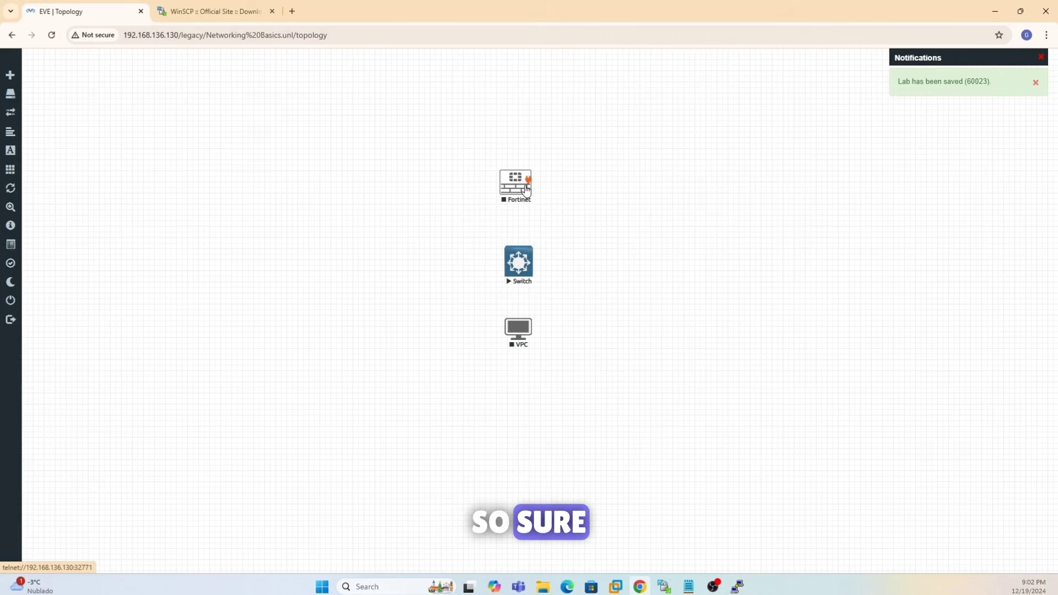
{"action": "right_click", "coordinate": [526, 188]}
{"action": "mouse_move", "coordinate": [526, 189]}
{"action": "left_mouse_down"}
{"action": "mouse_move", "coordinate": [527, 225]}
{"action": "mouse_move", "coordinate": [515, 182]}
{"action": "left_mouse_up"}
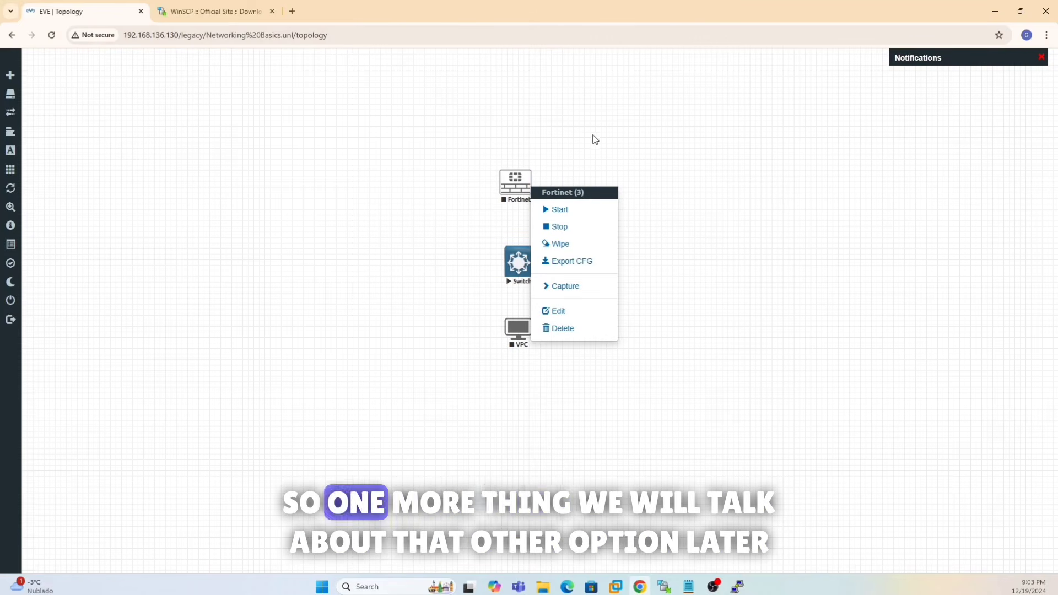
- Add a network named Net of type Management(Cloud0) to the lab
{"action": "right_click", "coordinate": [629, 140]}
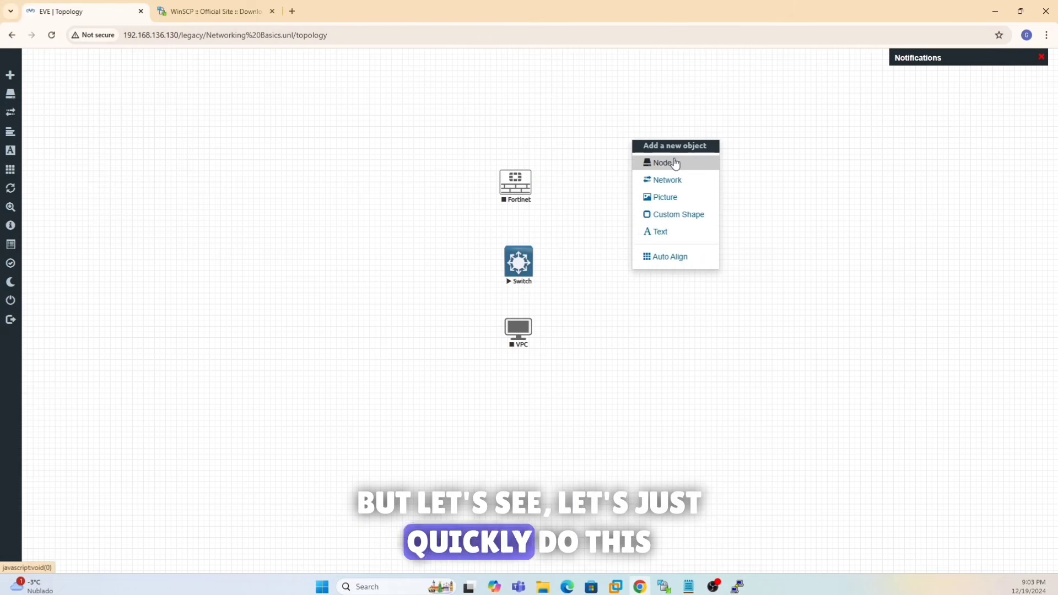
{"action": "left_click", "coordinate": [668, 180]}
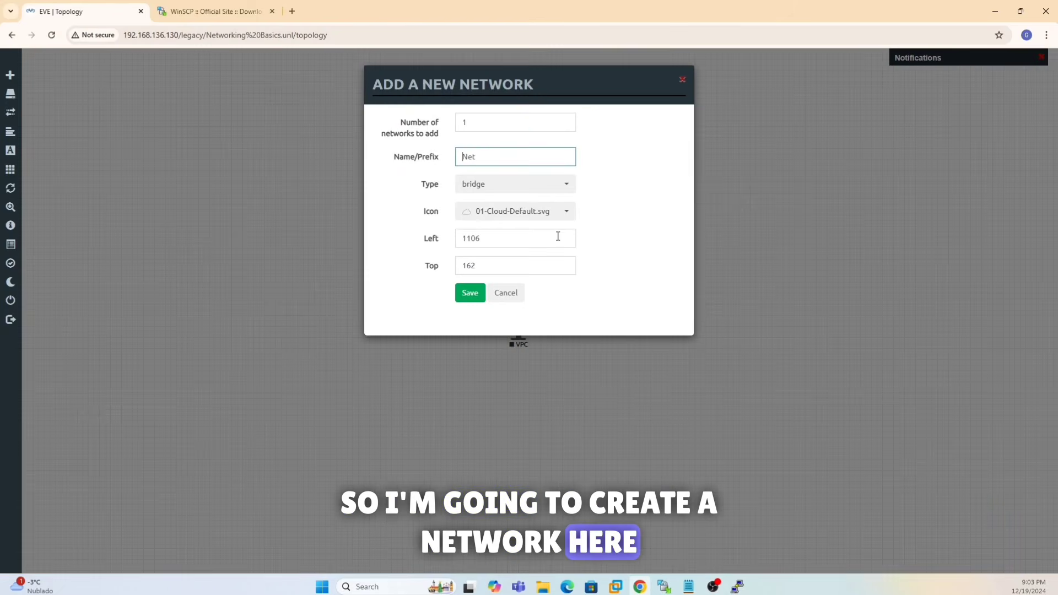
{"action": "left_click", "coordinate": [543, 192]}
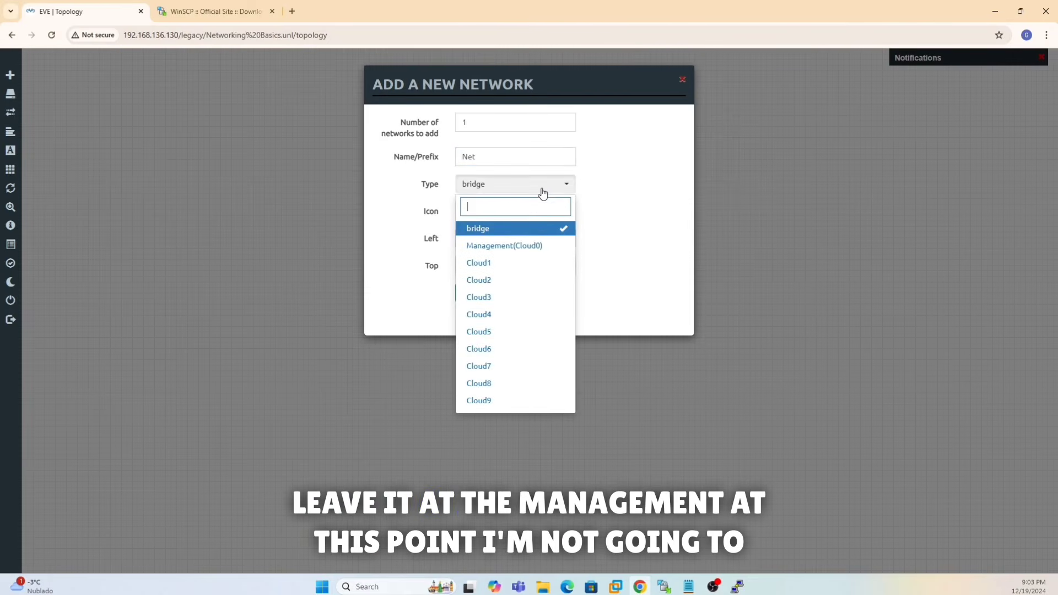
{"action": "left_click", "coordinate": [527, 246]}
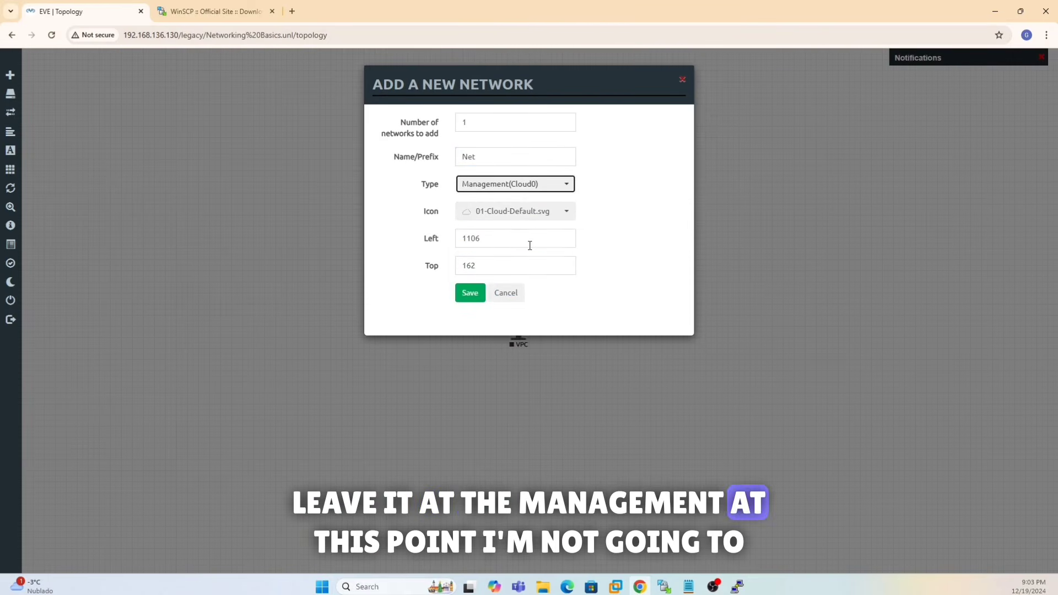
{"action": "left_click", "coordinate": [470, 293]}
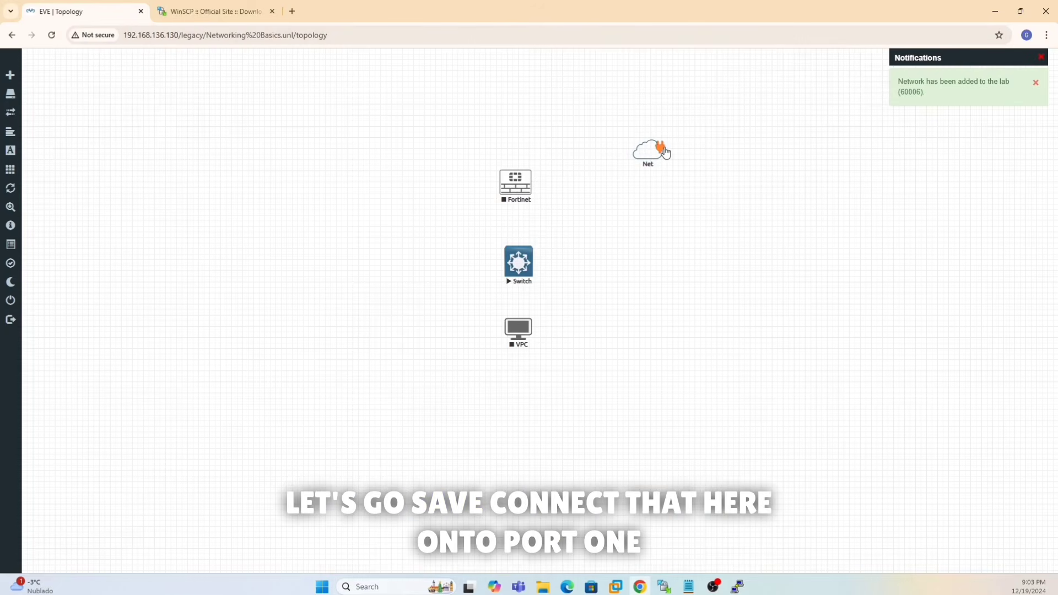
- Link Net to the Fortinet node's port1 and start the Fortinet node
{"action": "left_click_drag", "start_coordinate": [521, 188], "coordinate": [521, 188]}
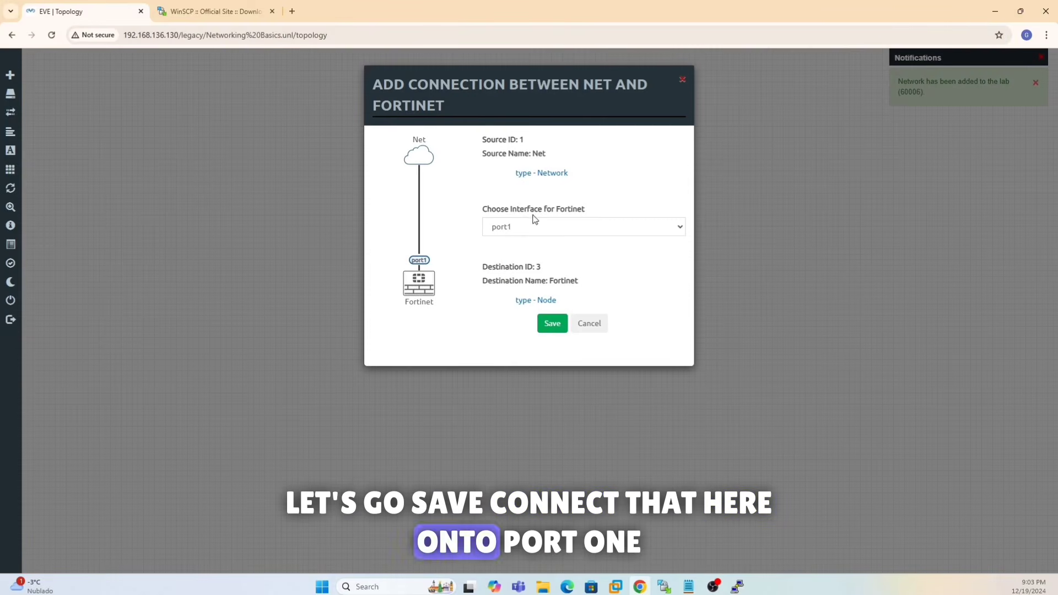
{"action": "left_click", "coordinate": [553, 326]}
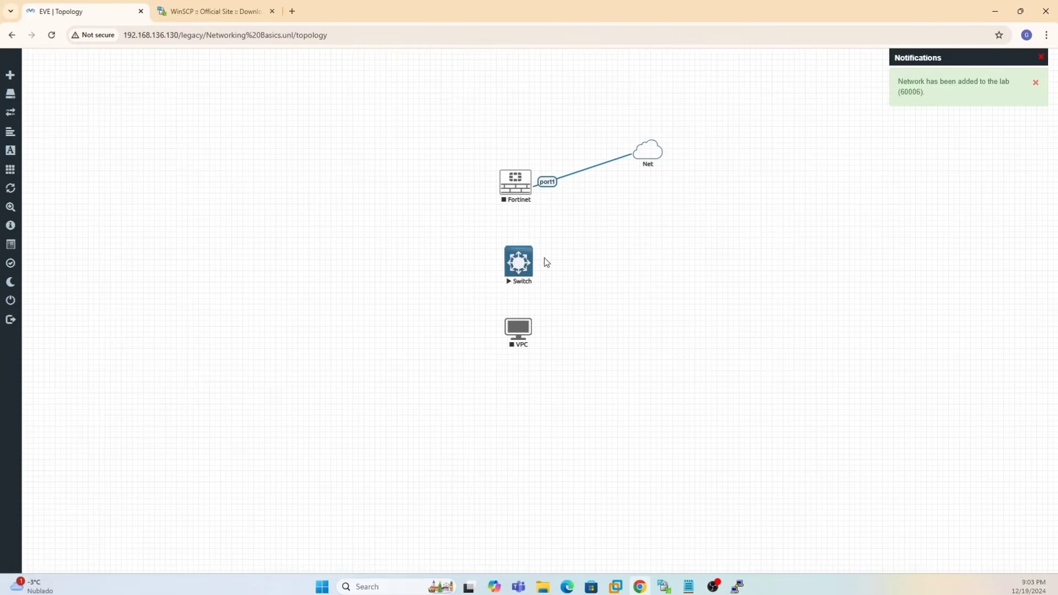
{"action": "right_click", "coordinate": [518, 191]}
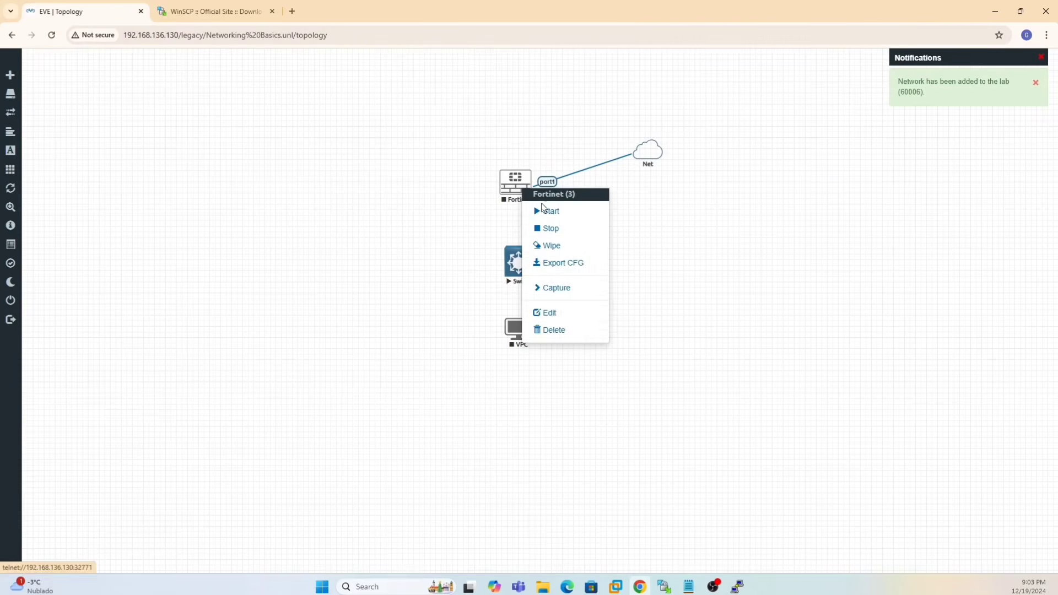
{"action": "left_click", "coordinate": [547, 213]}
- Open the Fortinet console and log in as admin with the blank default password
{"action": "left_click", "coordinate": [518, 189]}
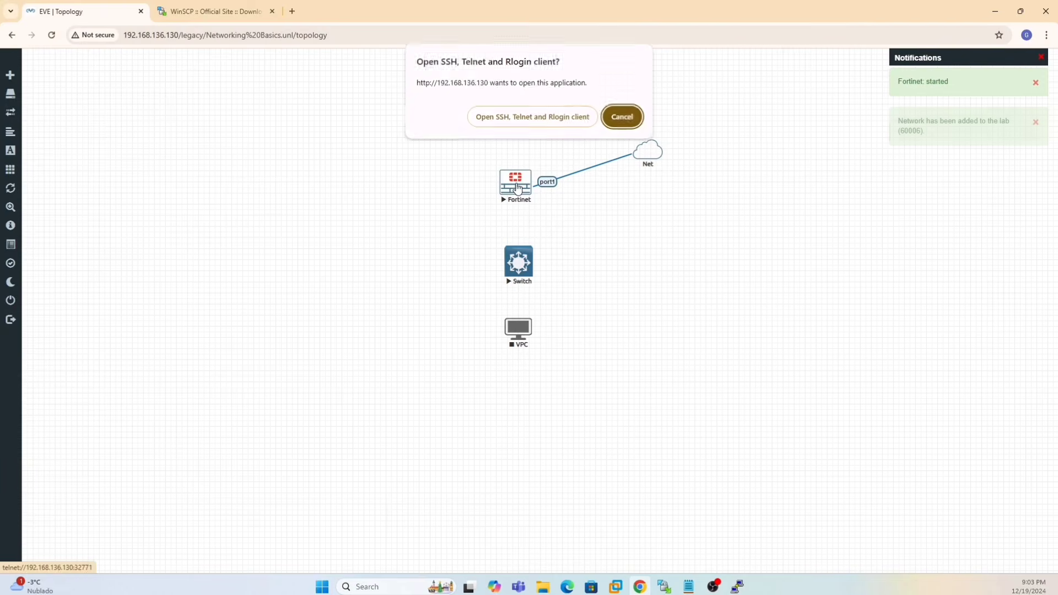
{"action": "left_click", "coordinate": [538, 118]}
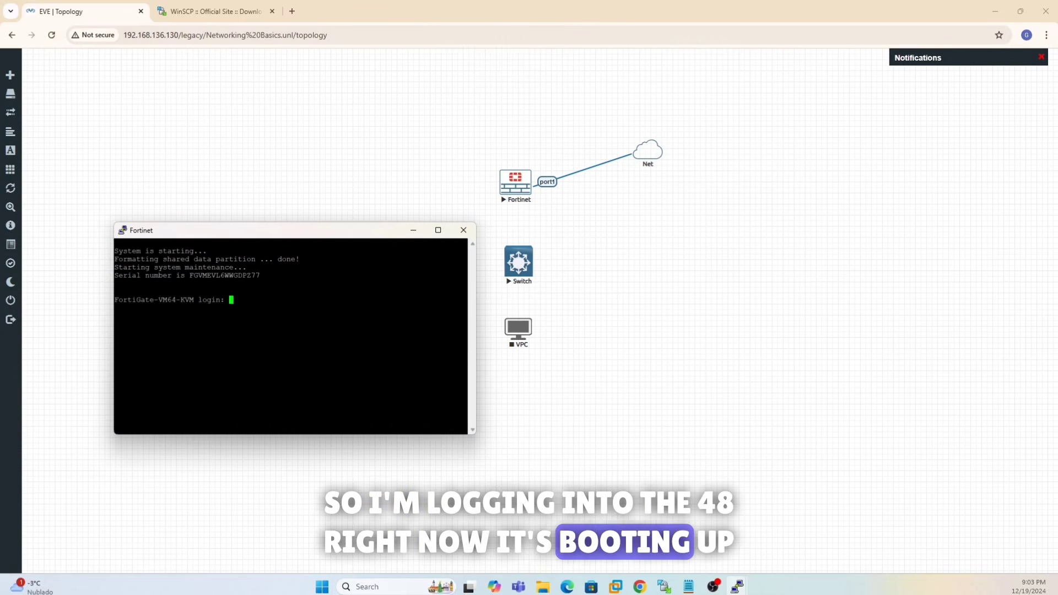
{"action": "type", "text": "admin"}
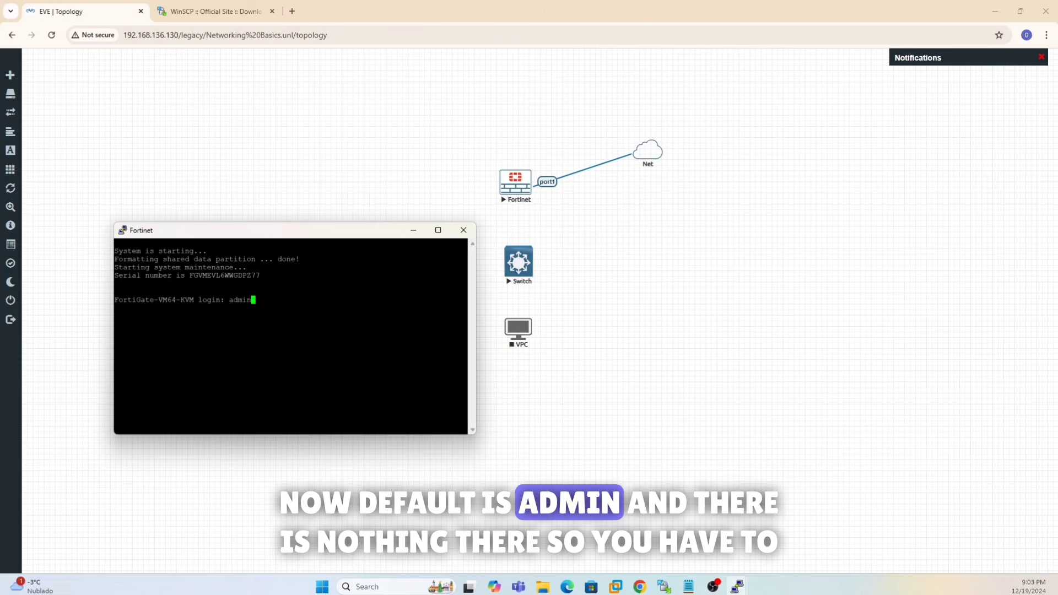
{"action": "key", "text": "Return"}
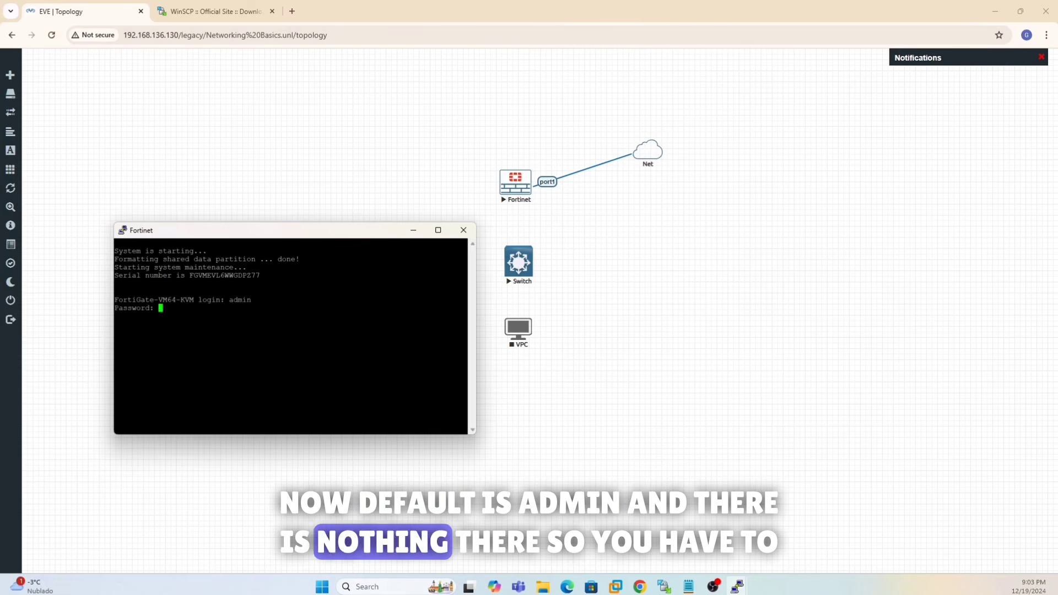
{"action": "key", "text": "Return"}
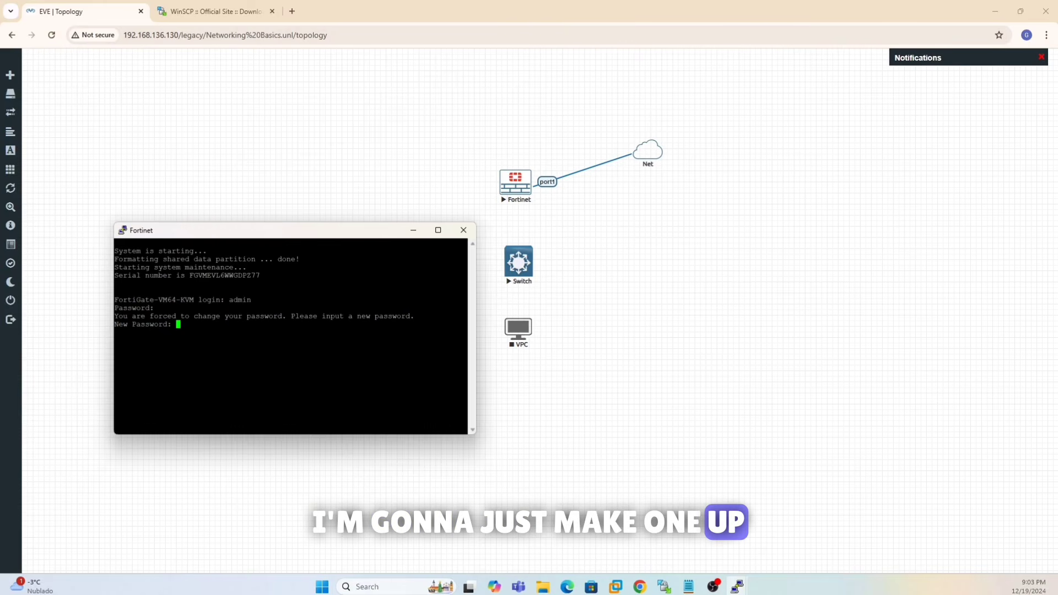
- Set and confirm a new admin password, then bring up the saved command notes
{"action": "key", "text": "Return"}
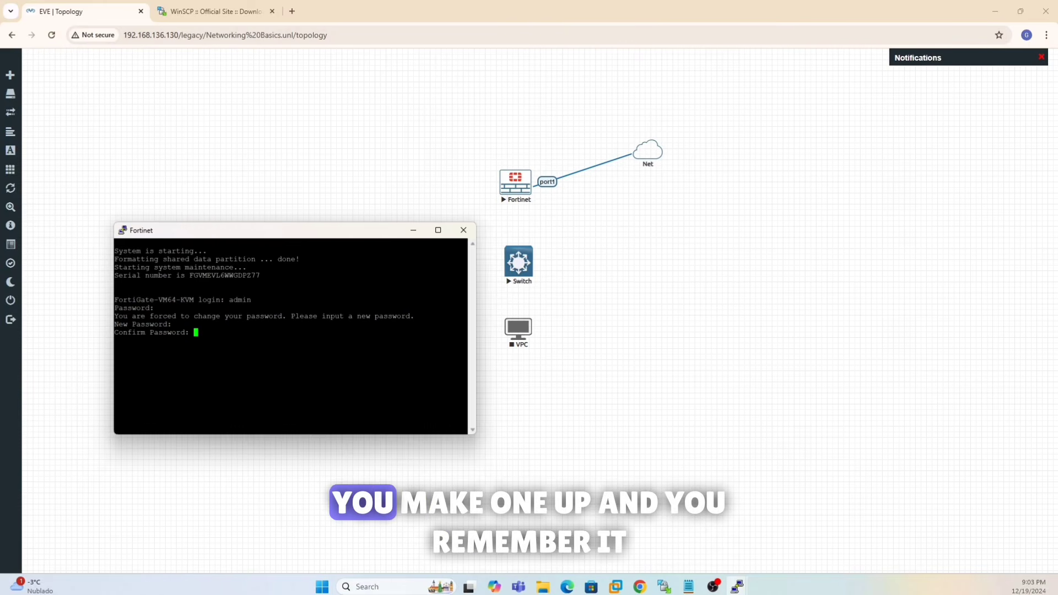
{"action": "key", "text": "Return"}
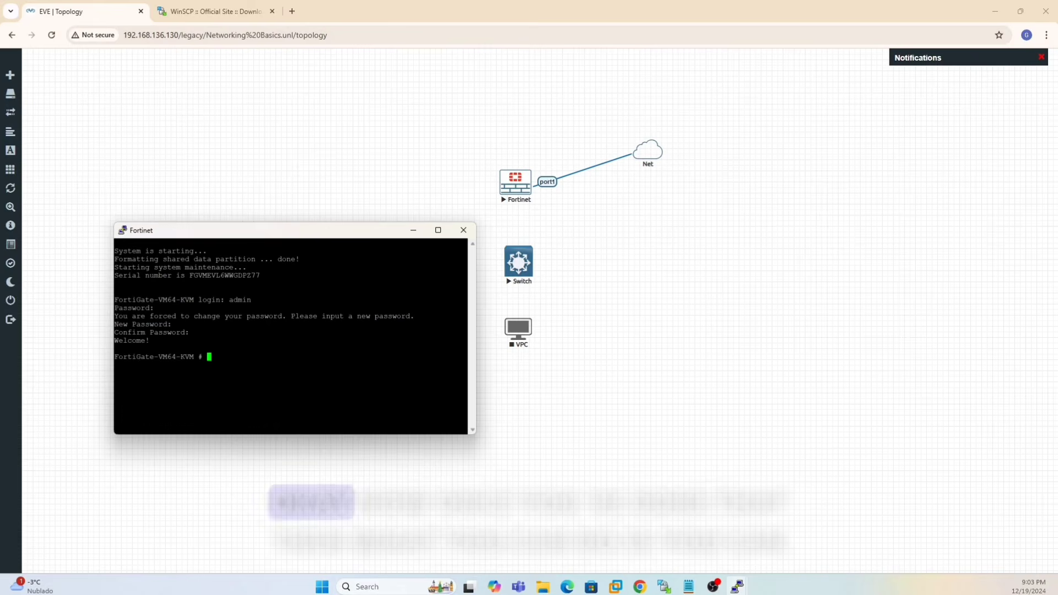
{"action": "key", "text": "Return"}
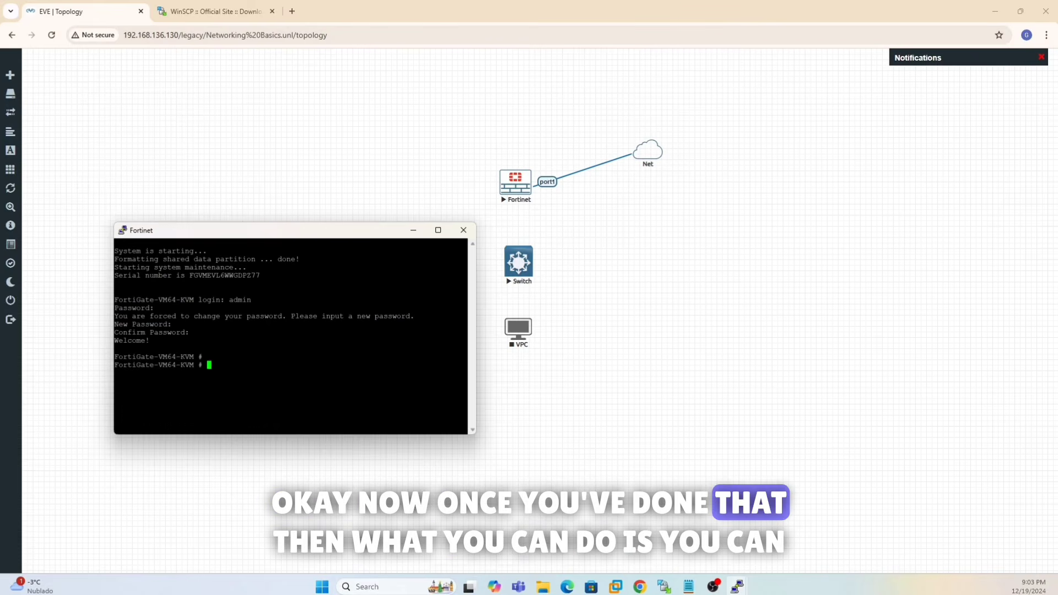
{"action": "left_click", "coordinate": [688, 586]}
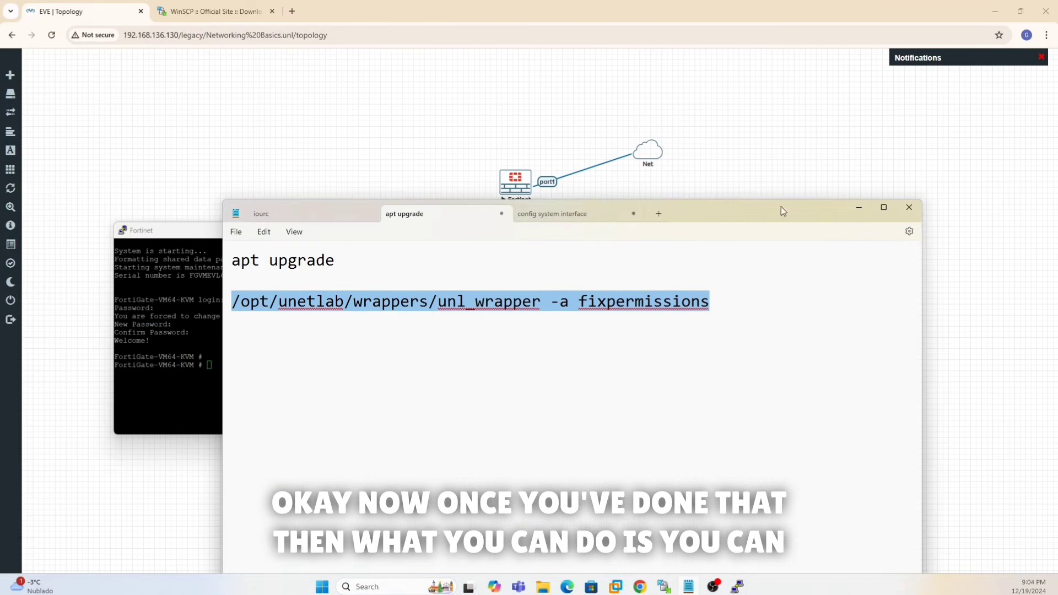
- Run 'diagnose ip address list' in the FortiGate console, showing port1 at 192.168.136.129
{"action": "left_click_drag", "start_coordinate": [718, 213], "coordinate": [0, 190]}
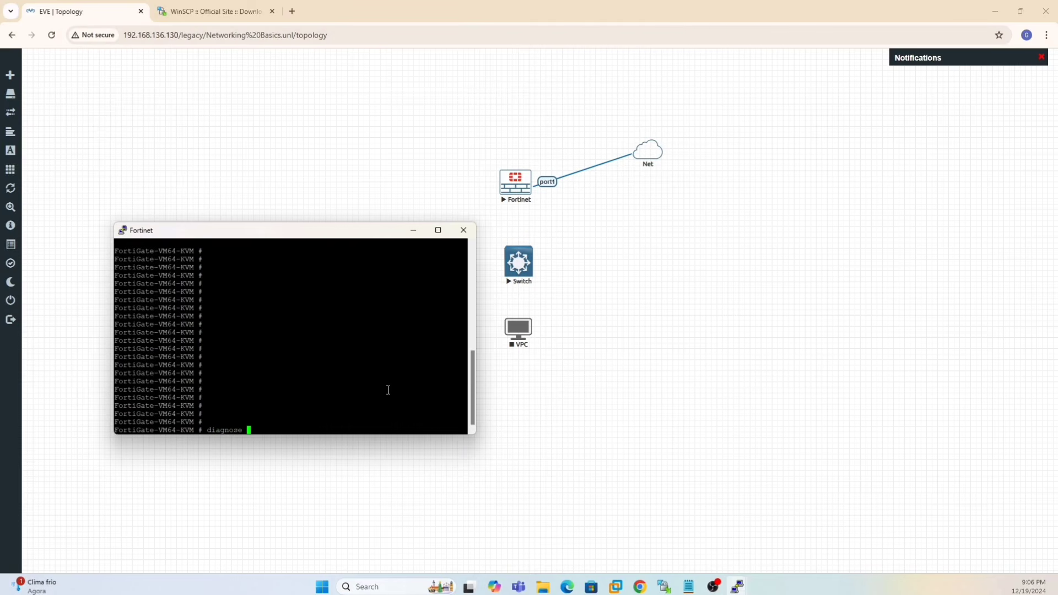
{"action": "type", "text": "ip address list"}
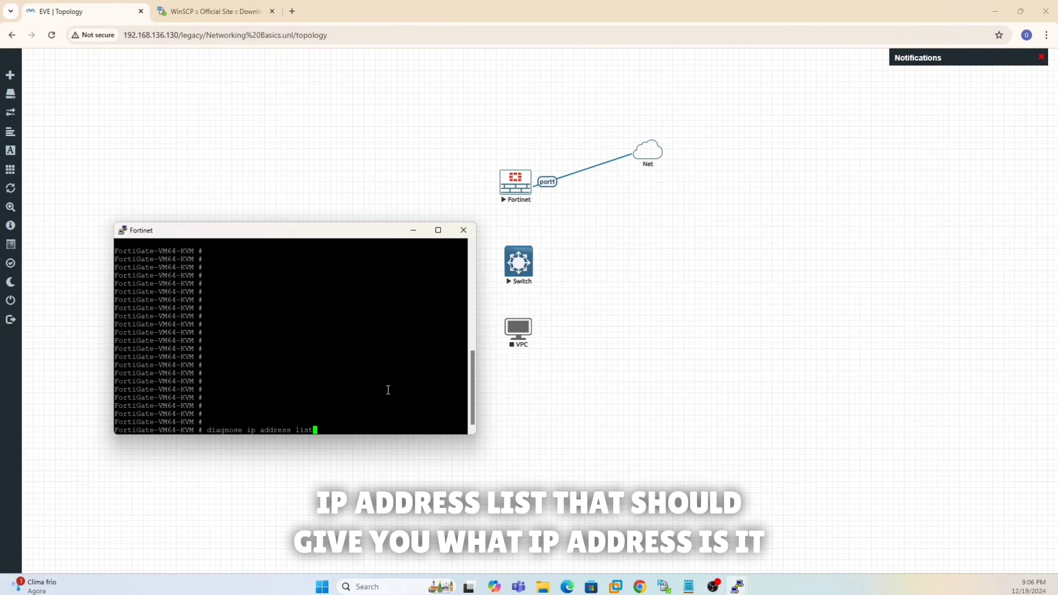
{"action": "key", "text": "Return"}
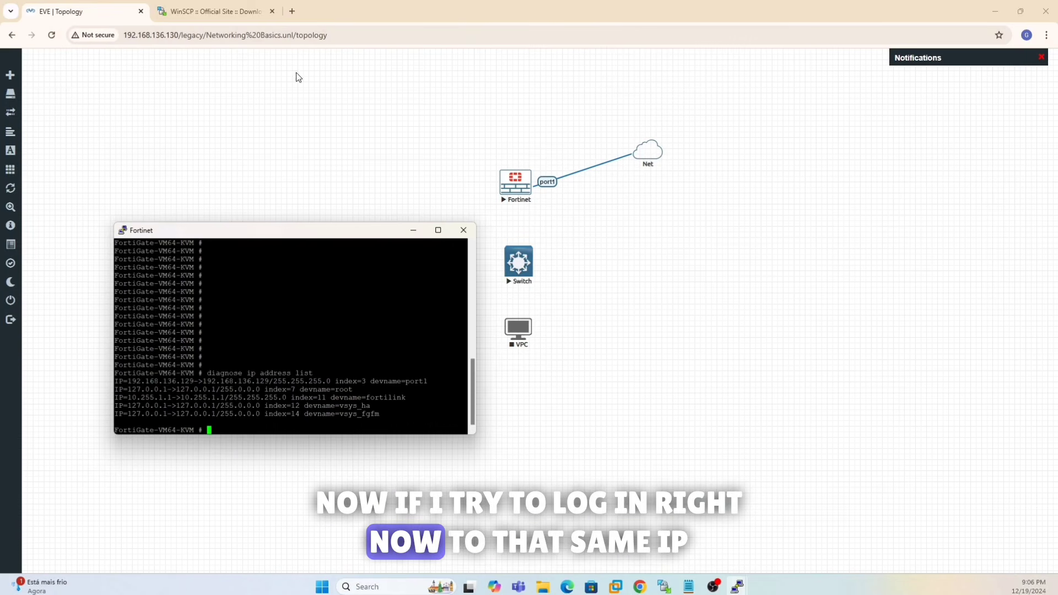
- Load the FortiGate login page at 192.168.136.129 in a new browser tab
{"action": "left_click", "coordinate": [292, 11]}
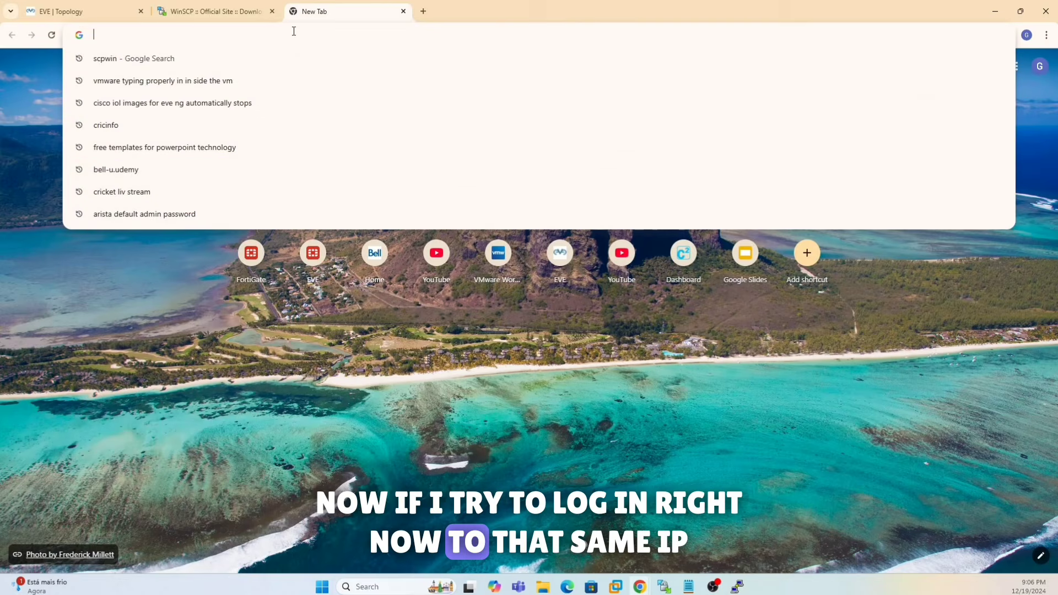
{"action": "type", "text": "192.168.136.128"}
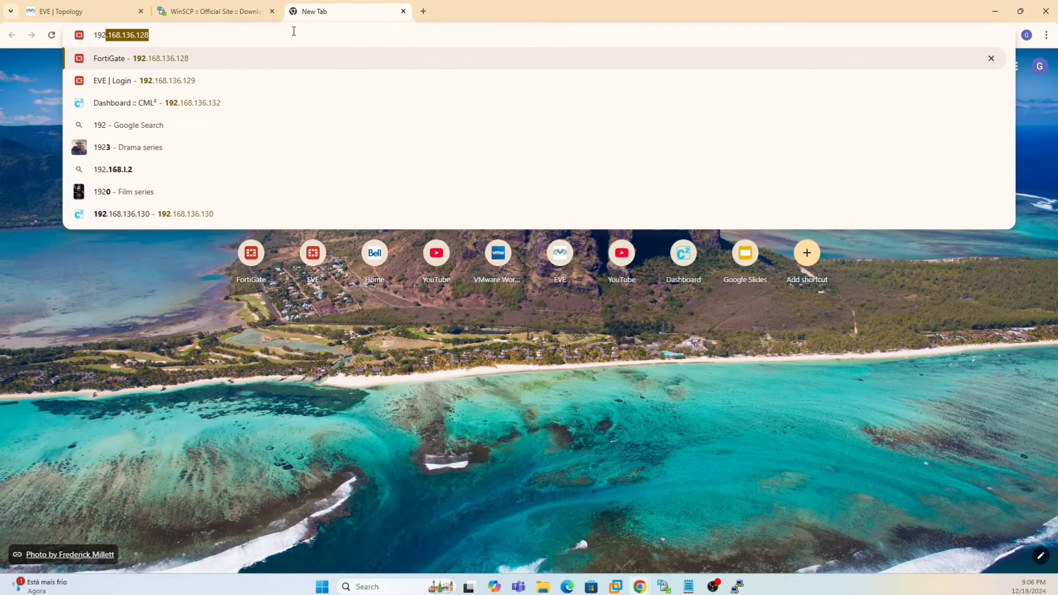
{"action": "key", "text": "Down"}
{"action": "key", "text": "Return"}
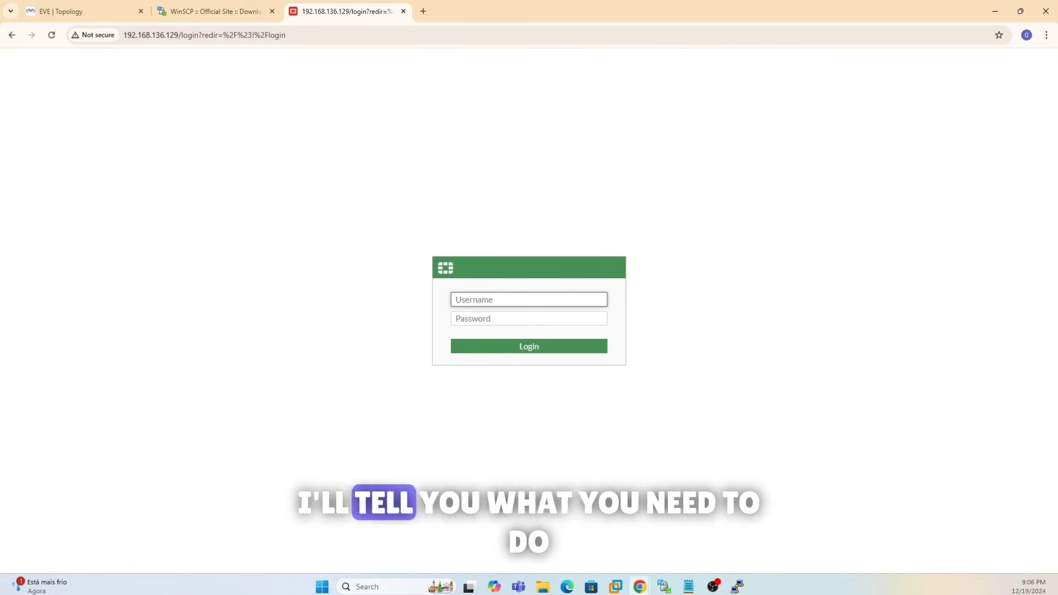
- Check the http option in the notes' allowaccess line, then move the notes aside
{"action": "key", "text": "alt+Tab"}
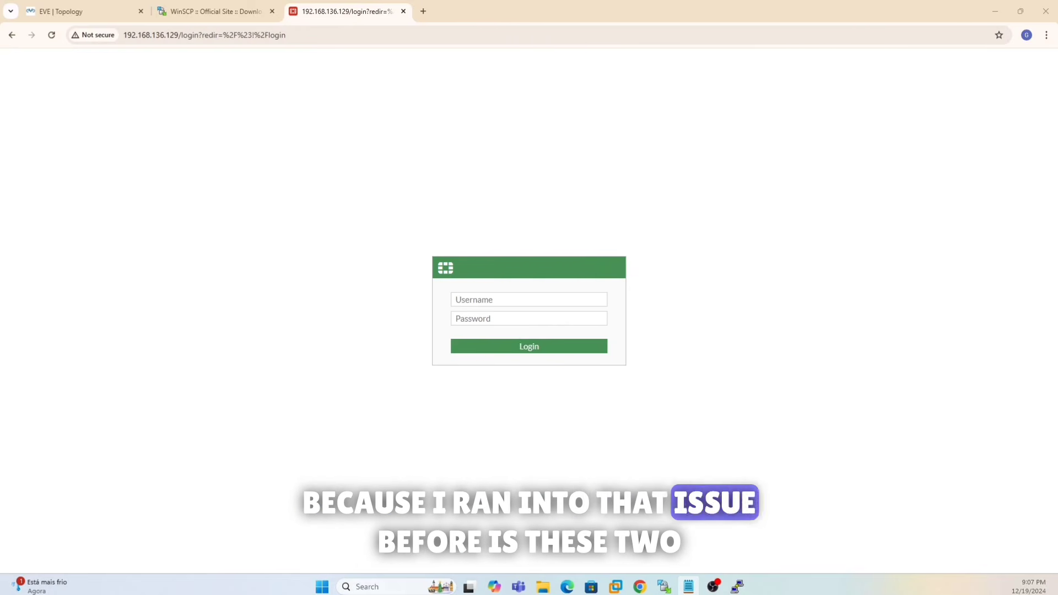
{"action": "left_click_drag", "start_coordinate": [0, 218], "coordinate": [600, 196]}
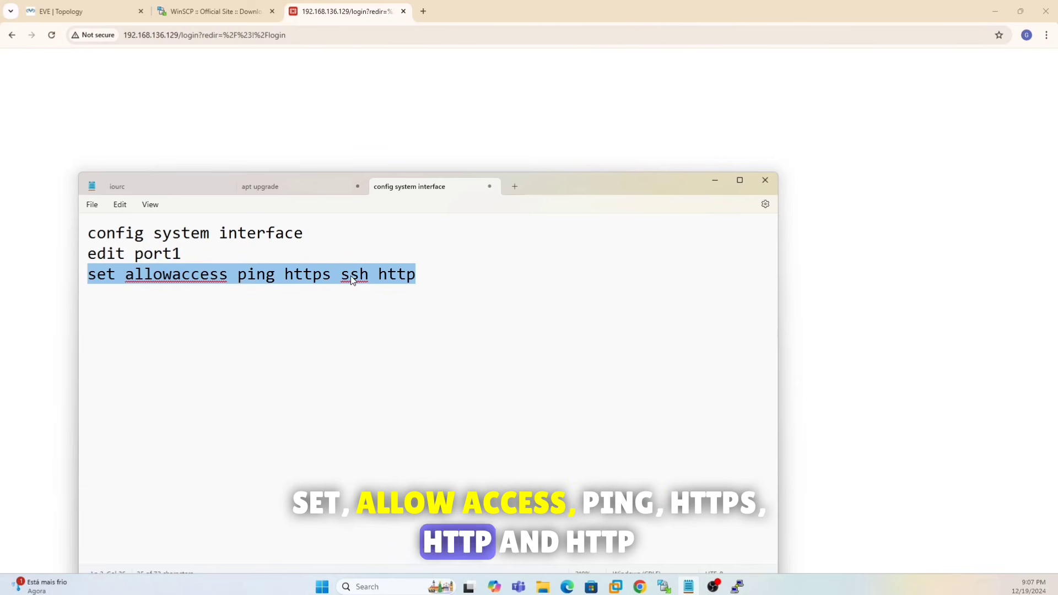
{"action": "left_click_drag", "start_coordinate": [416, 279], "coordinate": [381, 281]}
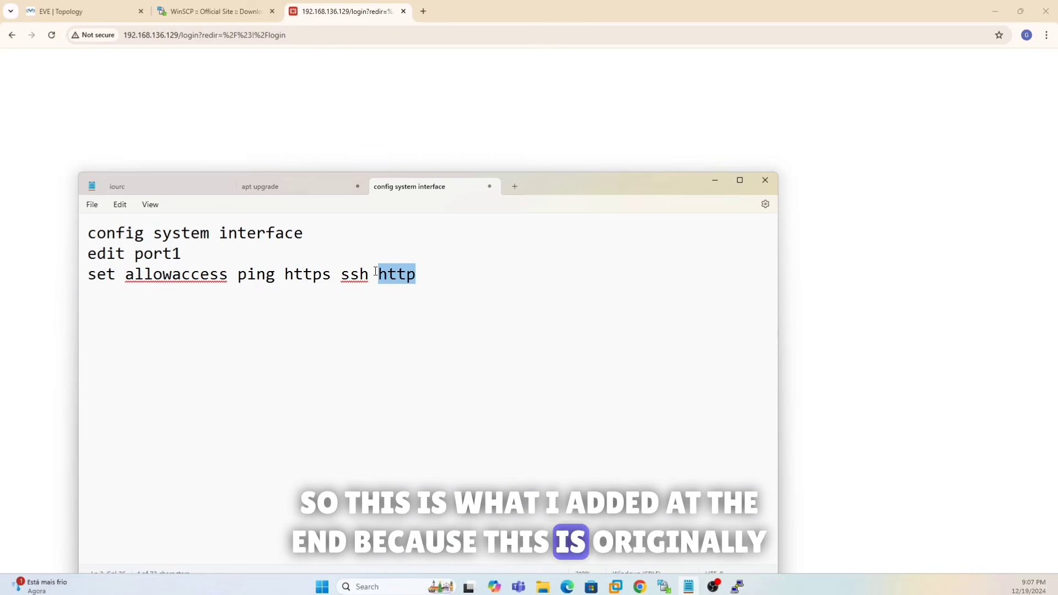
{"action": "left_click_drag", "start_coordinate": [572, 183], "coordinate": [1, 194]}
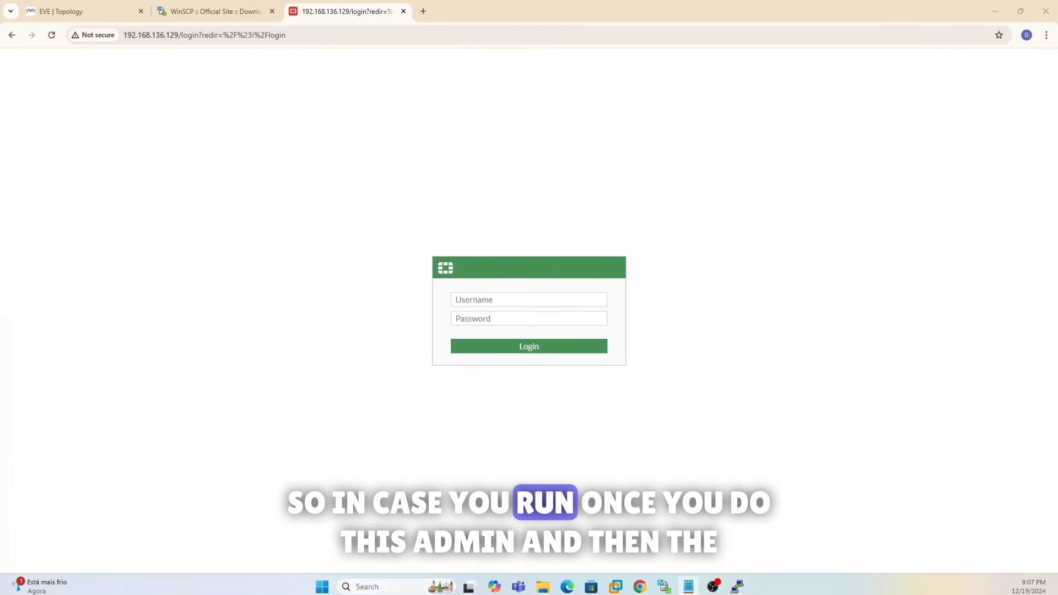
- Sign in to the FortiGate web GUI with username admin
{"action": "left_click", "coordinate": [524, 305]}
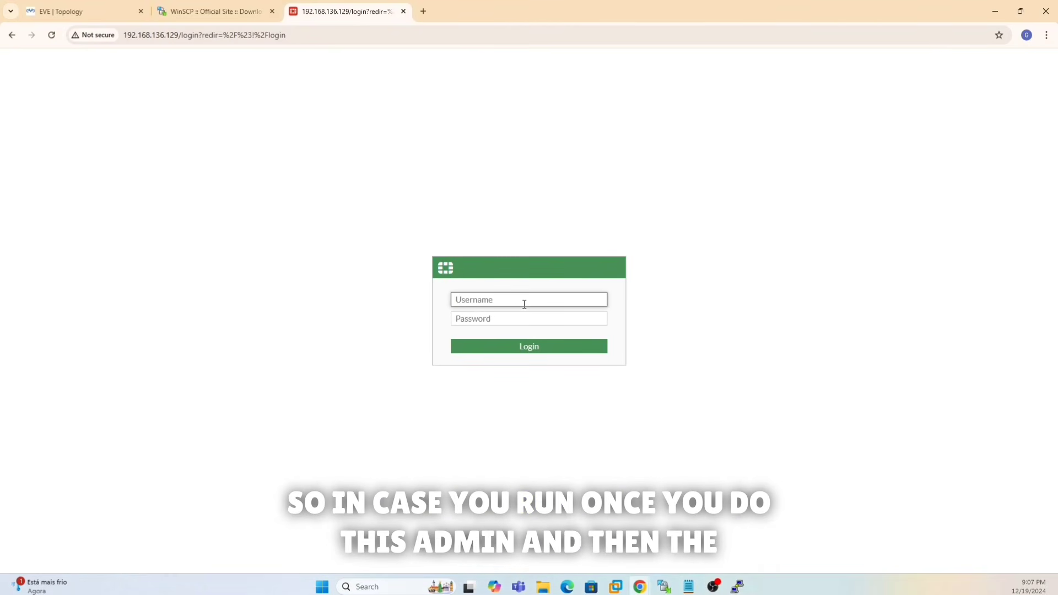
{"action": "type", "text": "admin"}
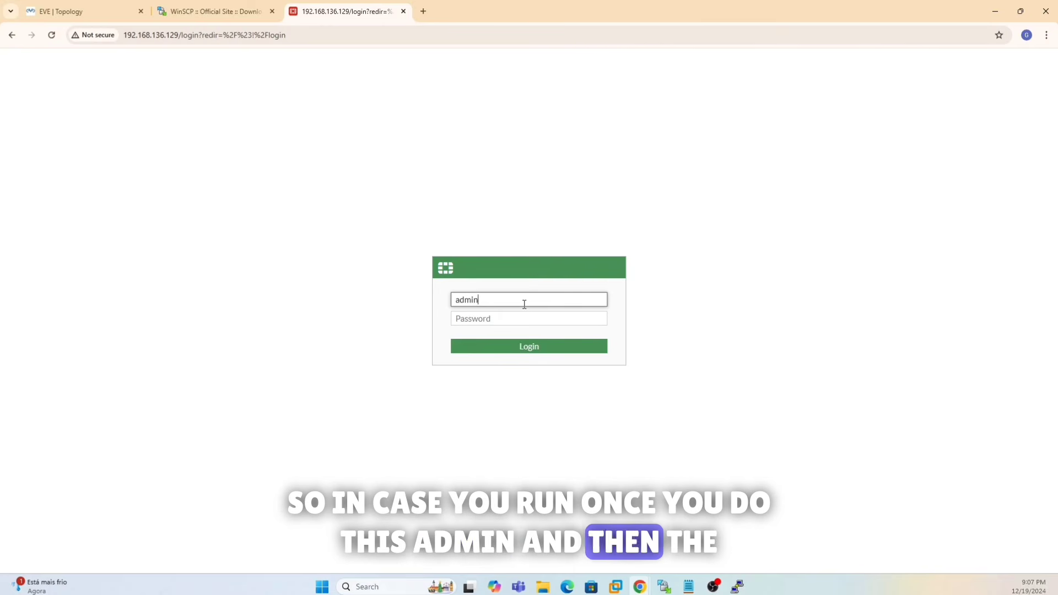
{"action": "key", "text": "Tab"}
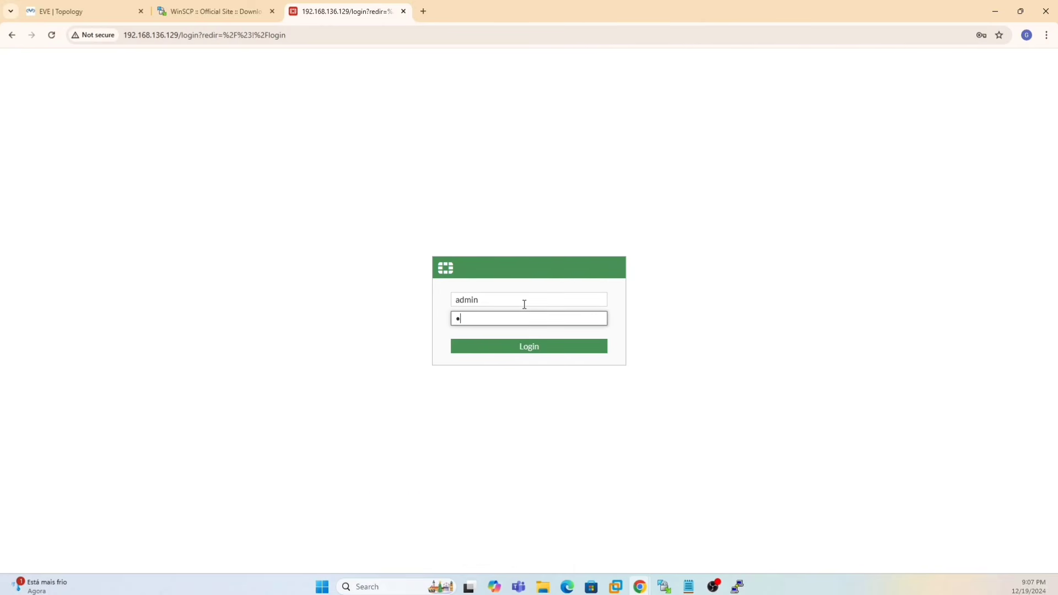
{"action": "key", "text": "Return"}
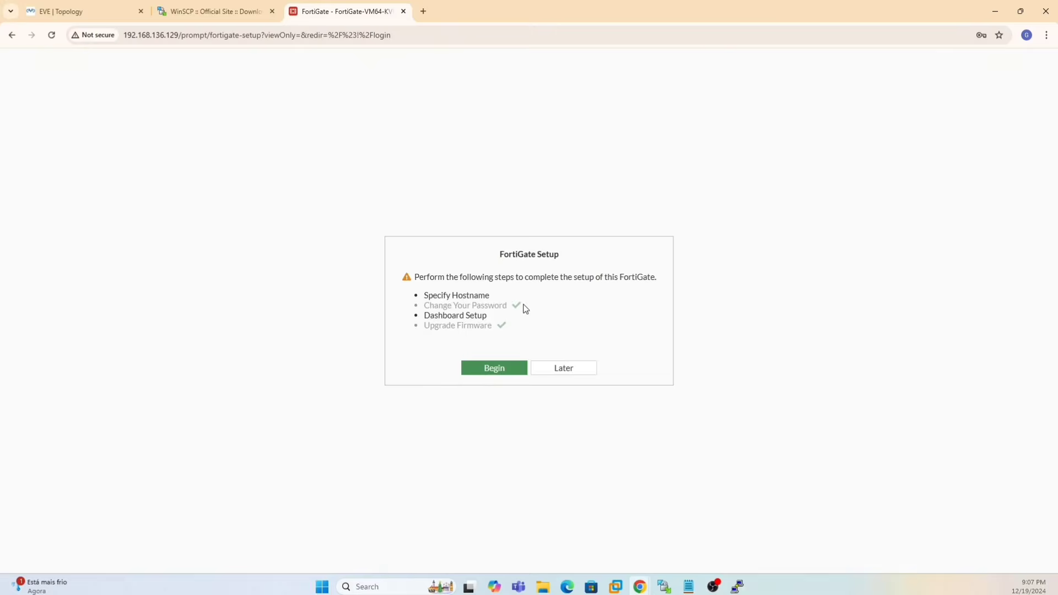
- Postpone setup, dismiss the FortiOS 7.0 dialog, and bring up the Fortinet node's actions in EVE
{"action": "left_click", "coordinate": [551, 369]}
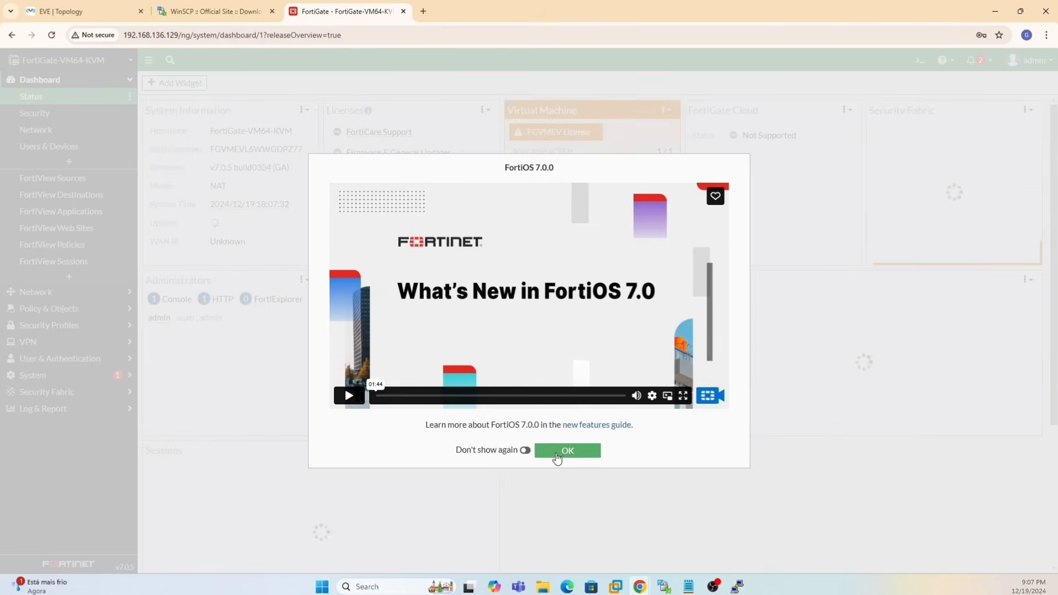
{"action": "left_click", "coordinate": [567, 452]}
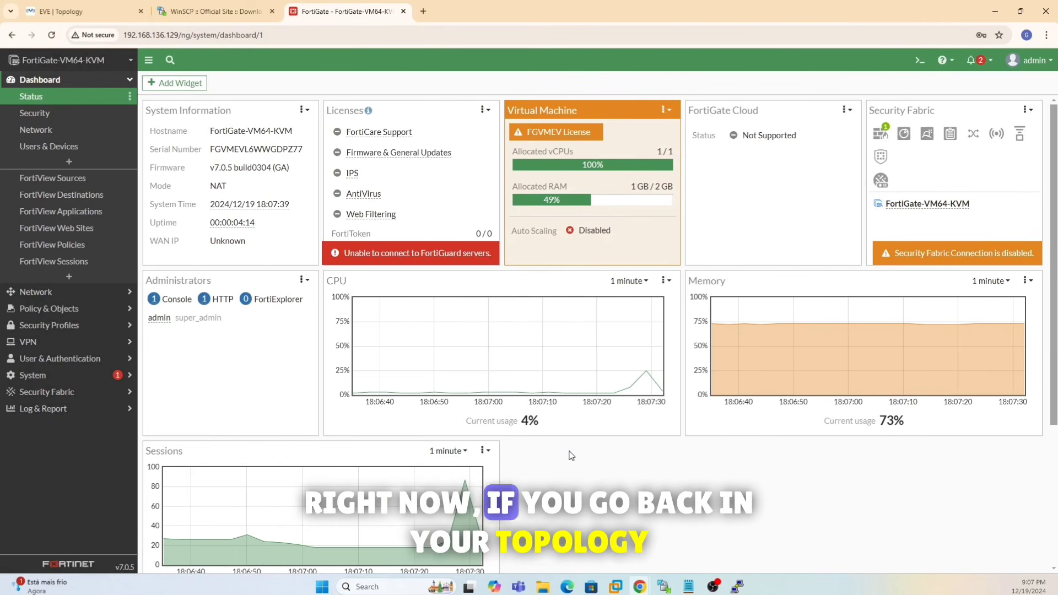
{"action": "left_click", "coordinate": [79, 13]}
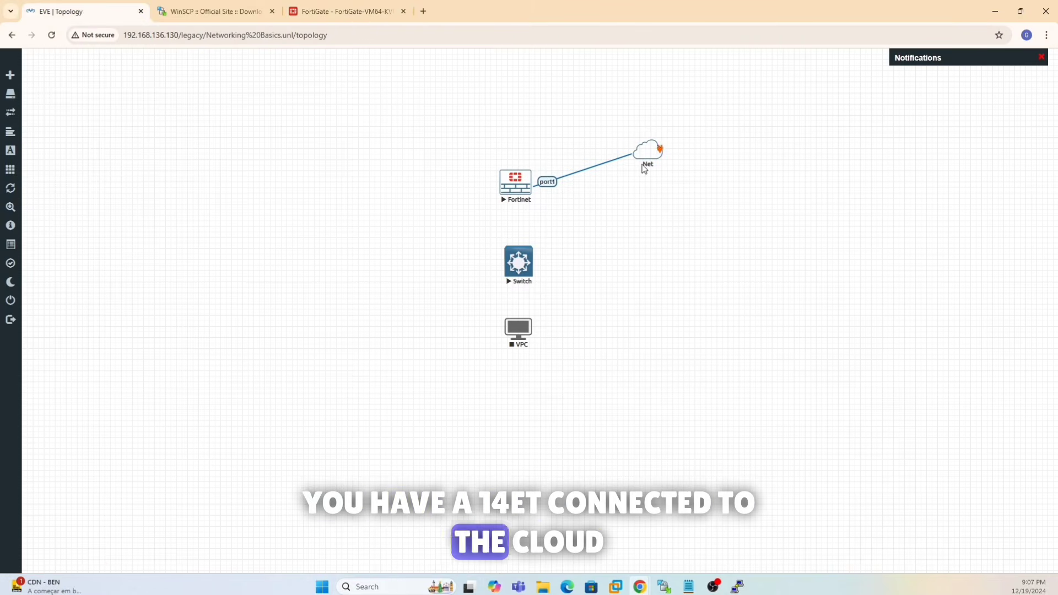
{"action": "right_click", "coordinate": [513, 190]}
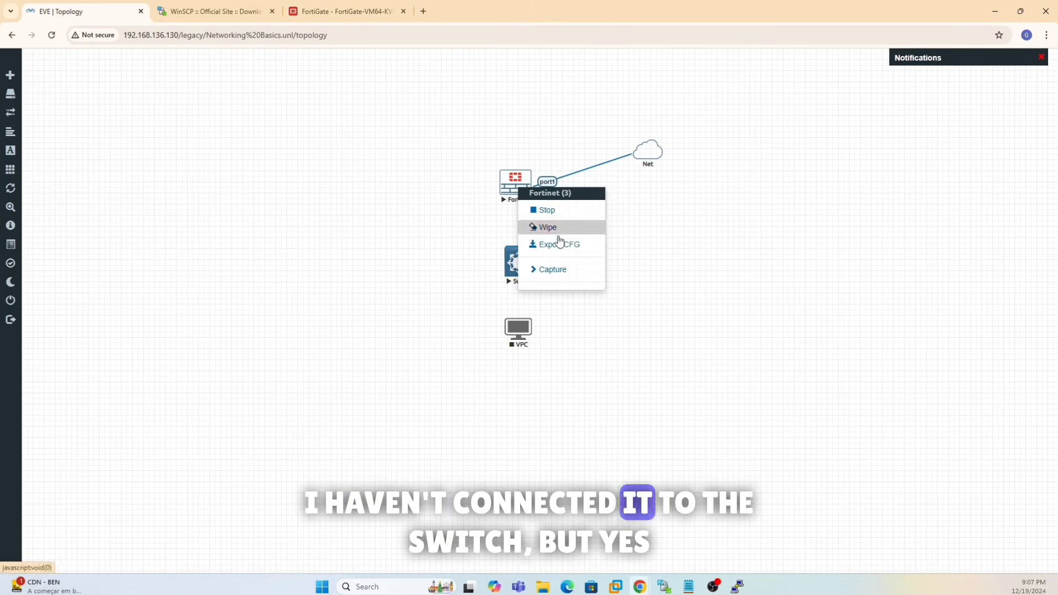